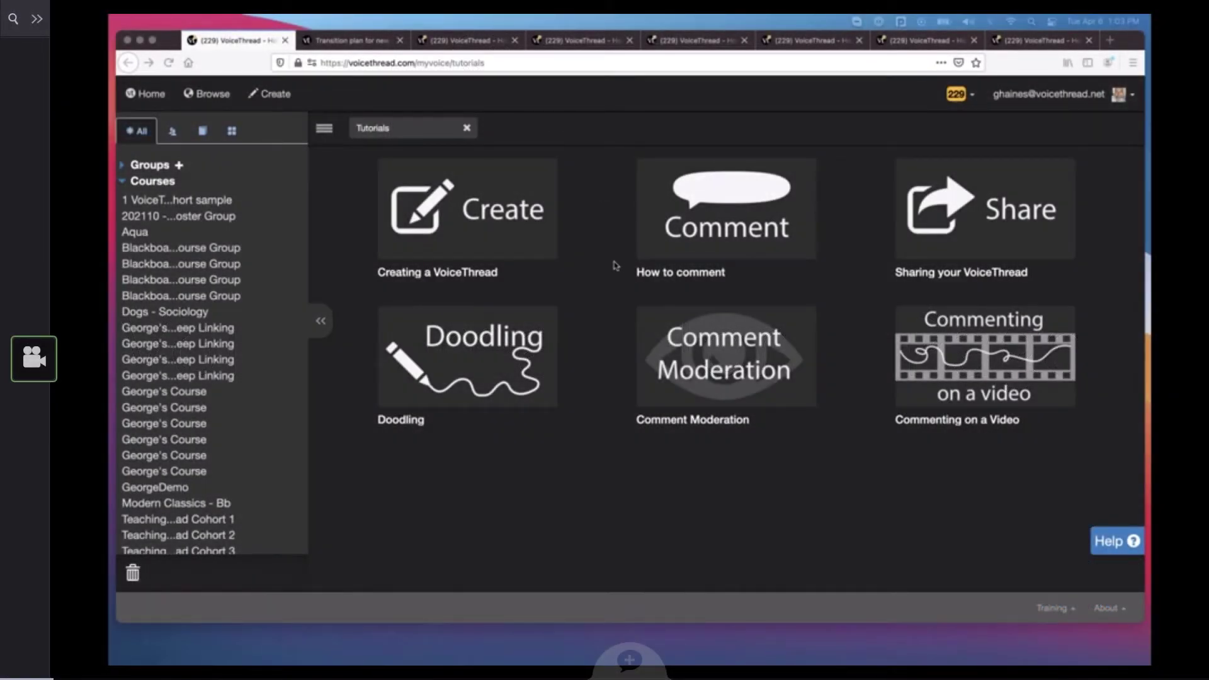
click(593, 299)
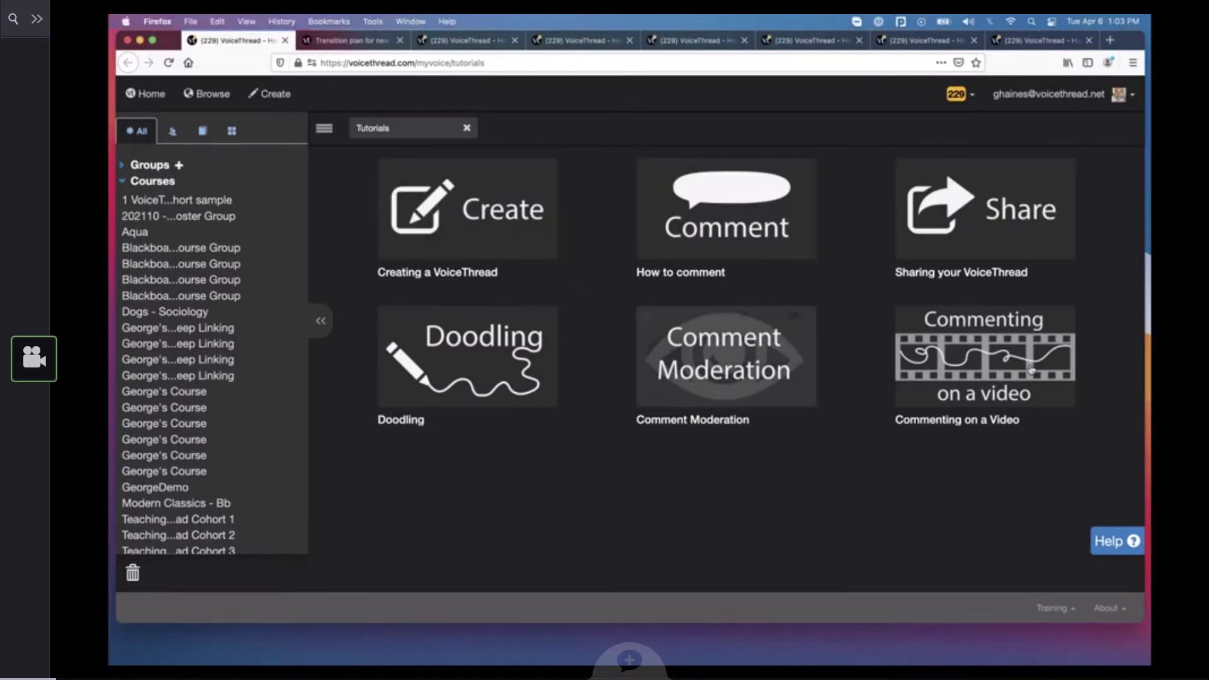
mouse_move(393, 191)
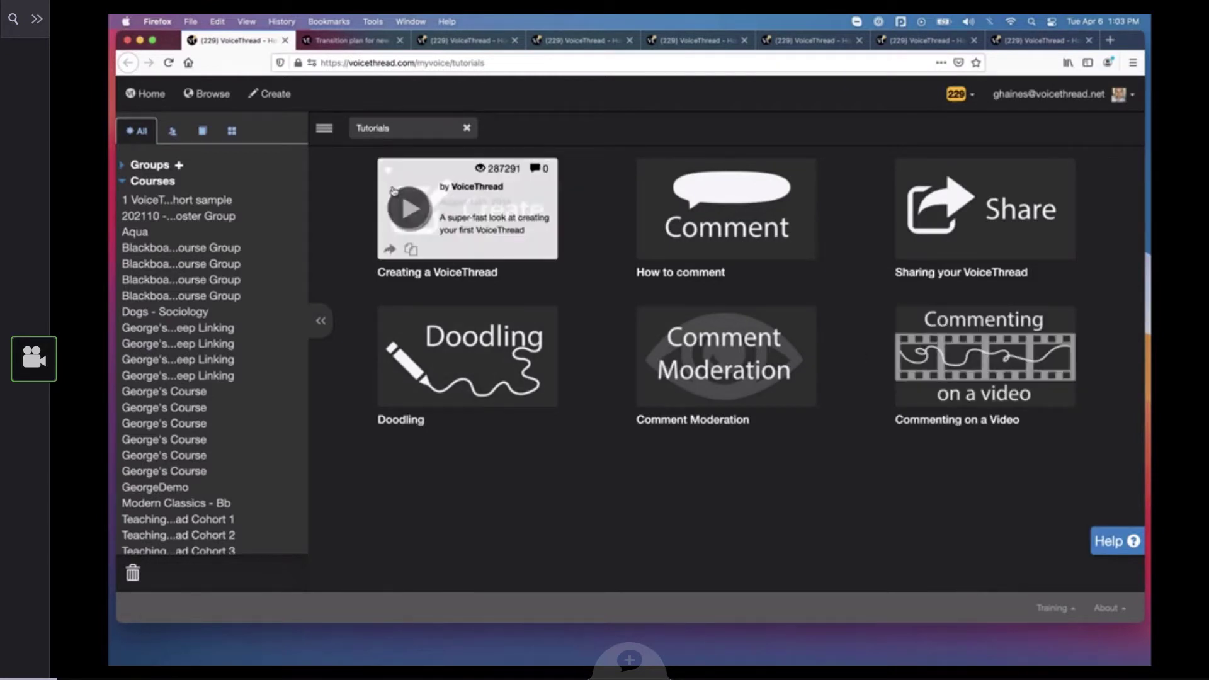
click(326, 131)
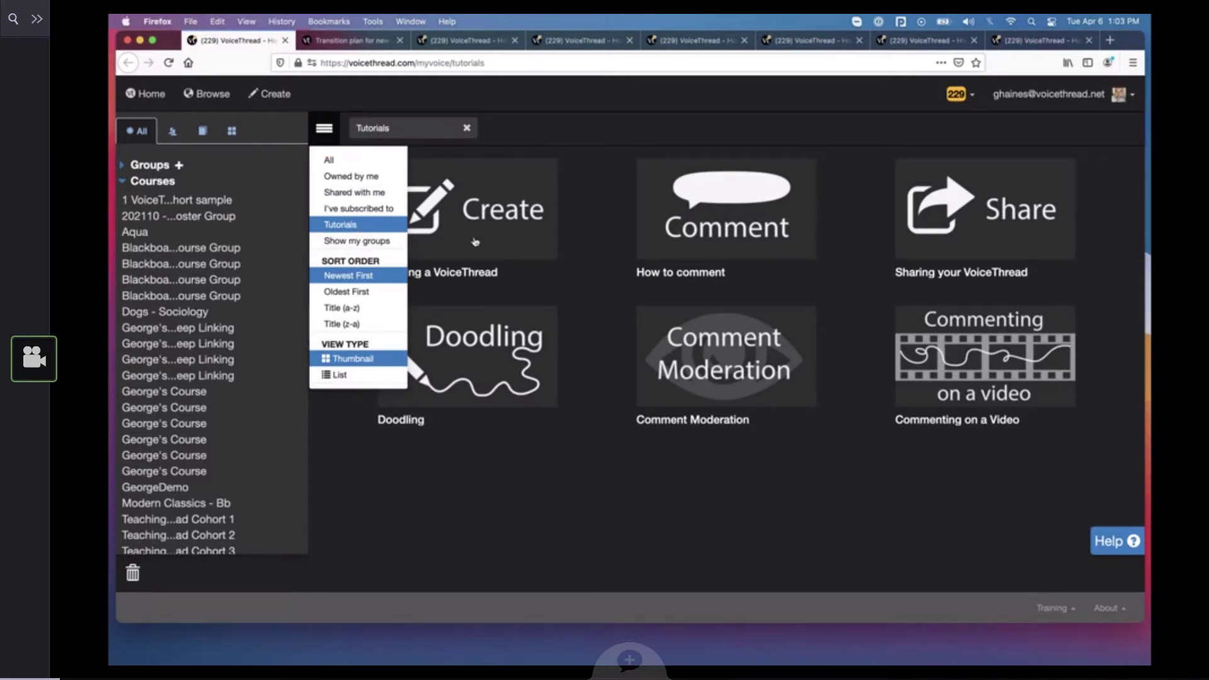
click(587, 269)
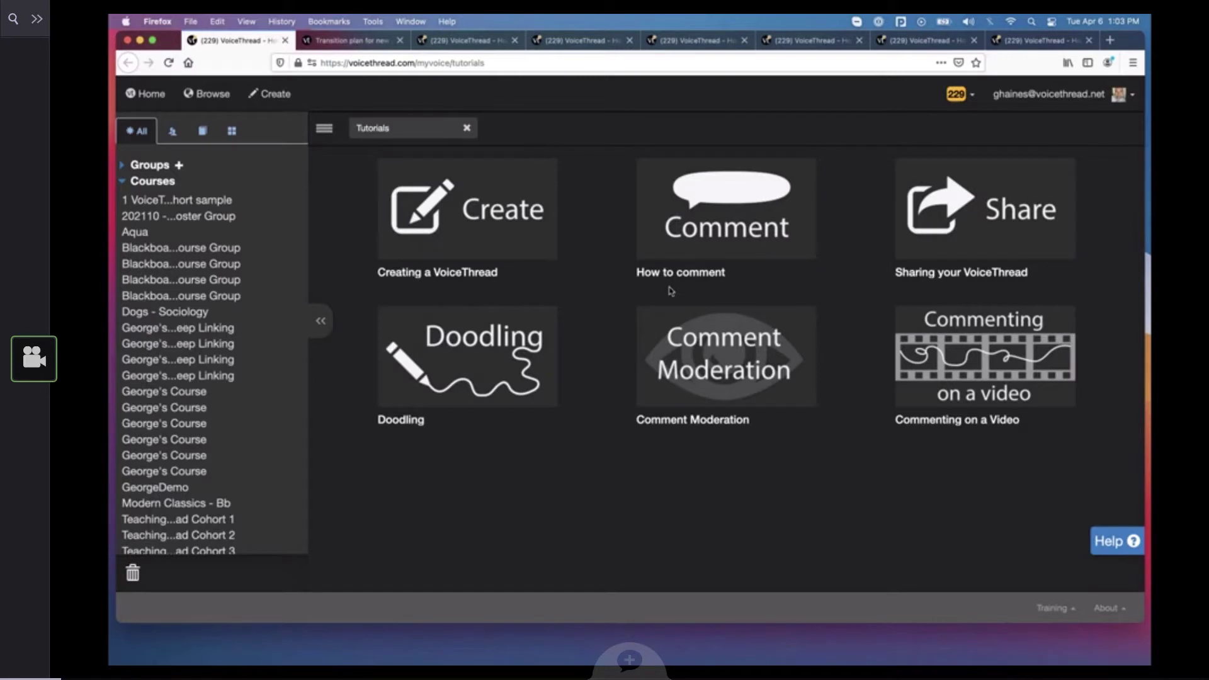
Search the VoiceThread help for "new assignments", review the listed articles and close the help window
click(1107, 546)
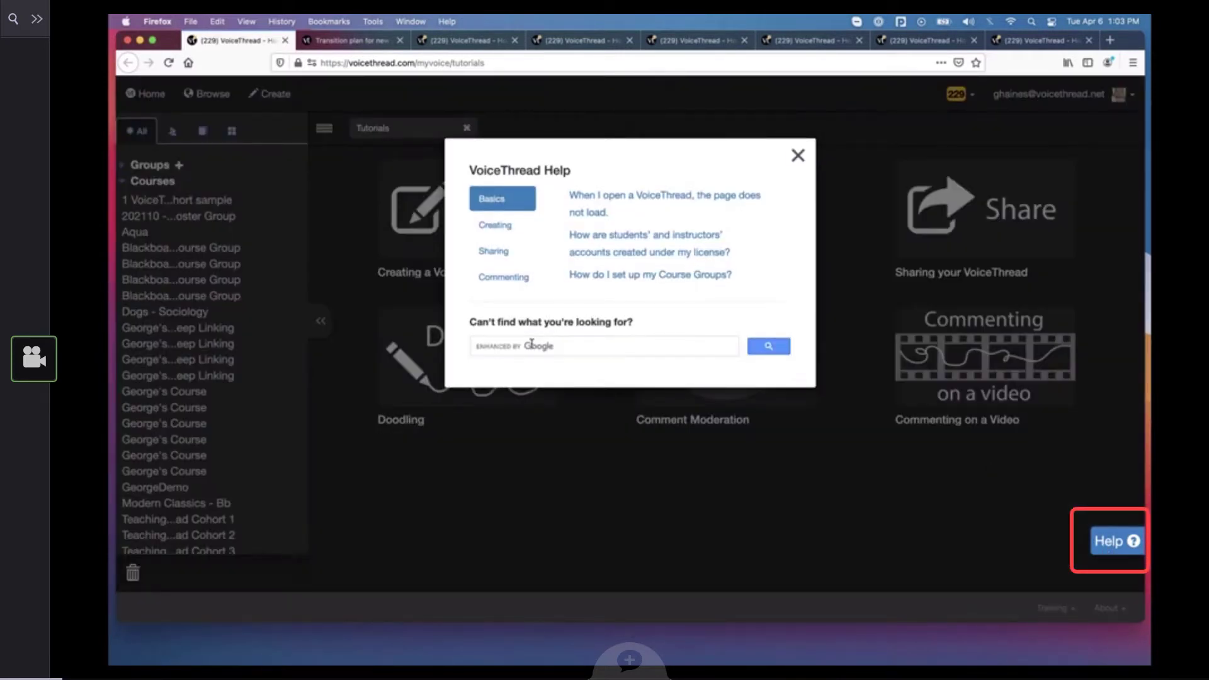
click(531, 343)
text(new assig)
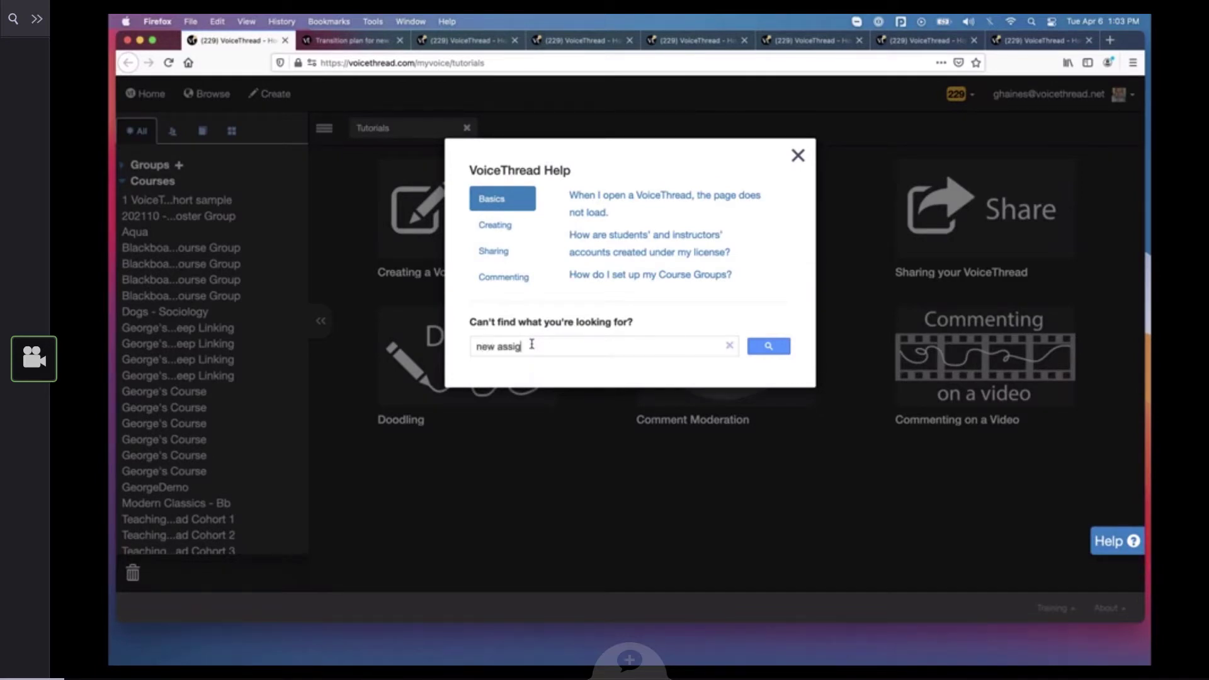
text(nments)
click(771, 346)
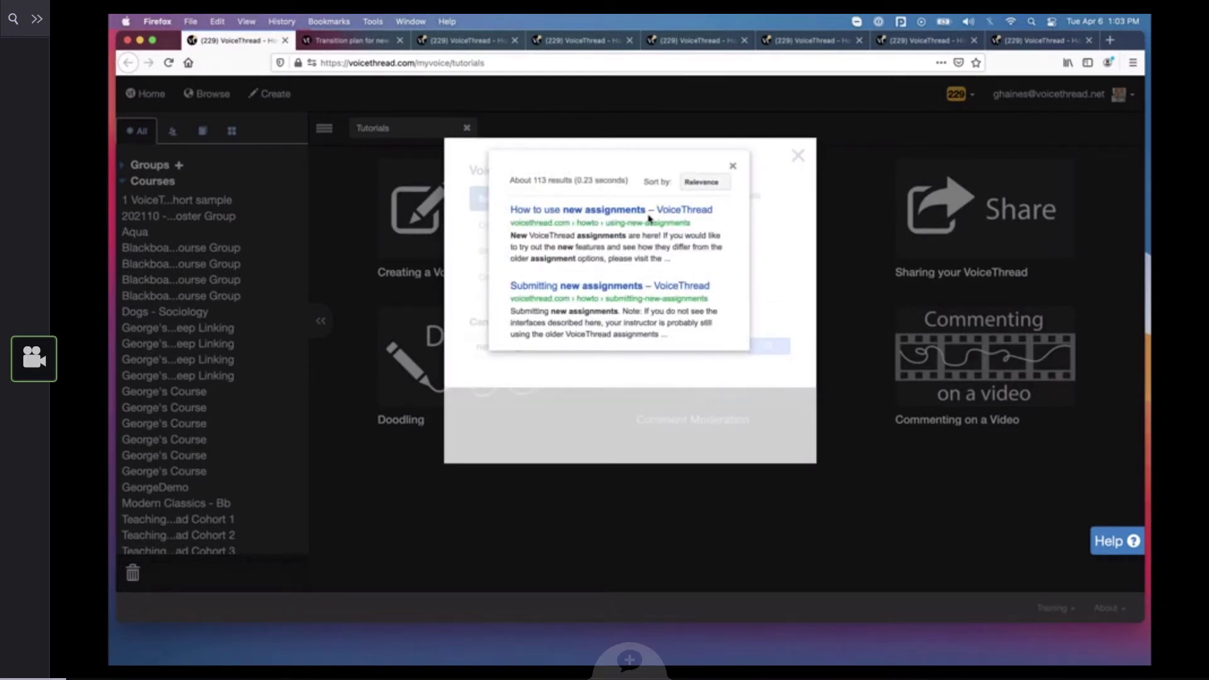
scroll(649, 219, down, 1)
scroll(649, 219, down, 3)
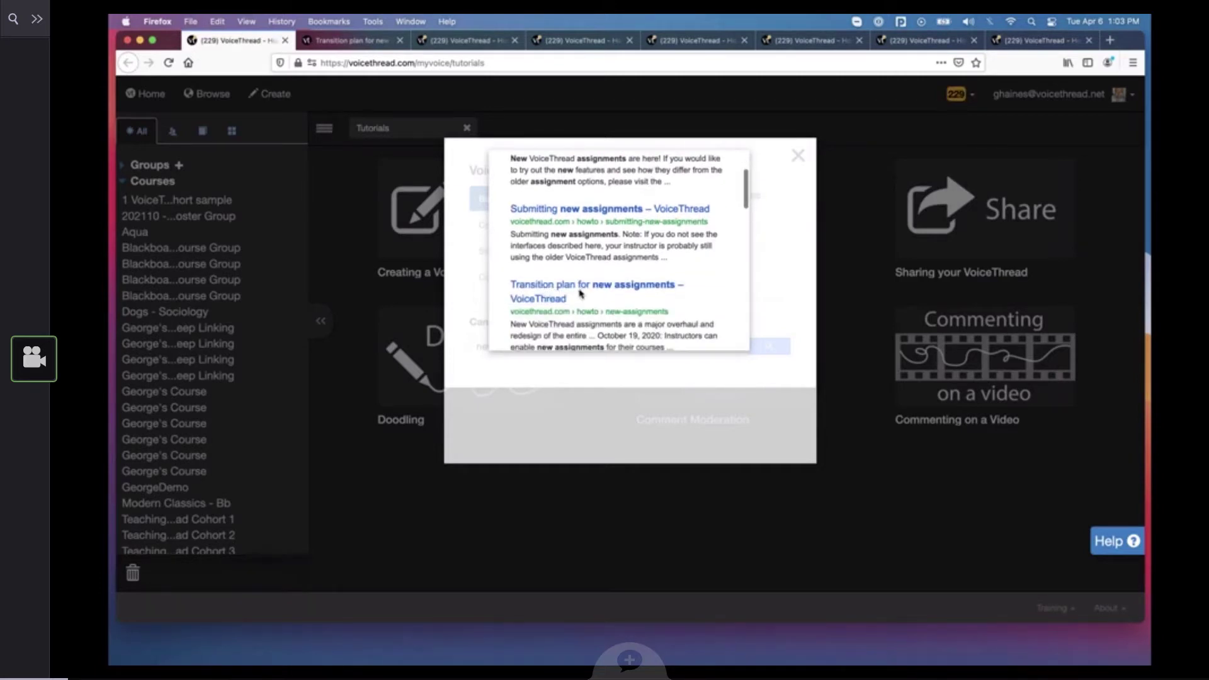
click(799, 161)
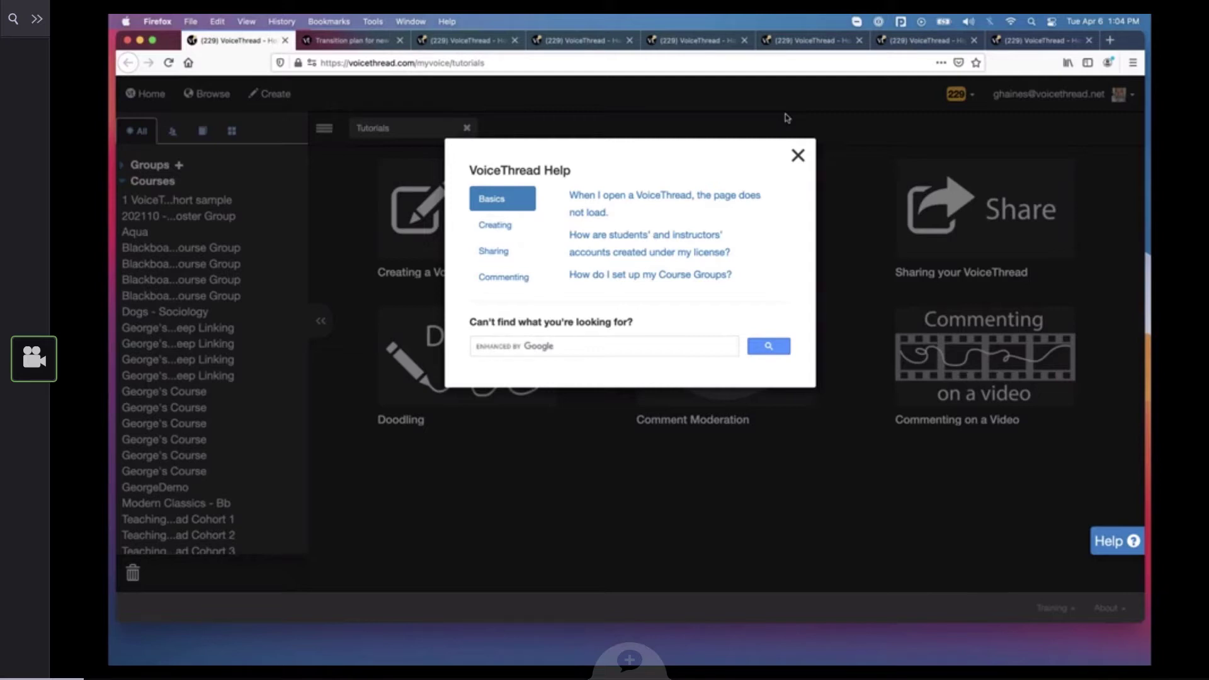
click(798, 156)
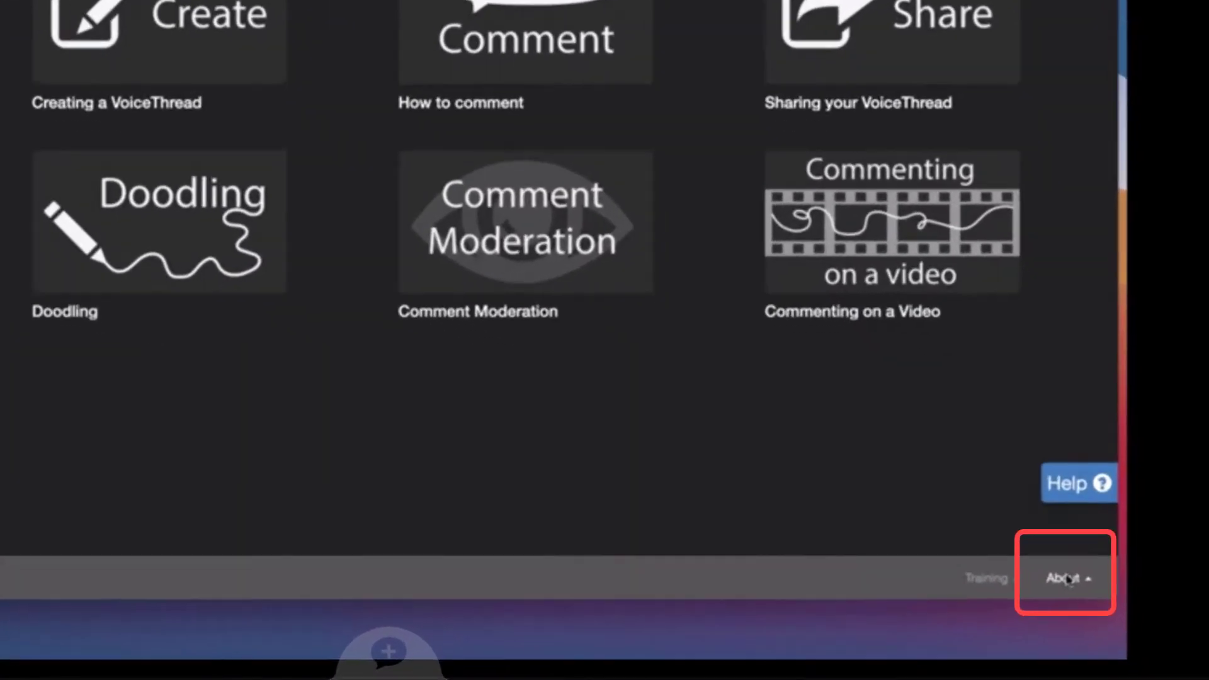
click(1107, 608)
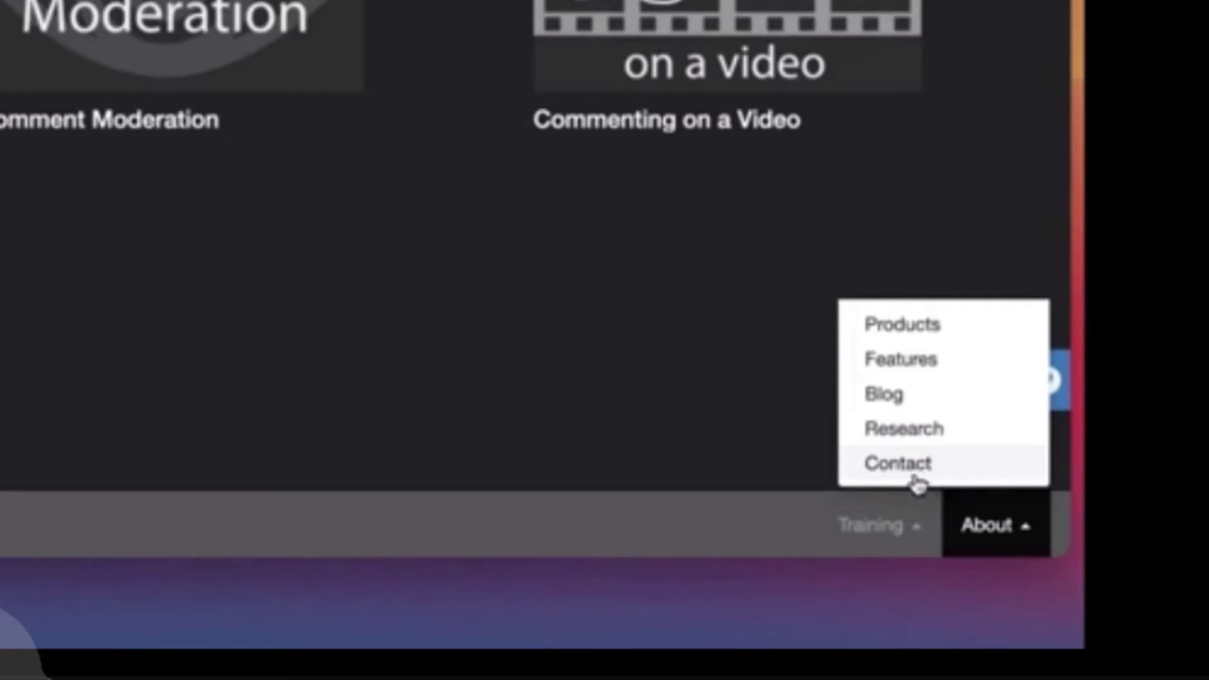
click(884, 534)
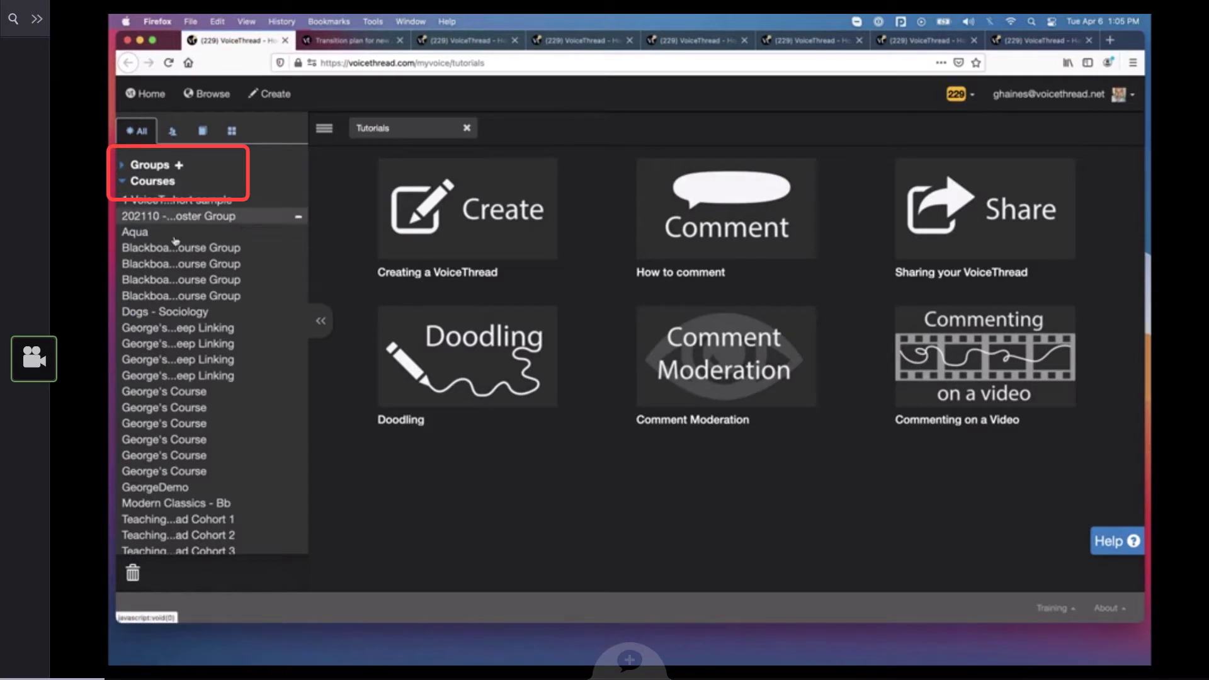
Examine the groups listed under Courses on the VoiceThread home page
scroll(167, 237, down, 5)
scroll(175, 240, down, 15)
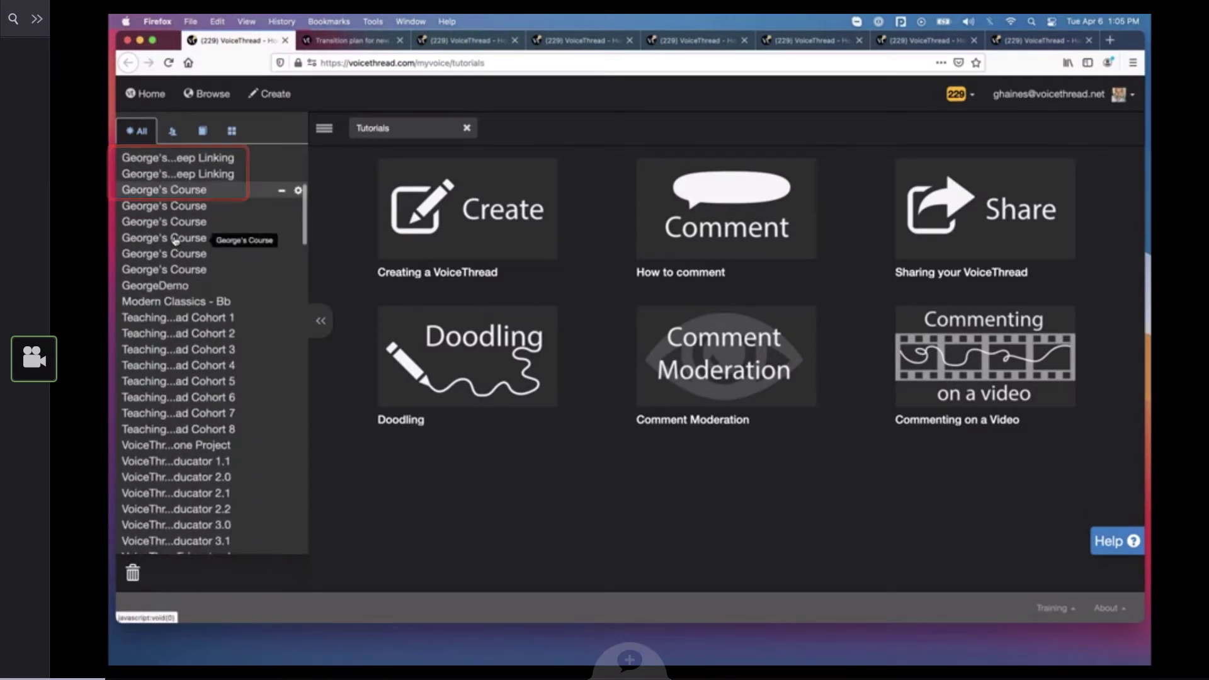
scroll(175, 241, down, 6)
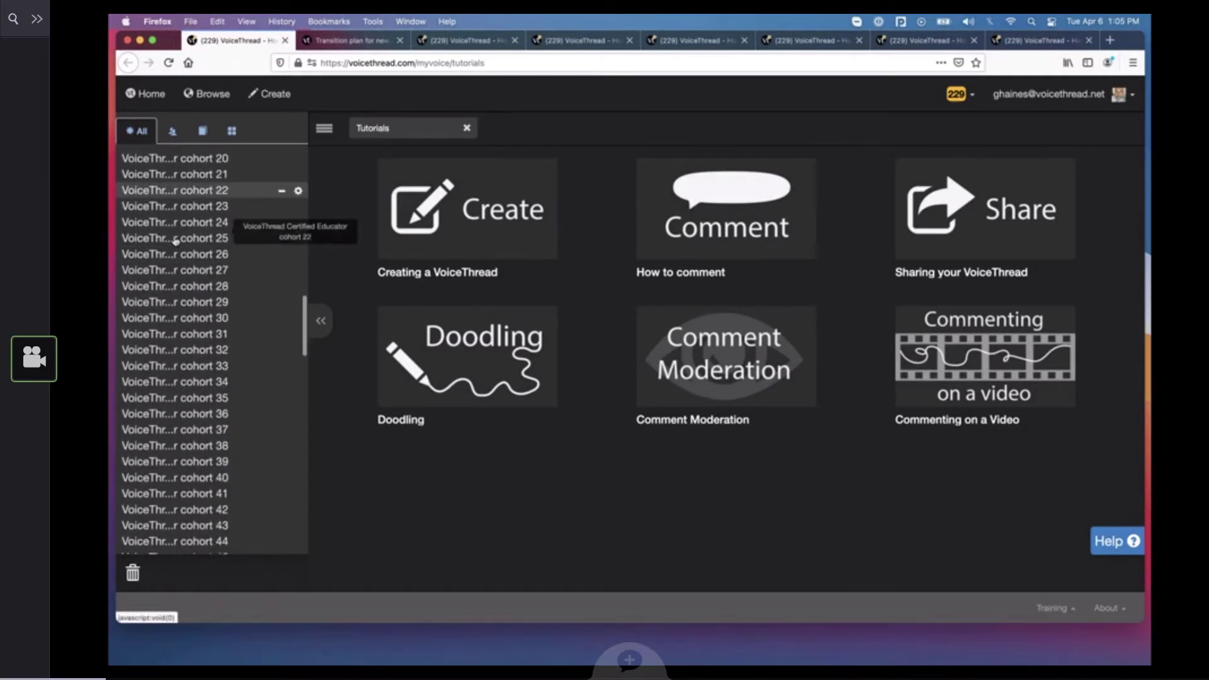
scroll(175, 240, up, 7)
scroll(175, 240, down, 3)
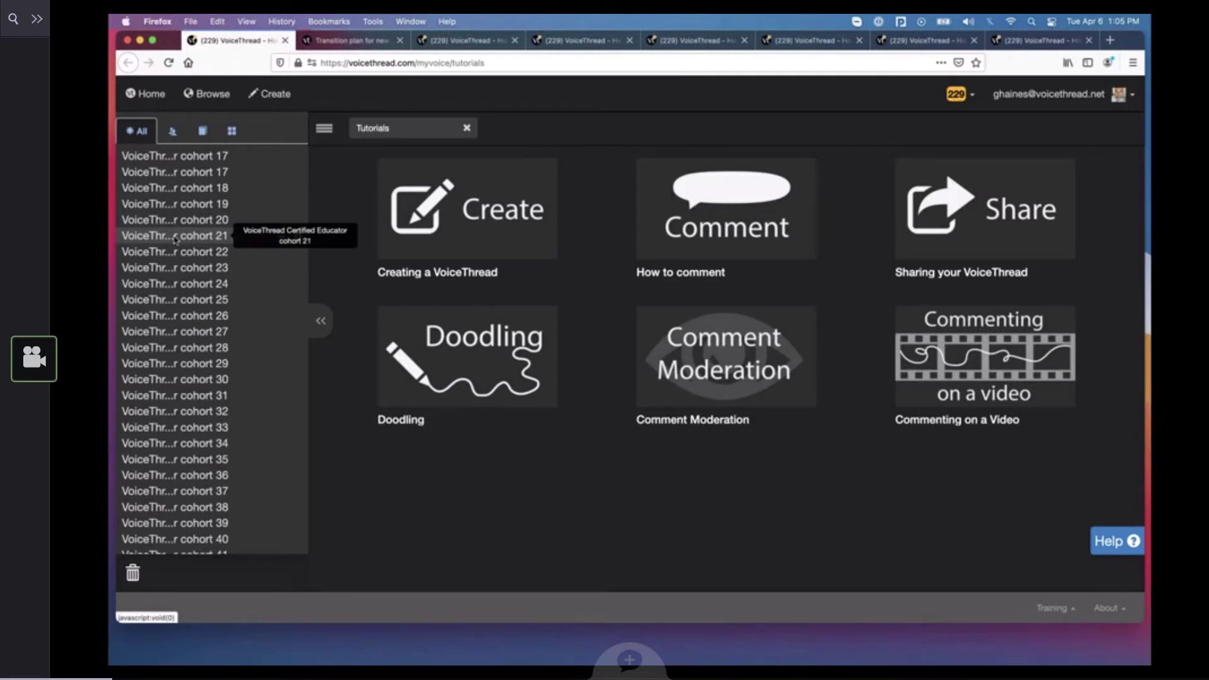
scroll(176, 239, down, 5)
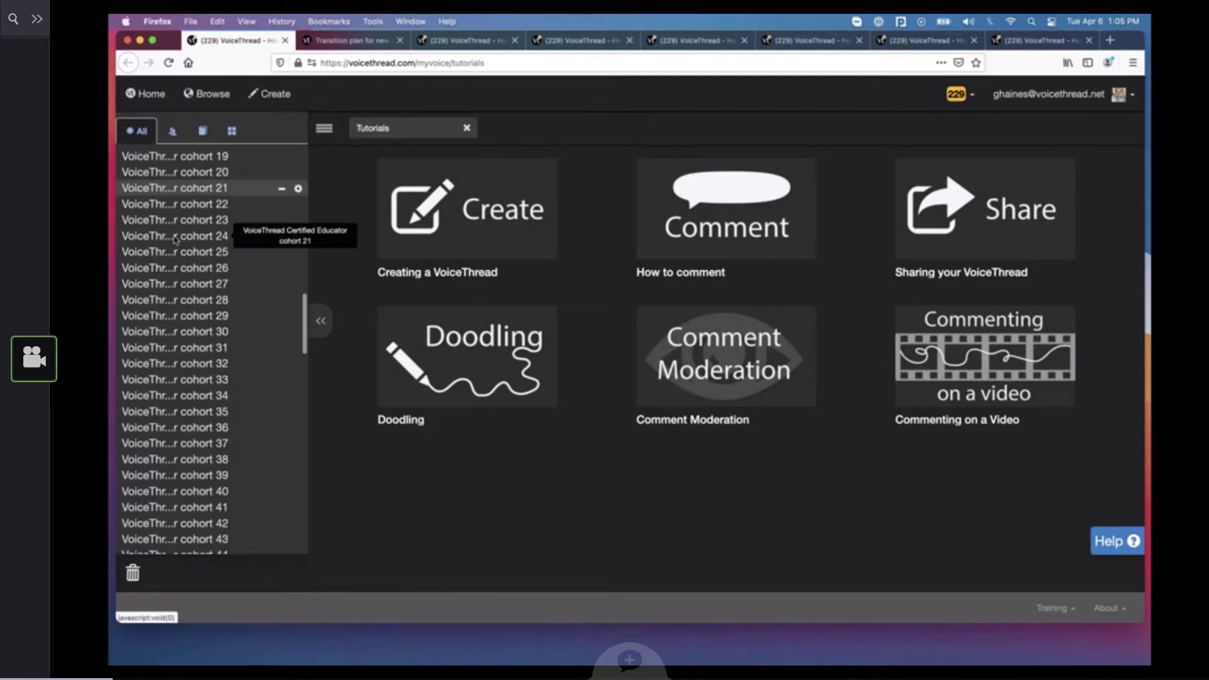
scroll(190, 443, down, 5)
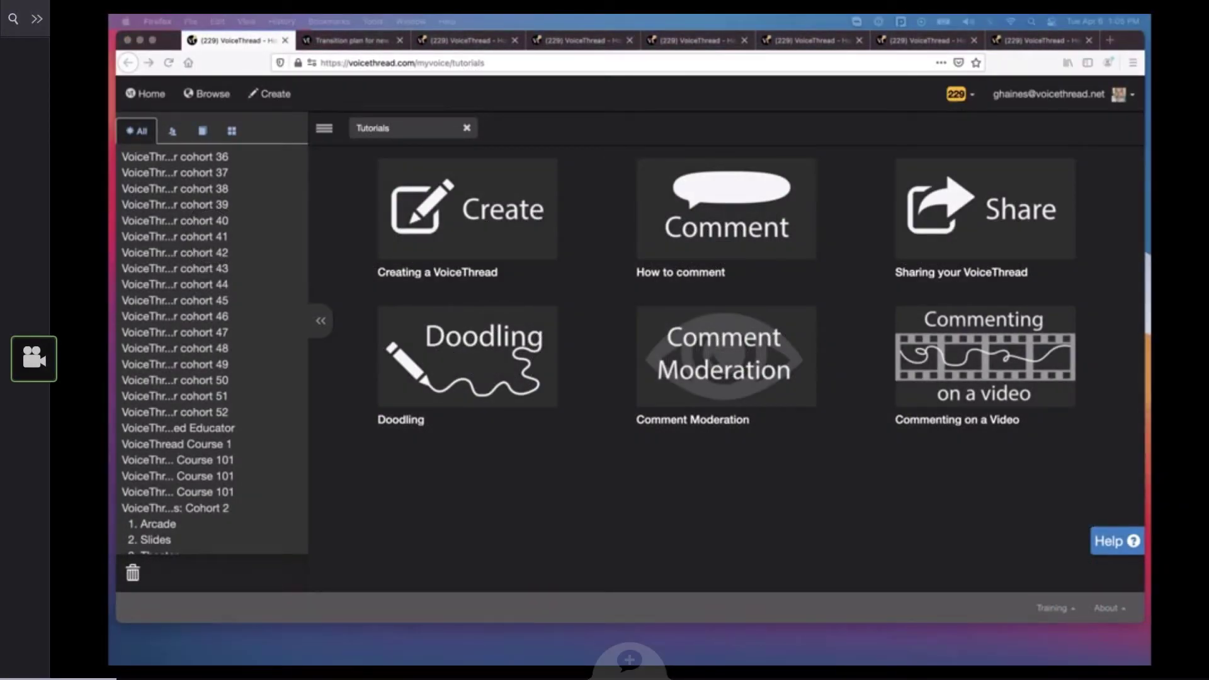
Switch to the Blackboard course in Chrome, open Module 4's lower "Student presentations" item in the Assignment Builder and choose the Create activity
drag(1151, 268, 616, 40)
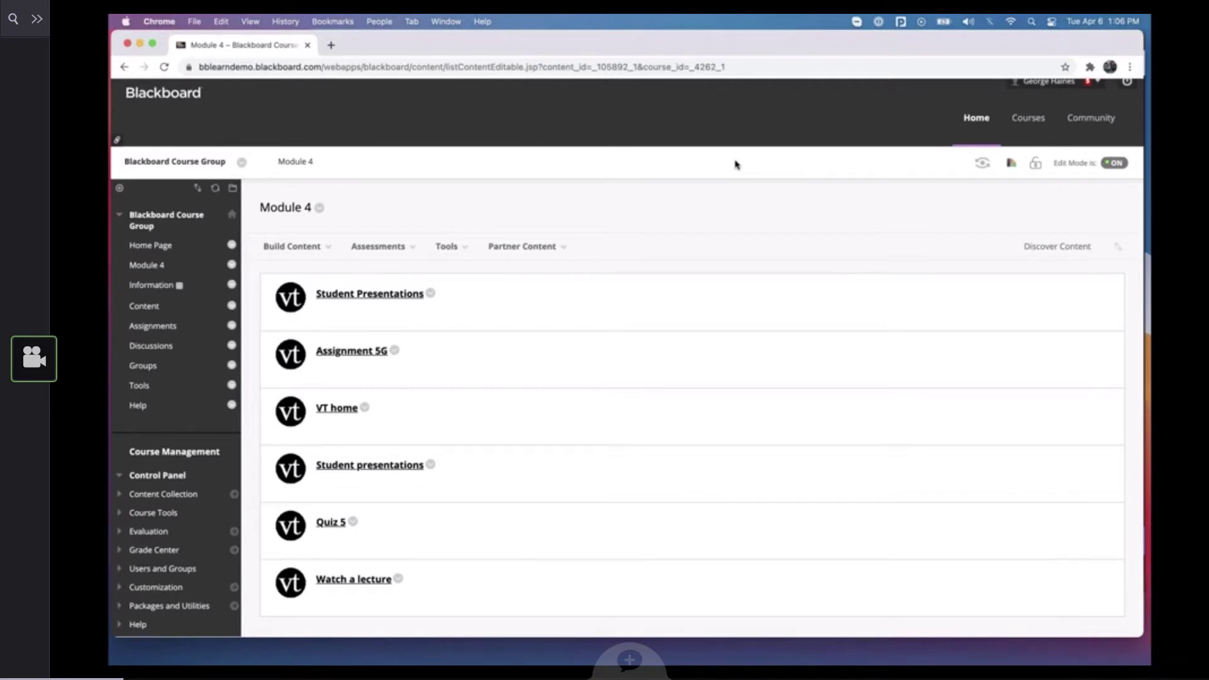
click(386, 466)
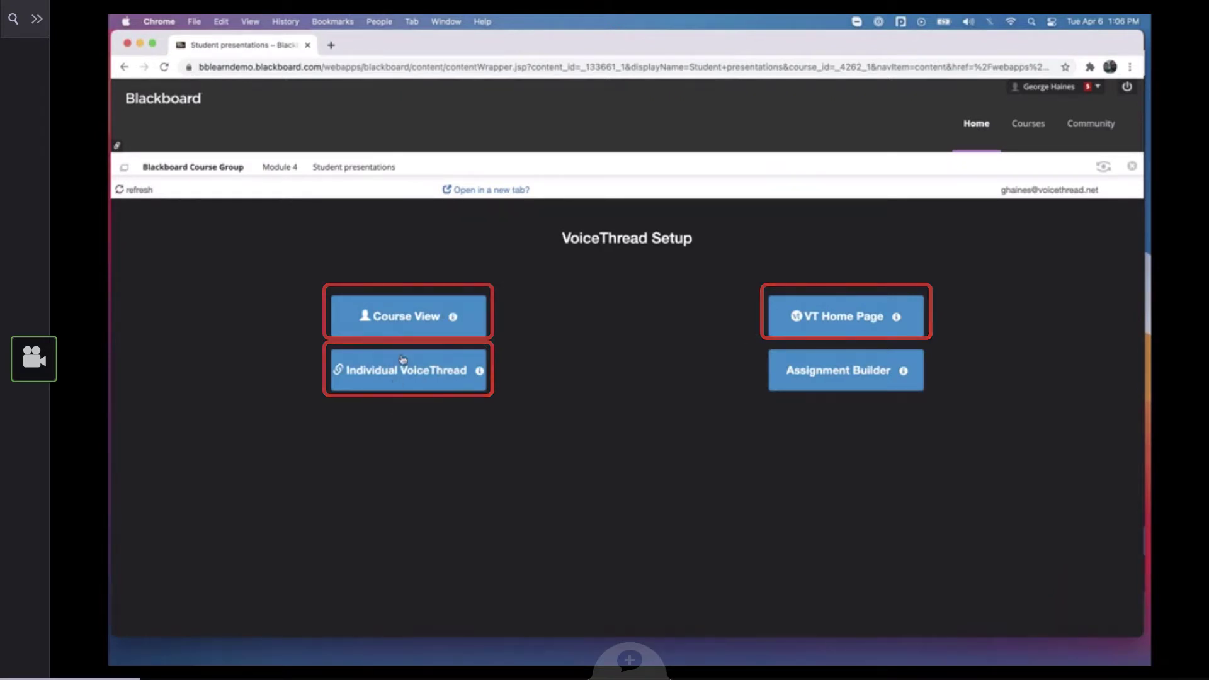
click(853, 375)
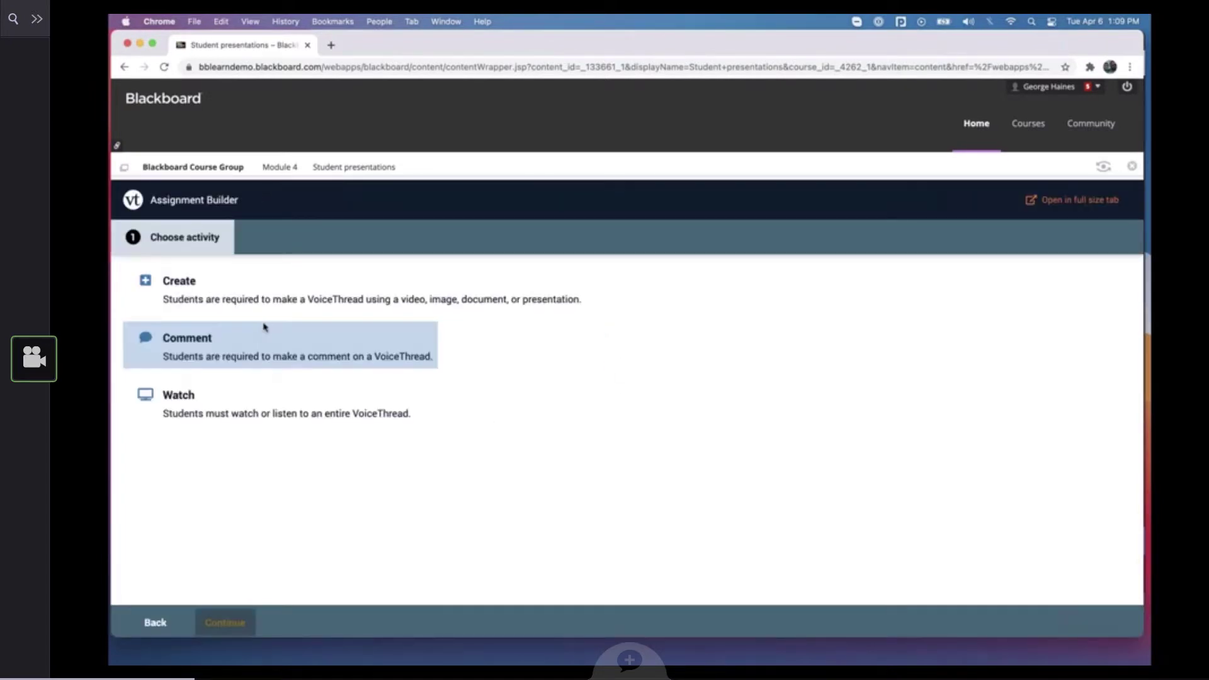
click(253, 289)
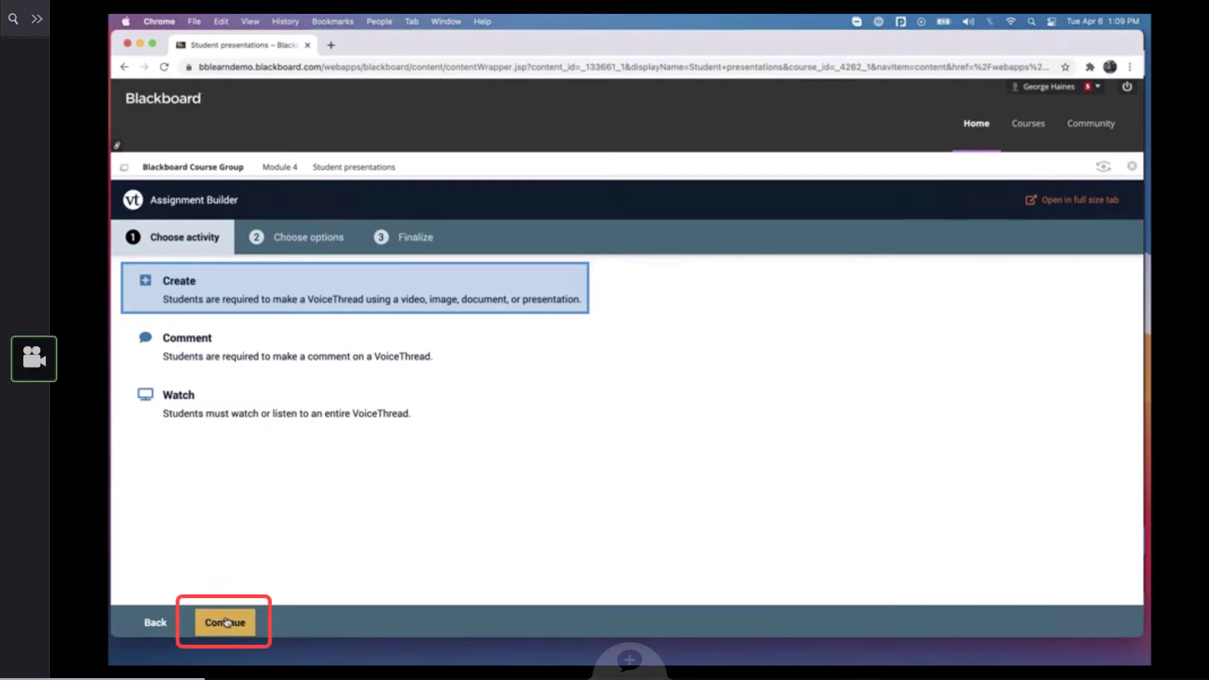
click(227, 622)
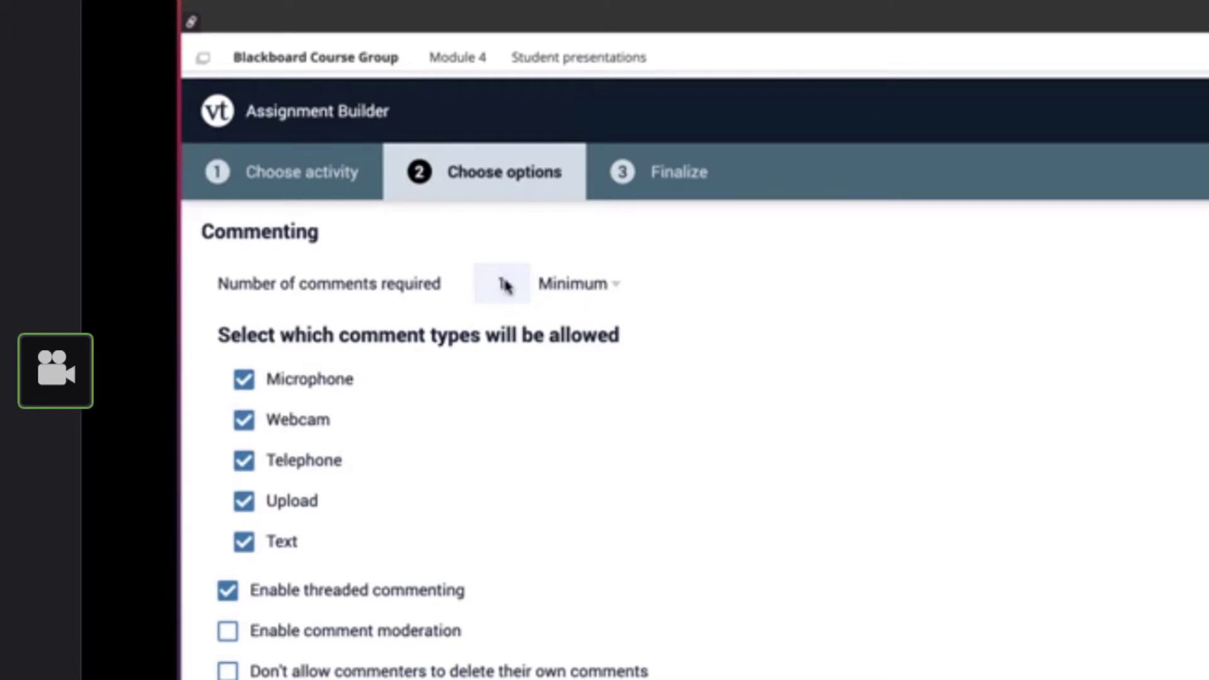
Restrict the allowed comment types to Microphone and Webcam by disabling Text, Upload and Telephone
click(586, 285)
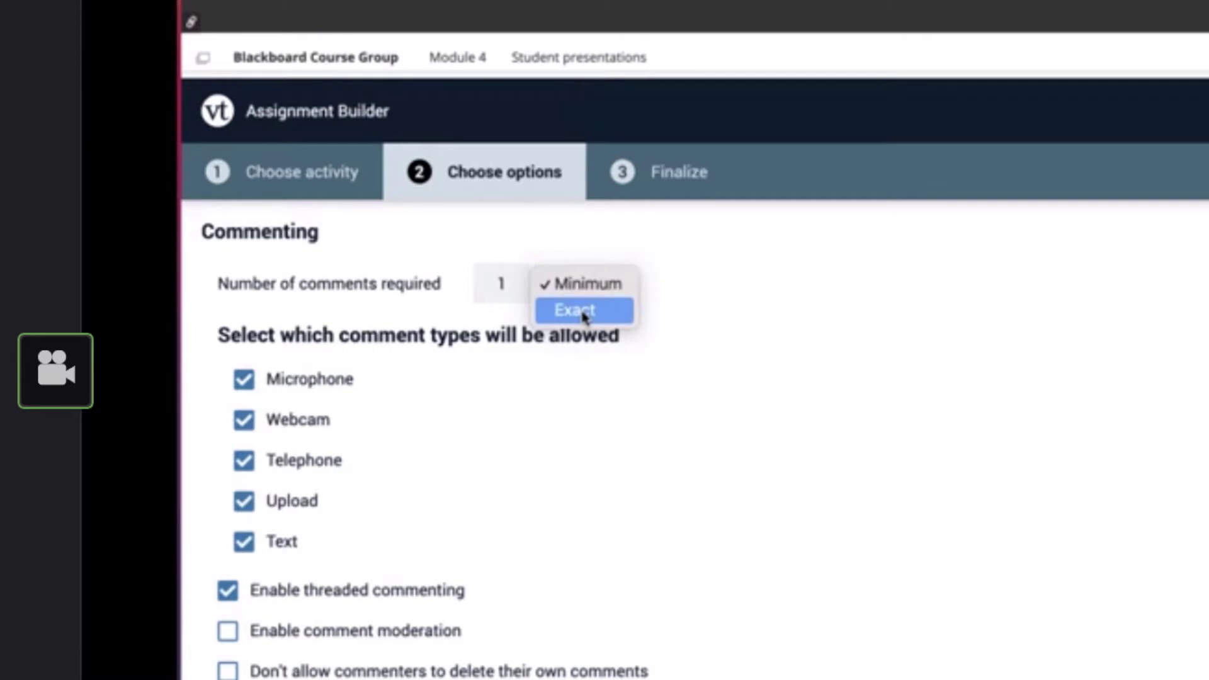
click(672, 291)
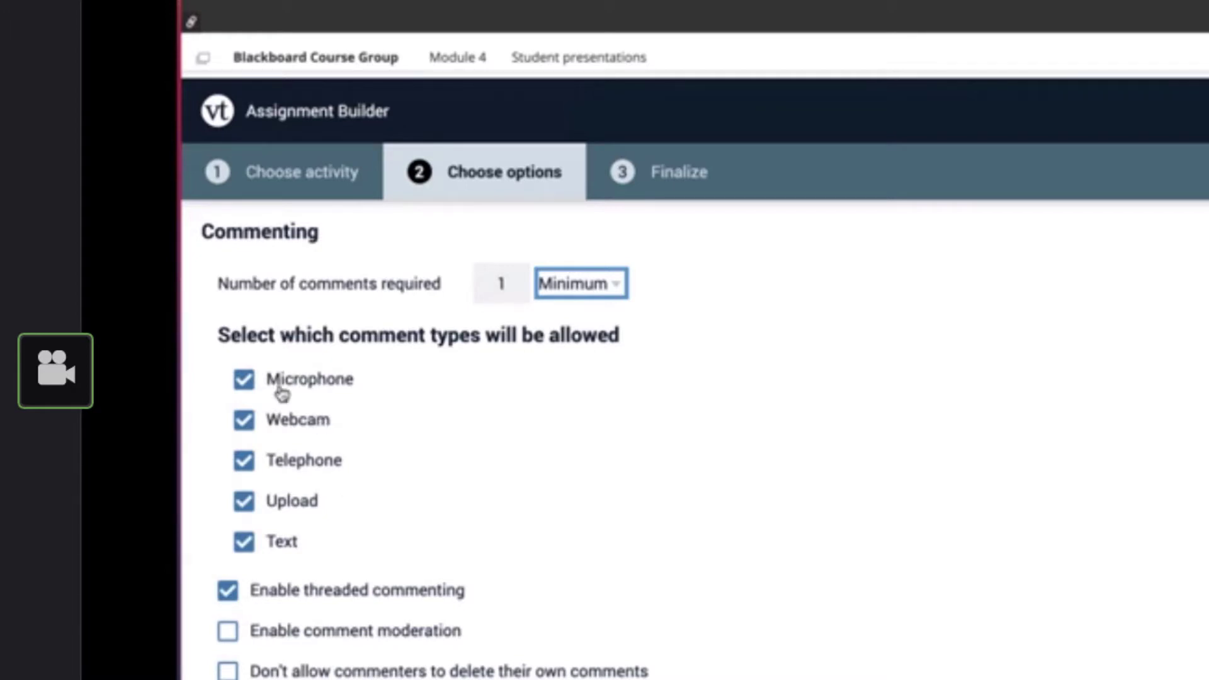
click(280, 545)
click(284, 507)
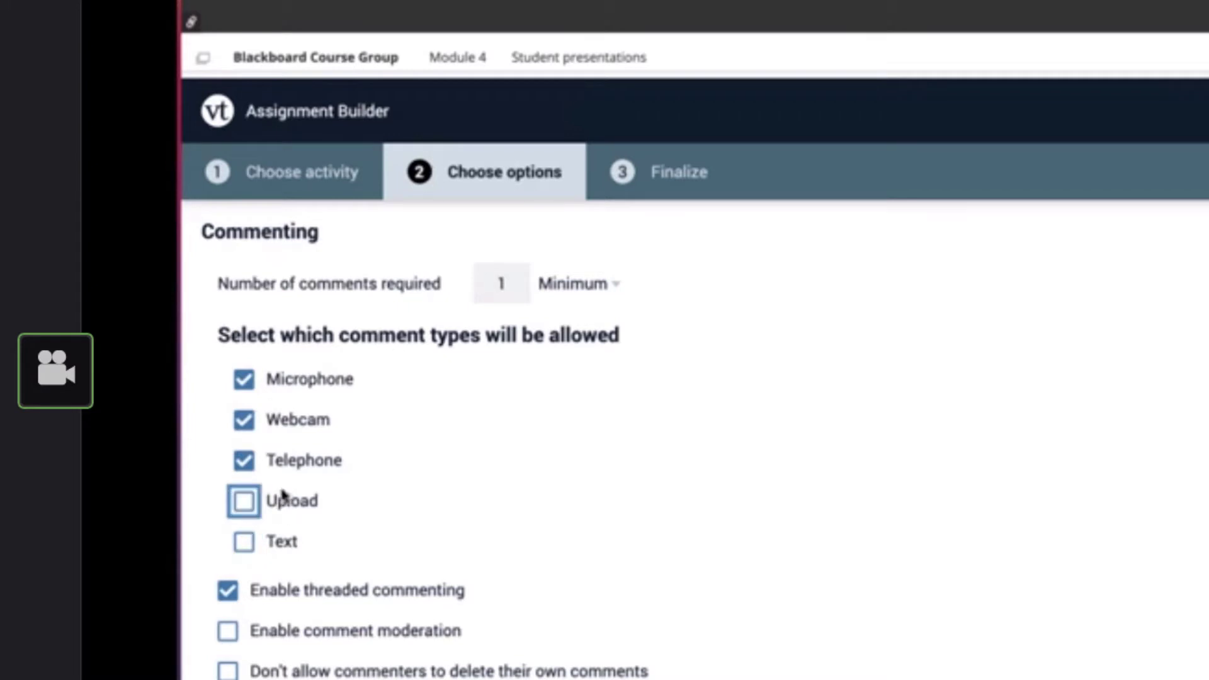
key(shift+Tab)
key(space)
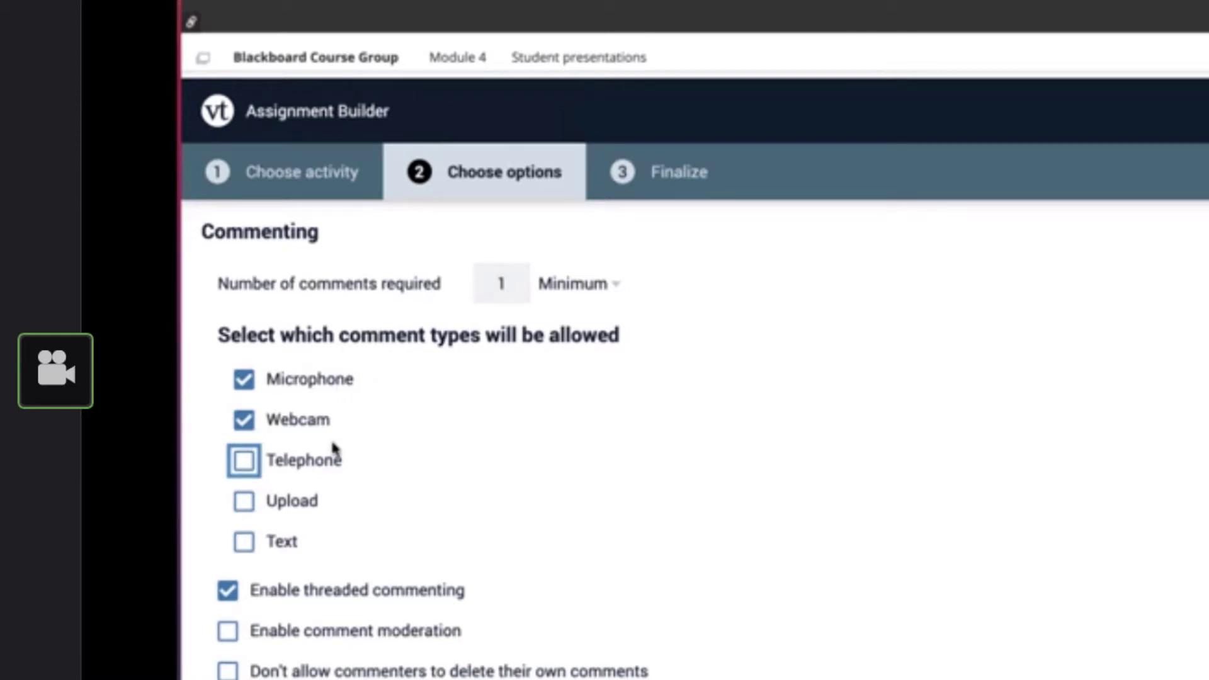
Try limiting the length of each comment to 1 minute and turn the limit off again
scroll(333, 450, down, 4)
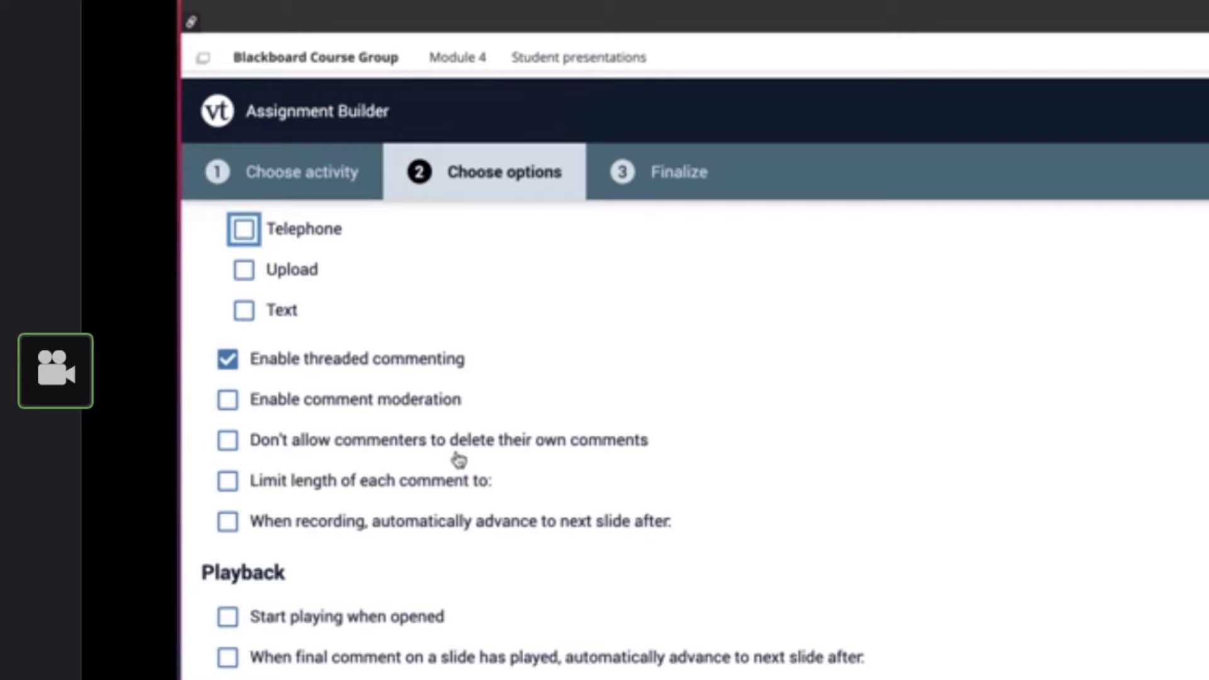
click(285, 488)
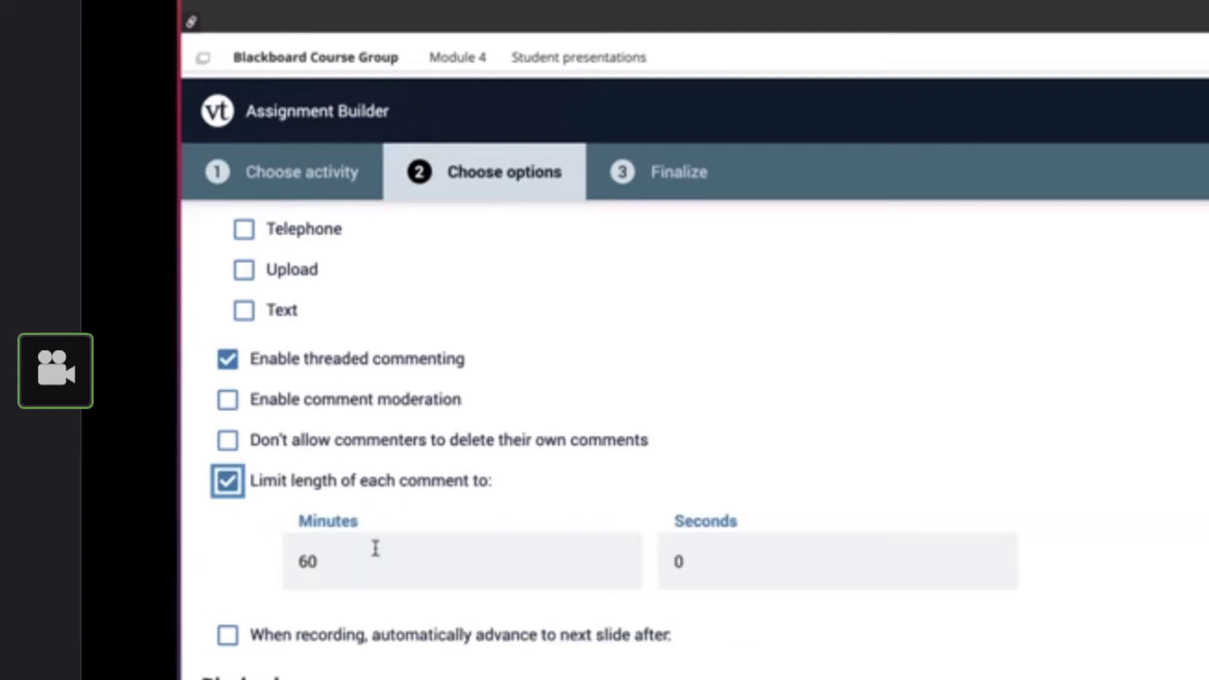
click(332, 564)
double_click(305, 562)
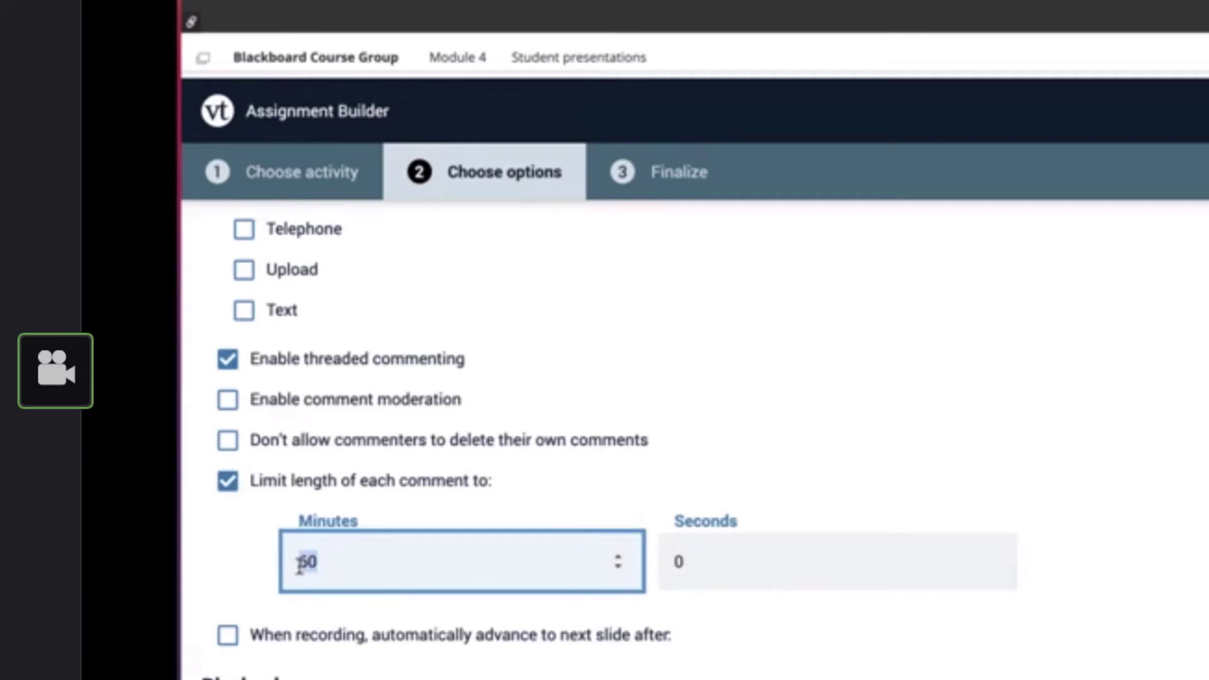
text(1)
click(228, 483)
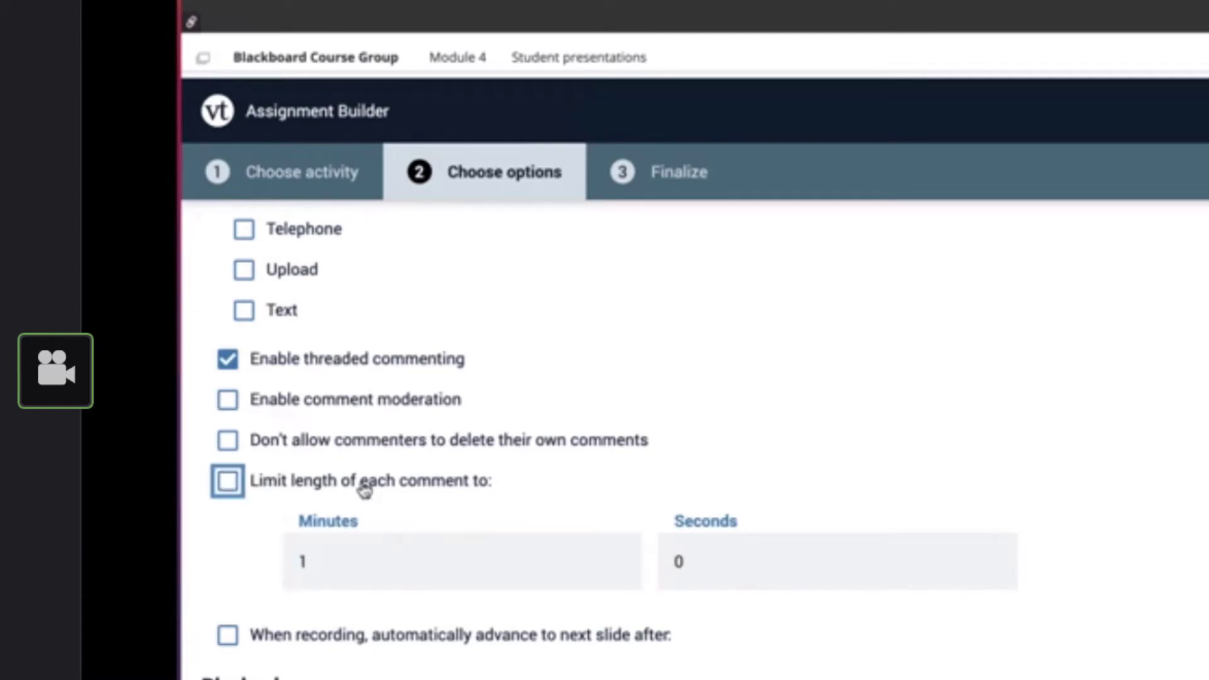
Try automatic advance to the next slide when recording, review its format choices and turn it off again
scroll(454, 500, down, 2)
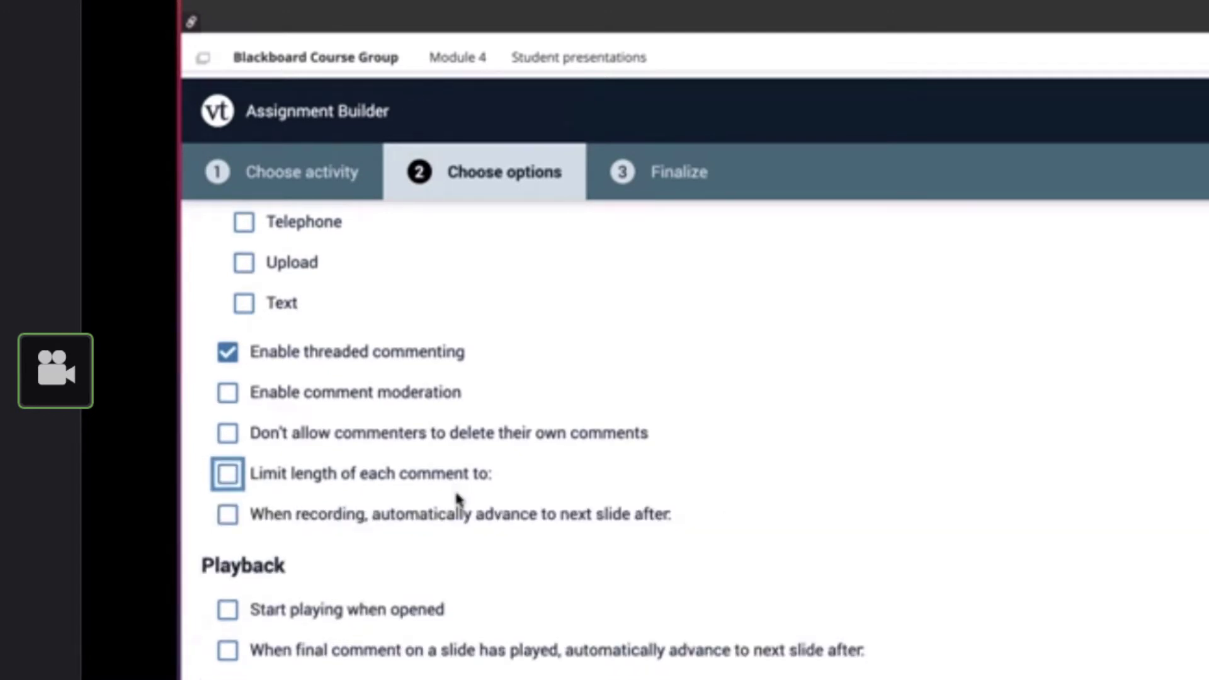
scroll(459, 500, down, 2)
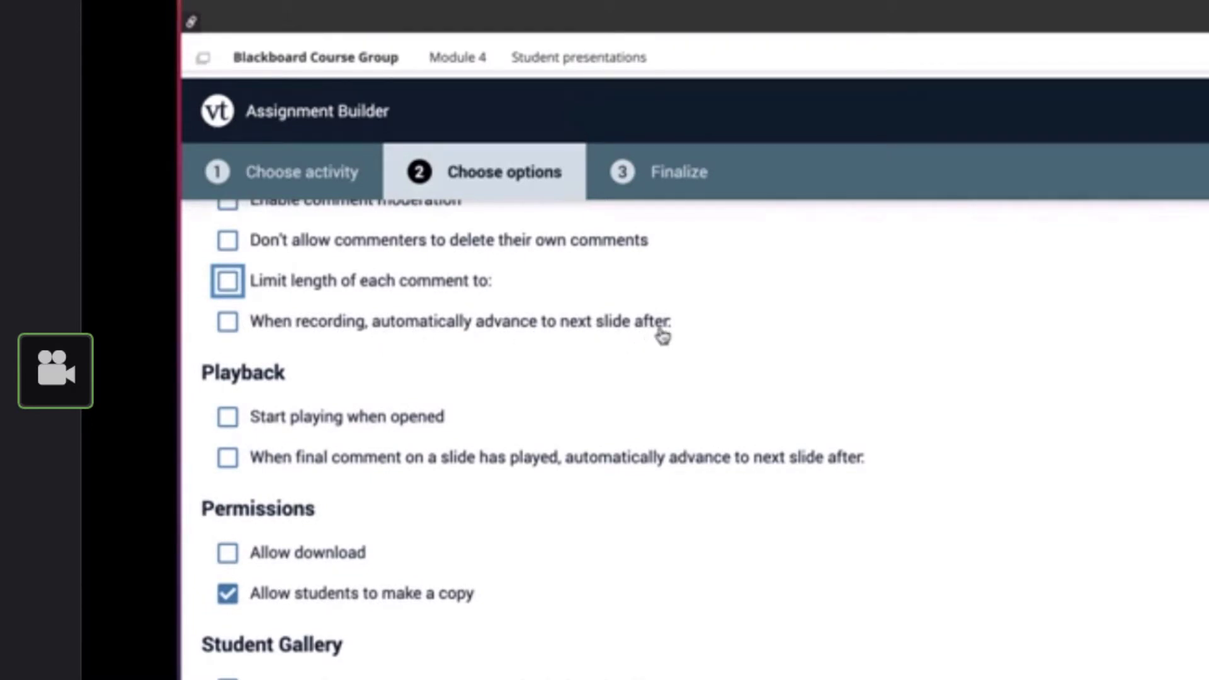
click(228, 322)
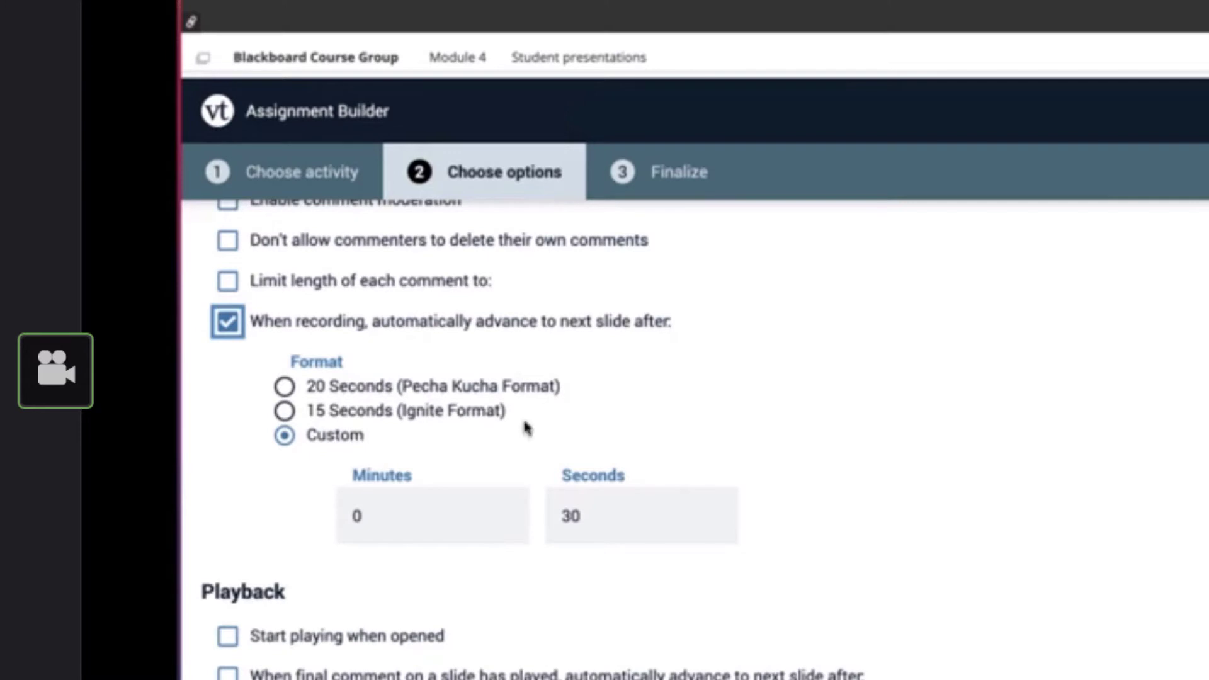
click(228, 323)
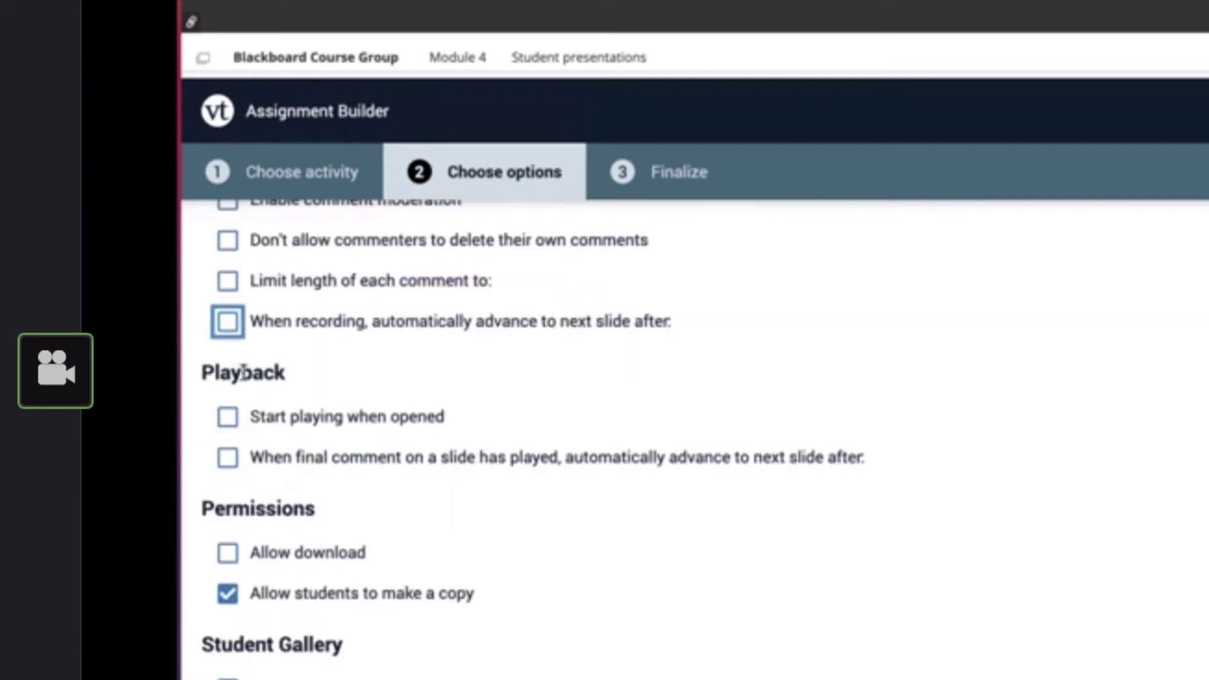
Enable "Start playing when opened" in the assignment's playback options
click(264, 426)
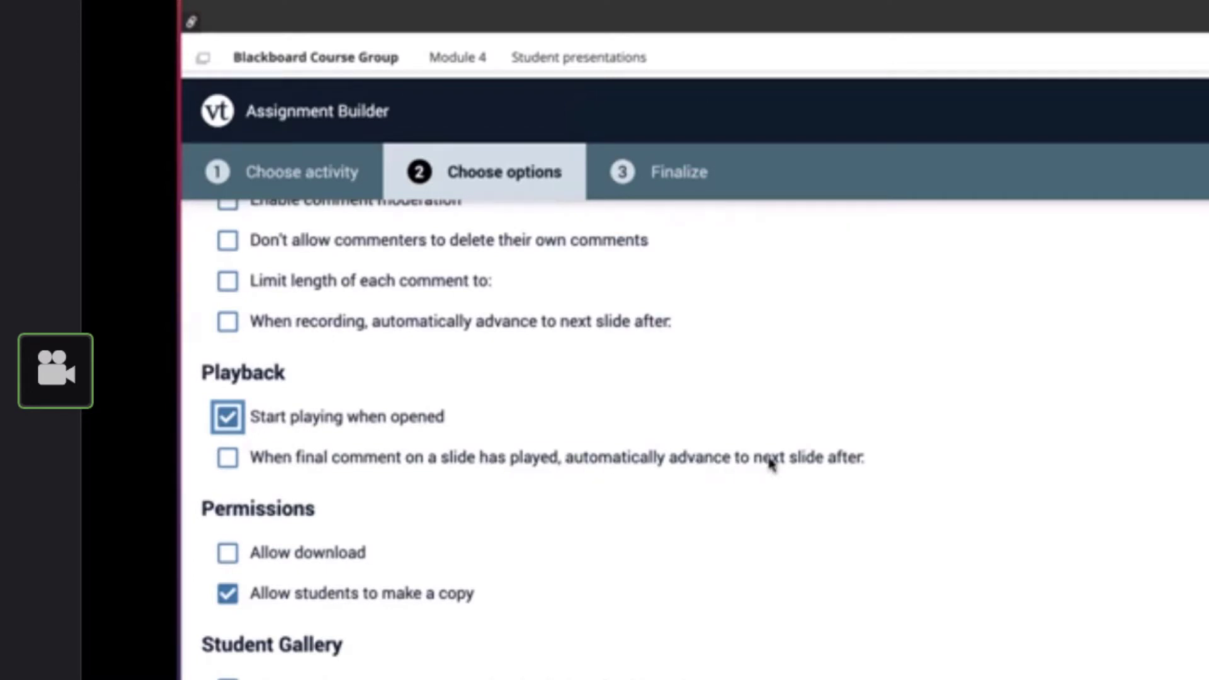
Enable automatic advance to the next slide after the final comment has played and set the delay to 1 second
click(230, 463)
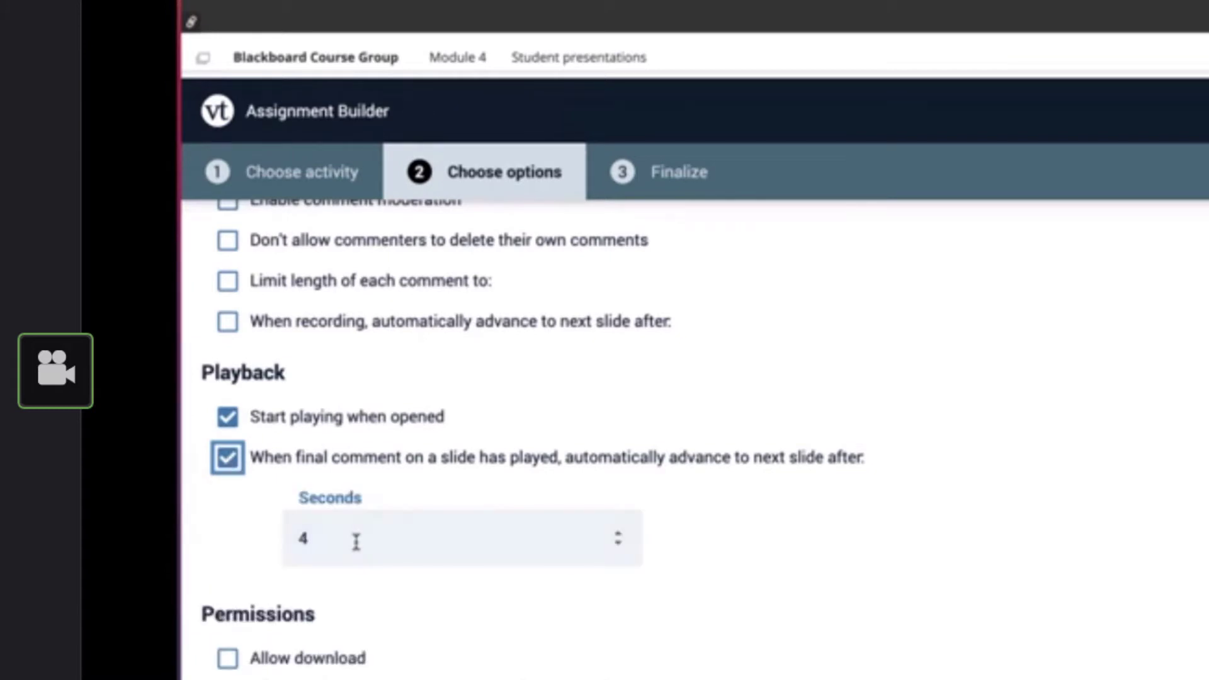
click(357, 542)
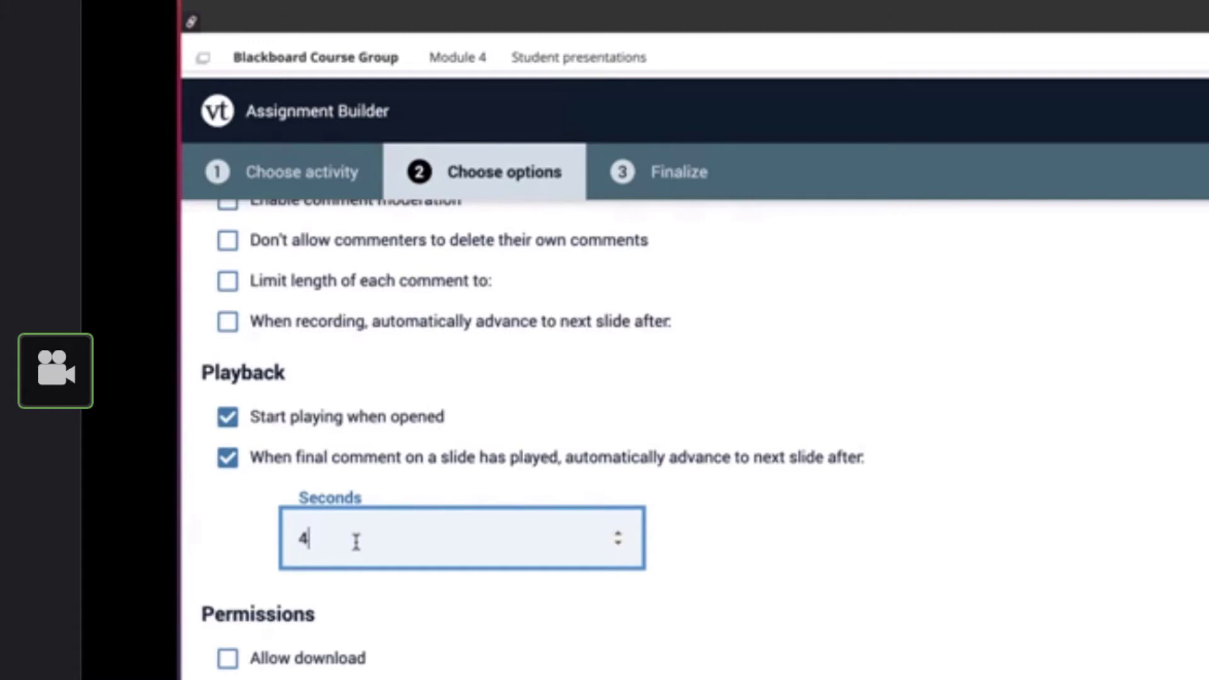
key(BackSpace)
text(20)
key(BackSpace)
key(BackSpace)
text(1)
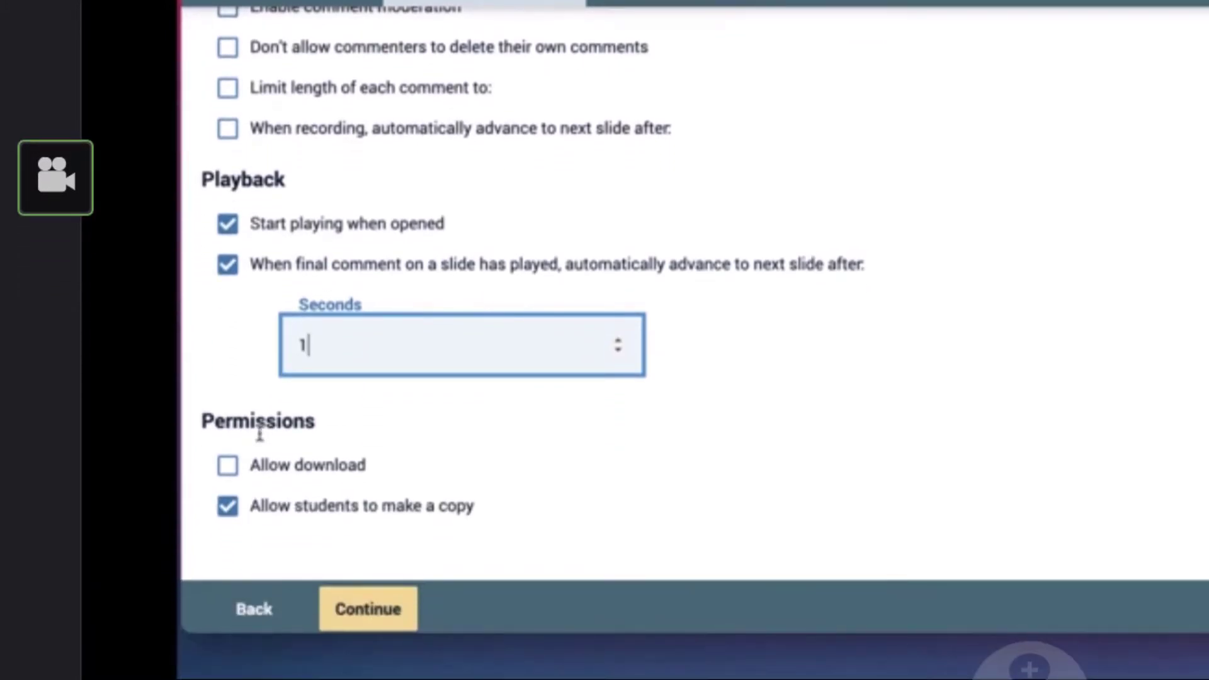
Disallow both downloading and student copies in the assignment's permissions and continue to the Finalize stage
click(264, 477)
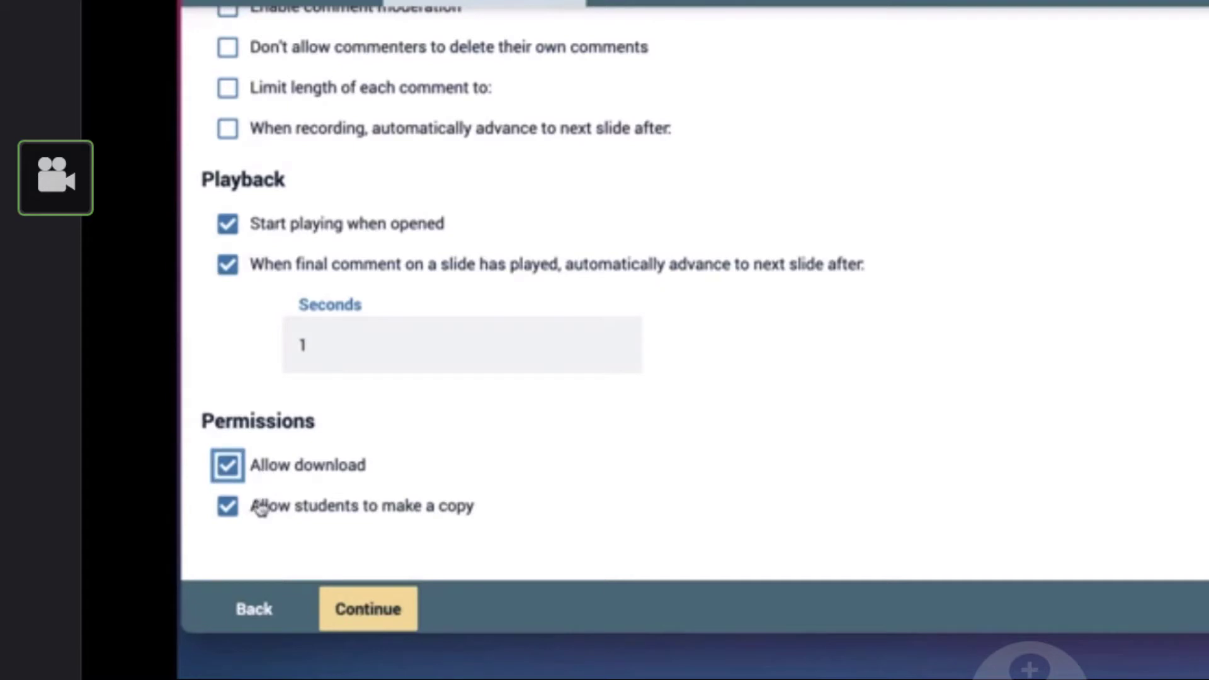
click(236, 477)
click(234, 509)
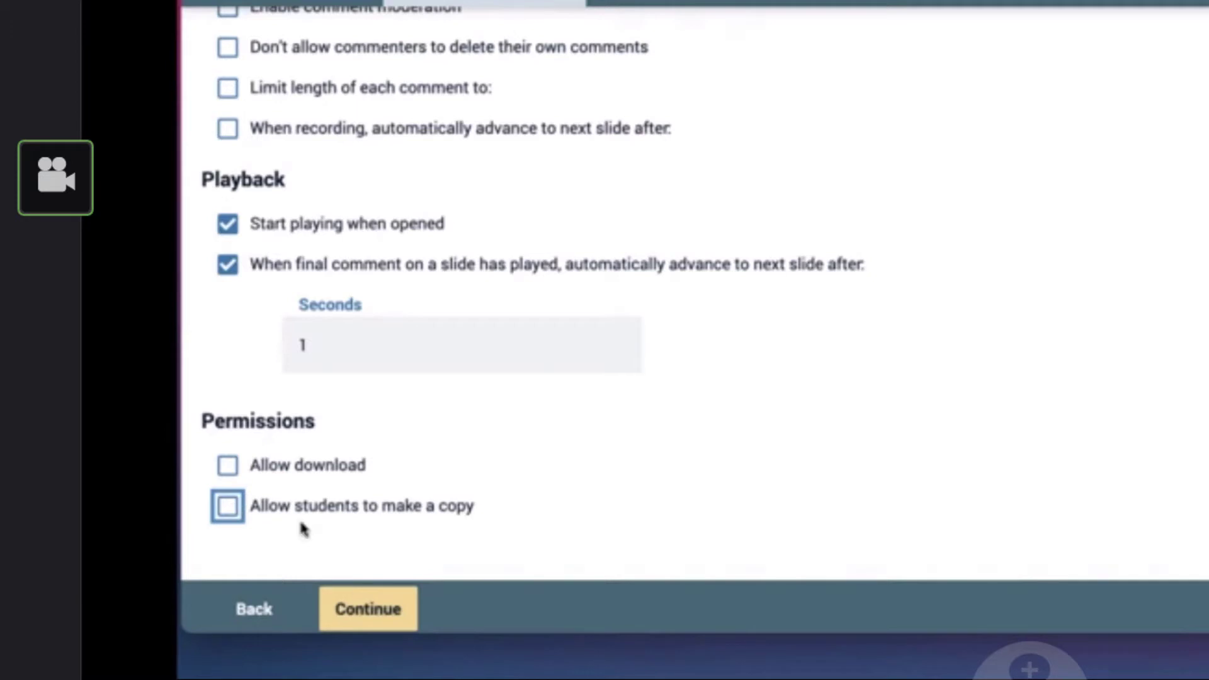
click(379, 606)
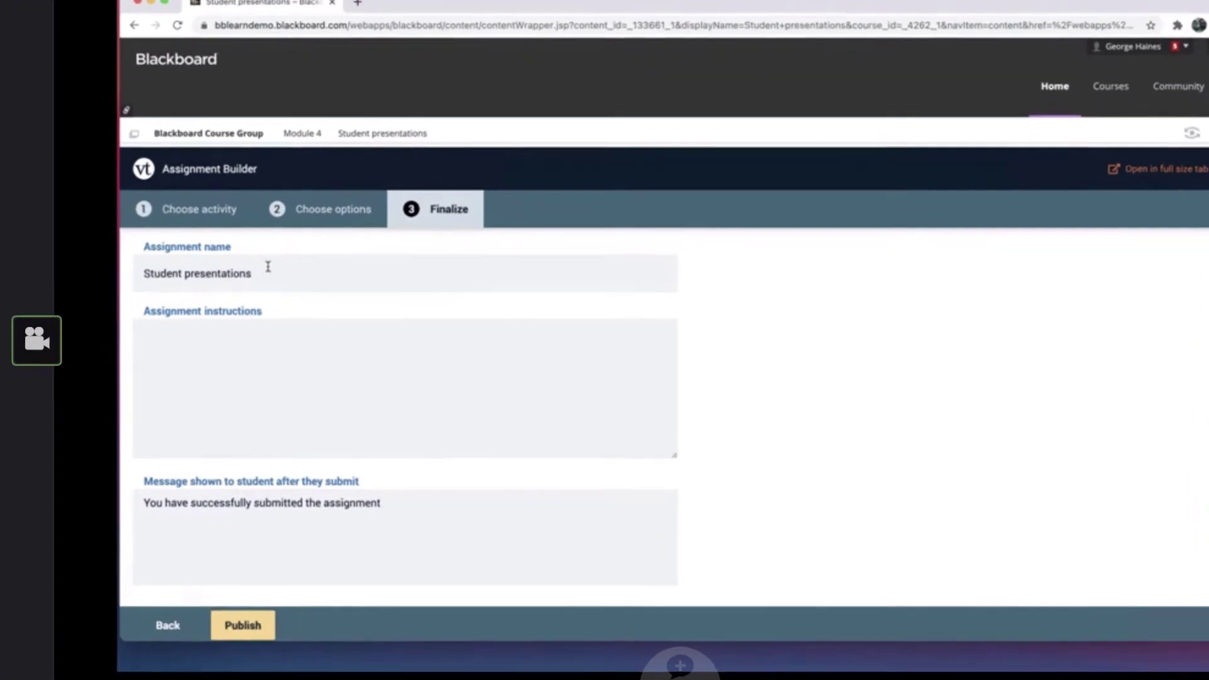
Keep the assignment name "Student presentations" and enter "Instructions...." as the assignment instructions
click(268, 266)
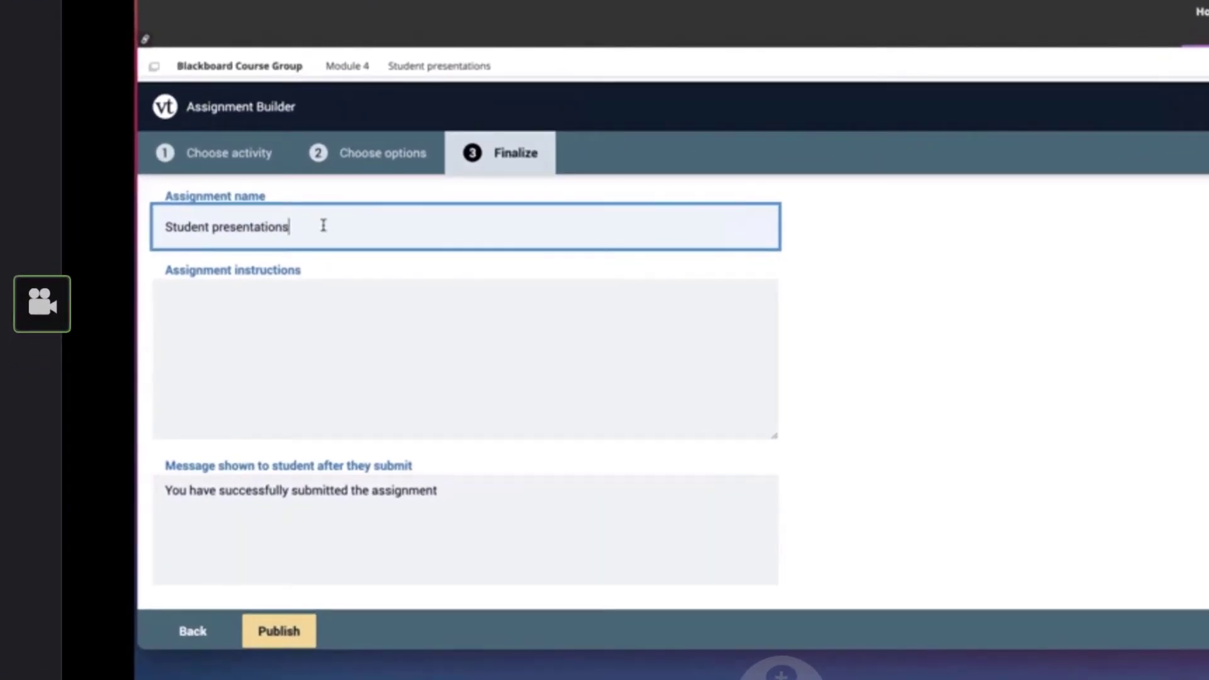
click(246, 312)
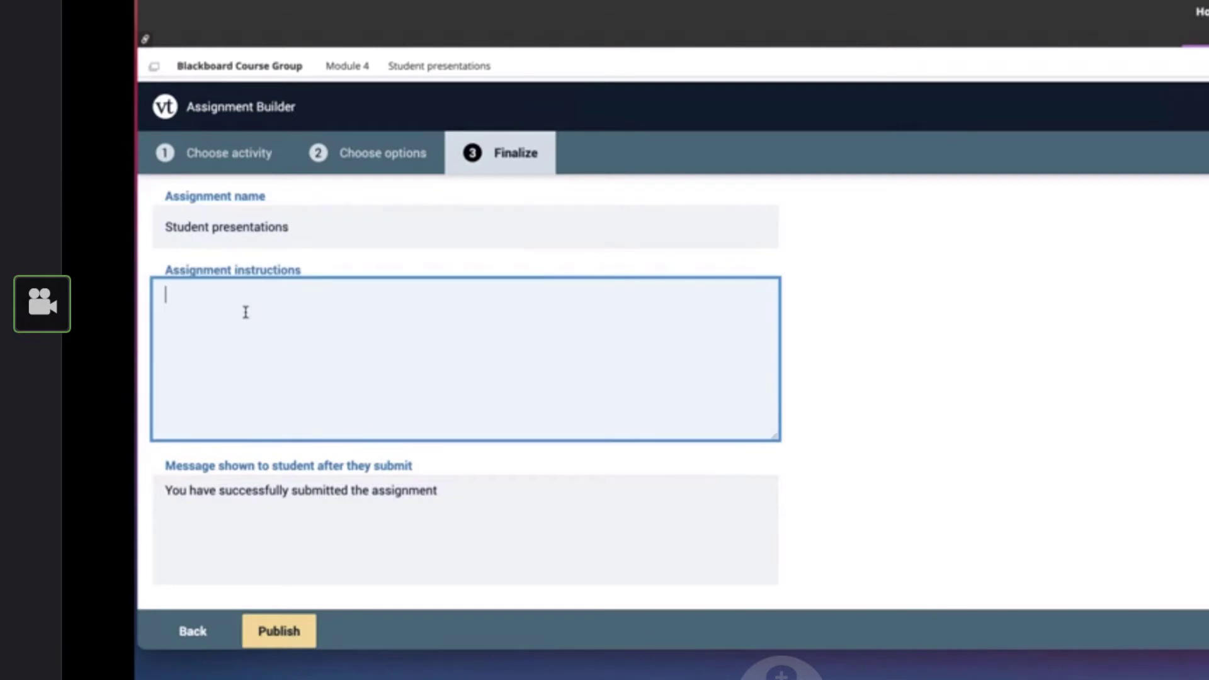
text(Instructions....)
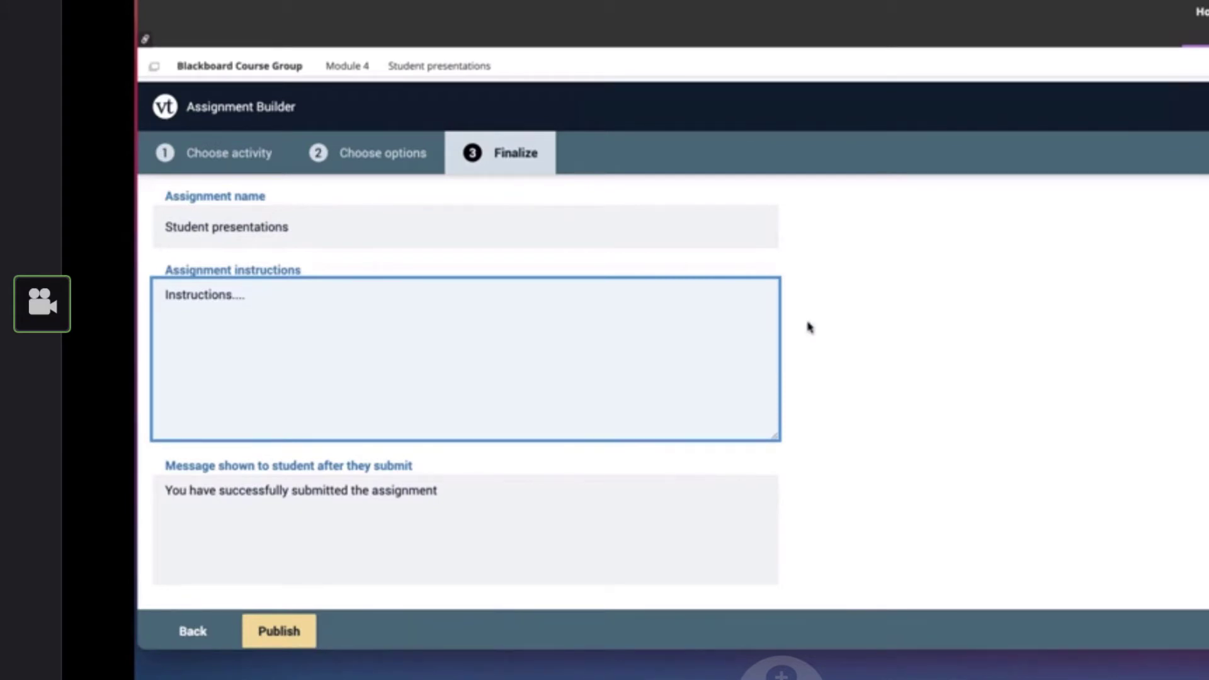
Add "!!!" to the end of the message shown to students after they submit
scroll(808, 327, down, 3)
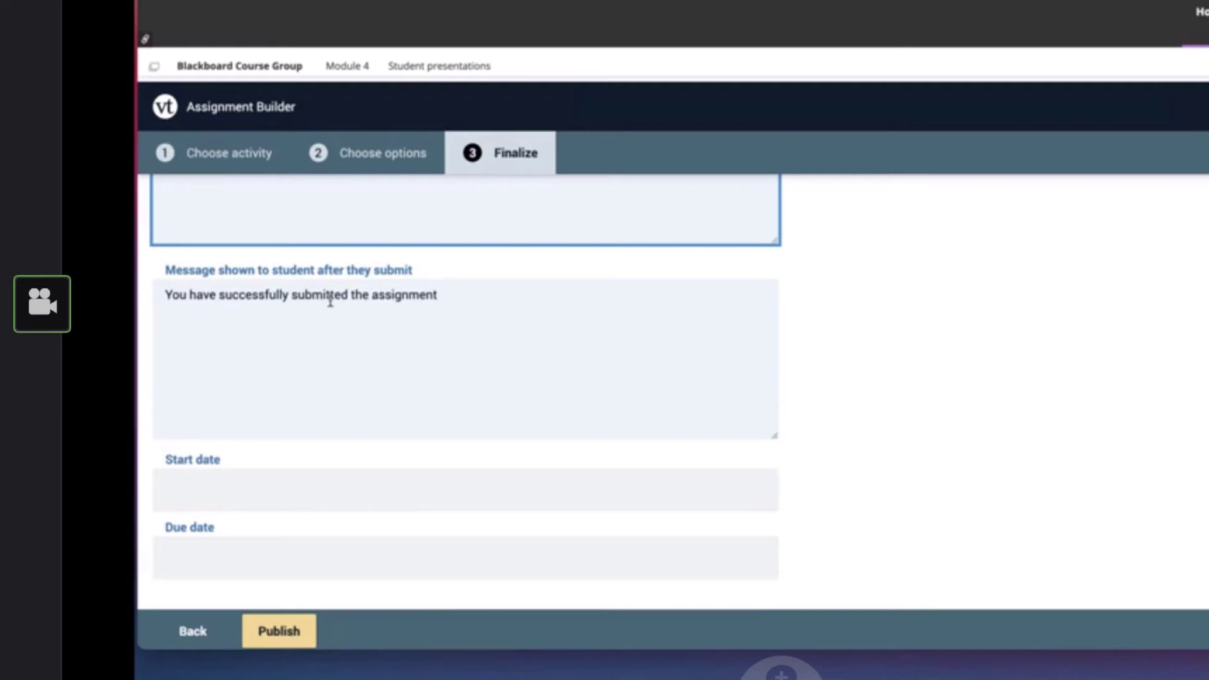
click(305, 296)
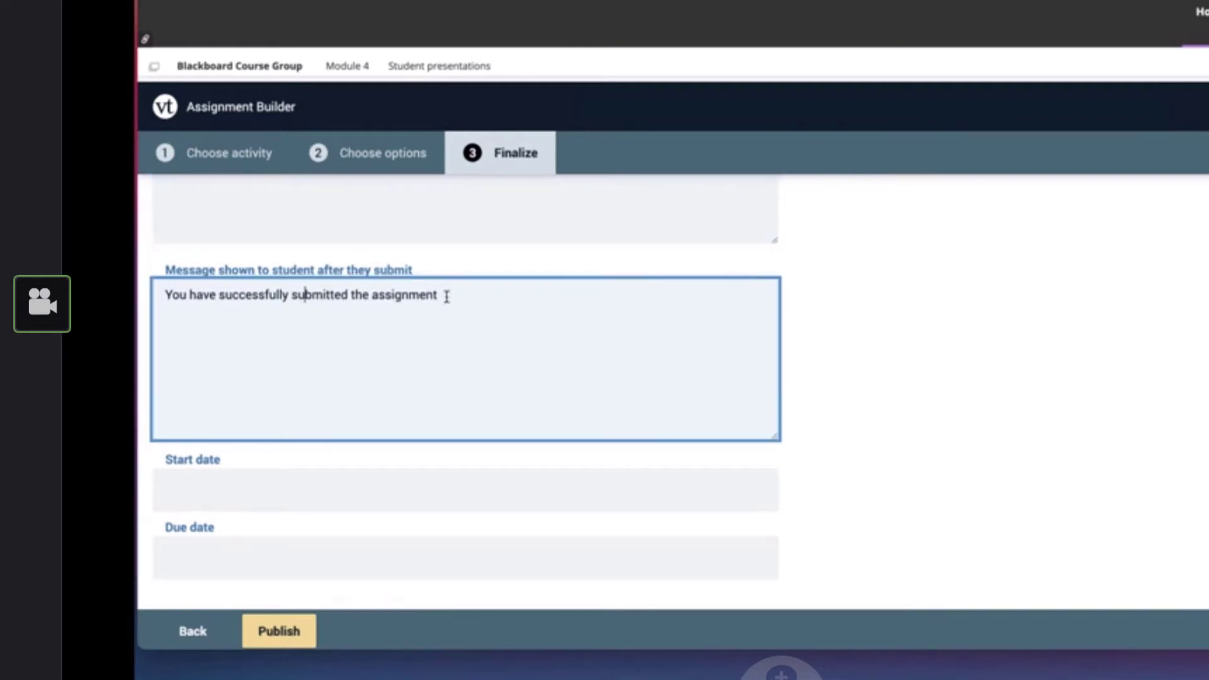
click(447, 296)
text(!!!)
Set the assignment's start date to April 6, 2021 and its due date to April 13, 2021, both at 1:14 PM
scroll(381, 473, down, 2)
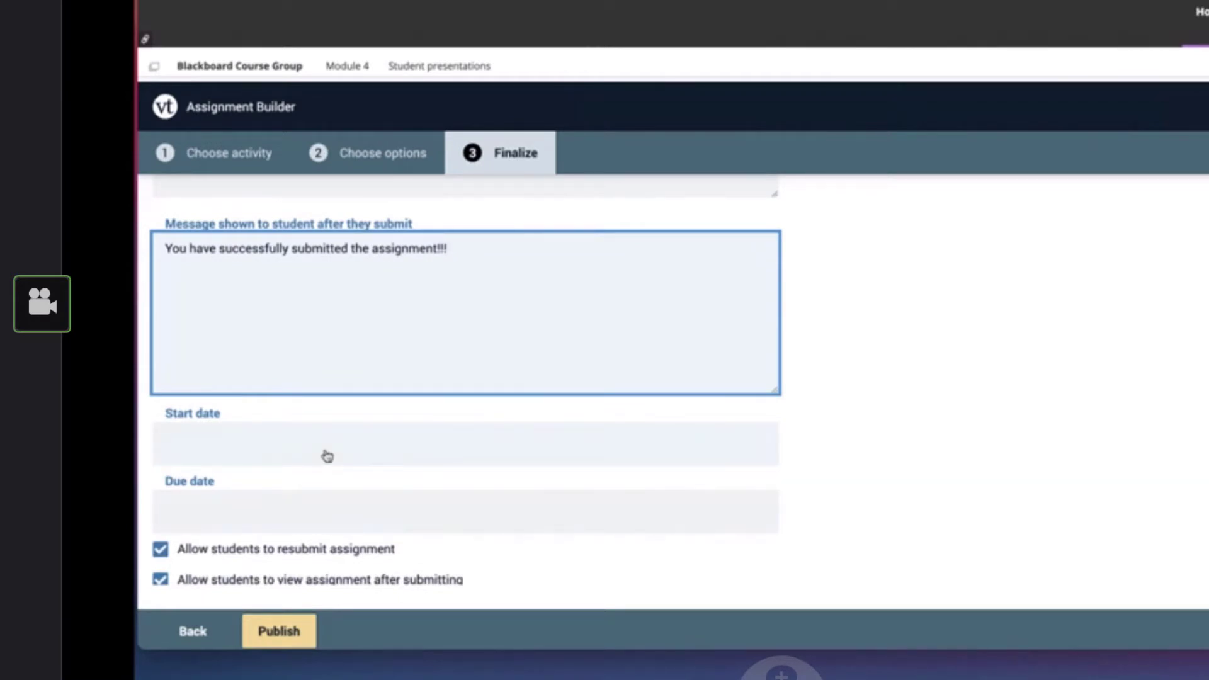
click(327, 456)
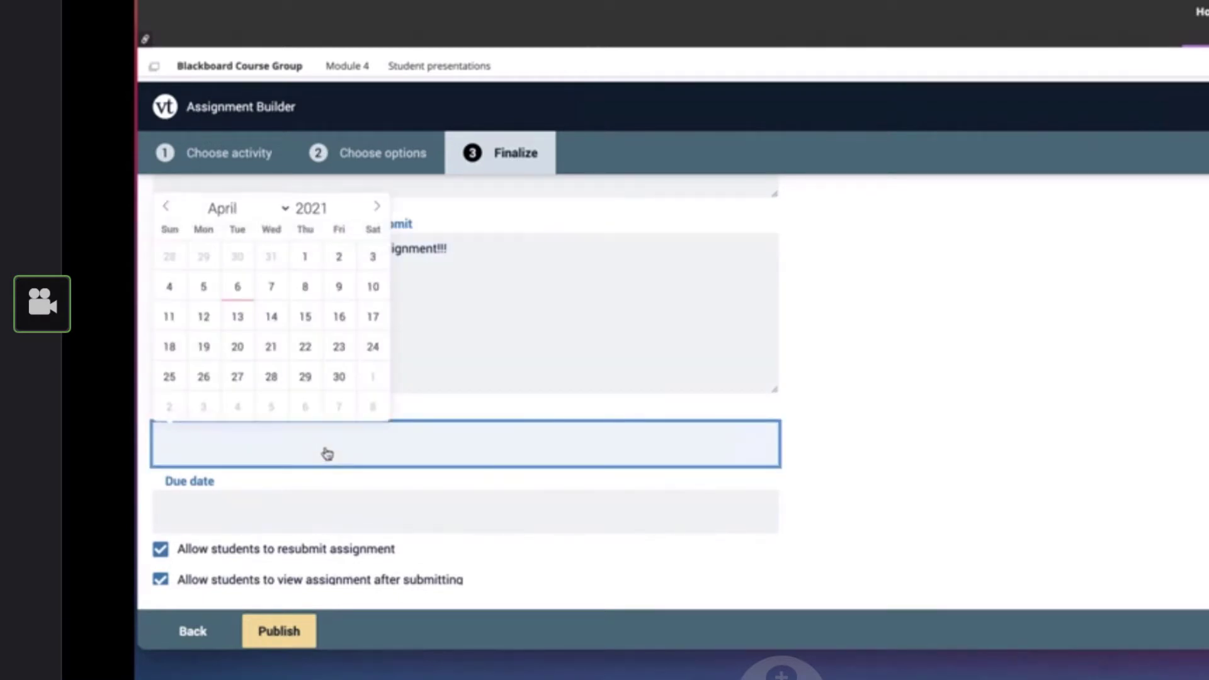
click(245, 291)
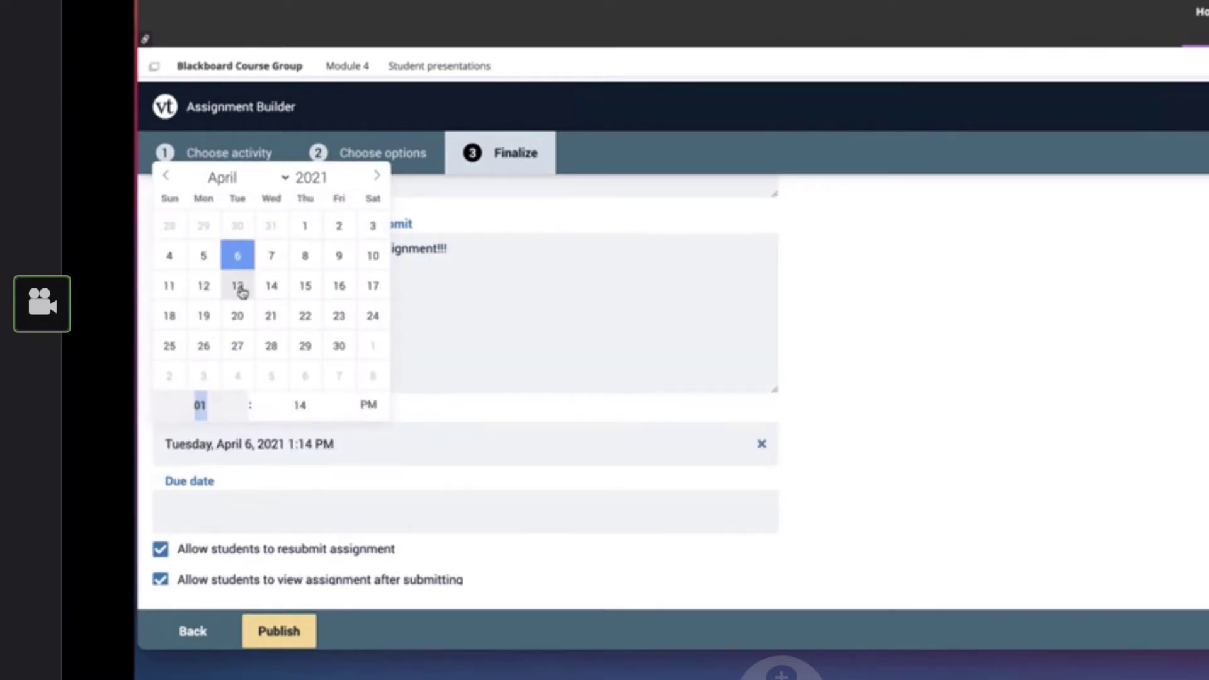
click(347, 531)
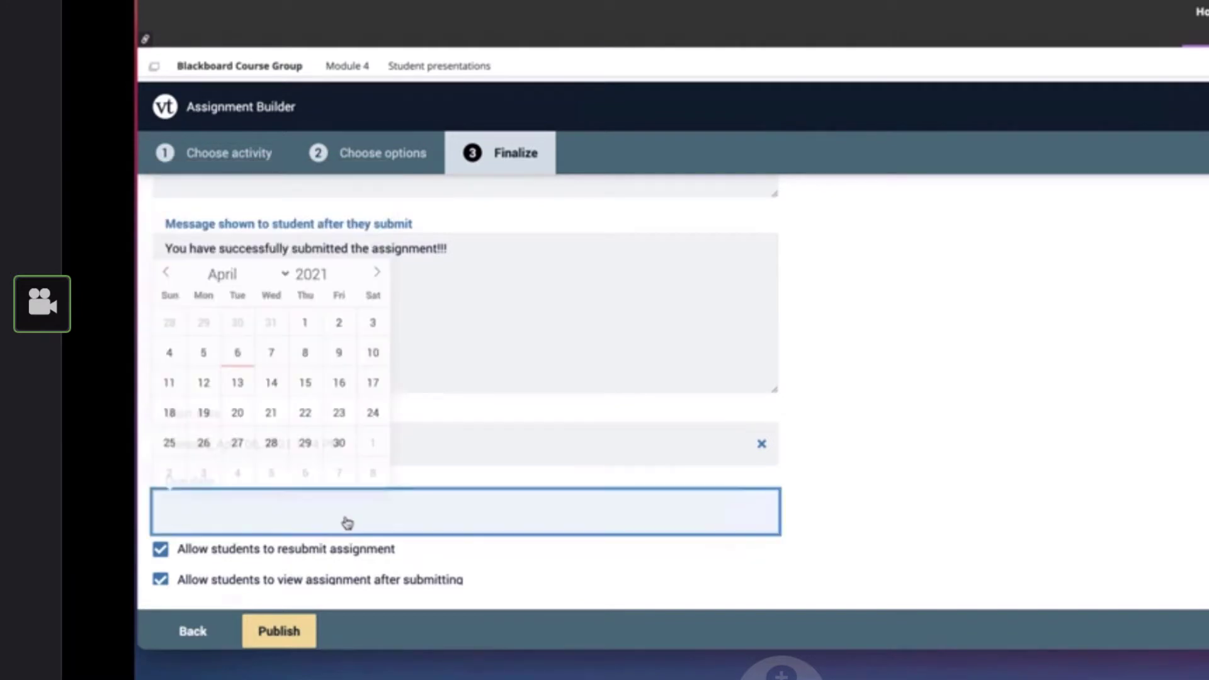
click(243, 386)
click(845, 417)
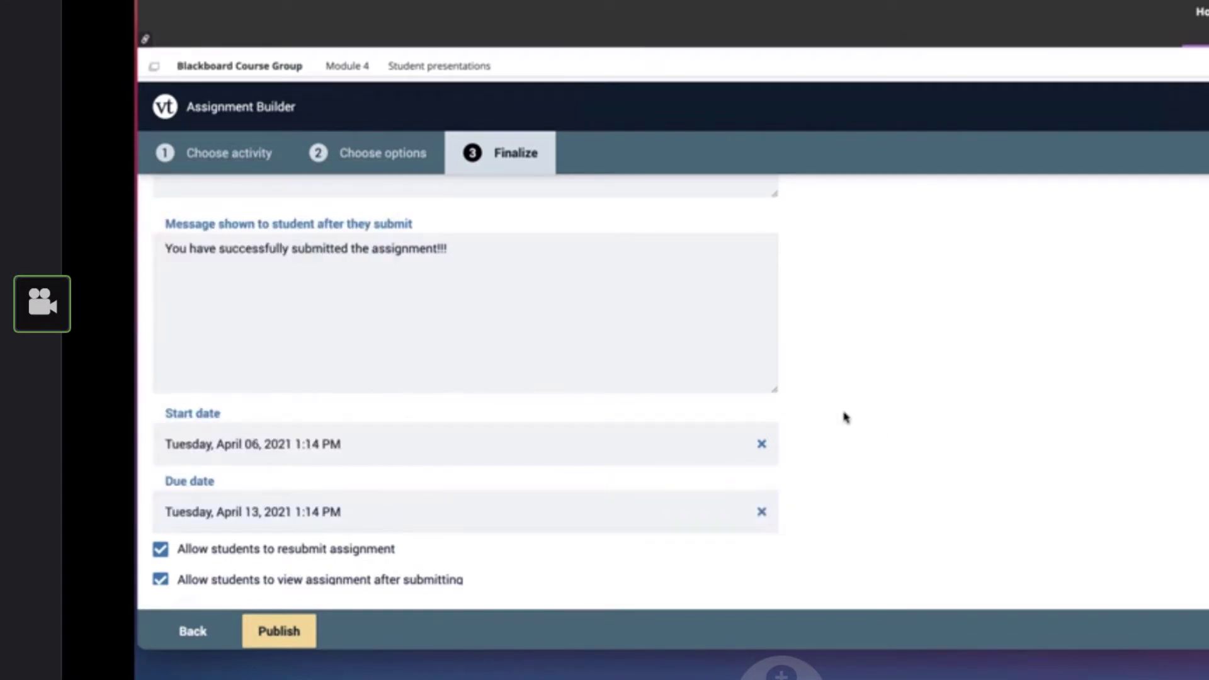
Publish the assignment with resubmission and viewing after submission allowed and Percentage assessment selected
scroll(845, 416, down, 3)
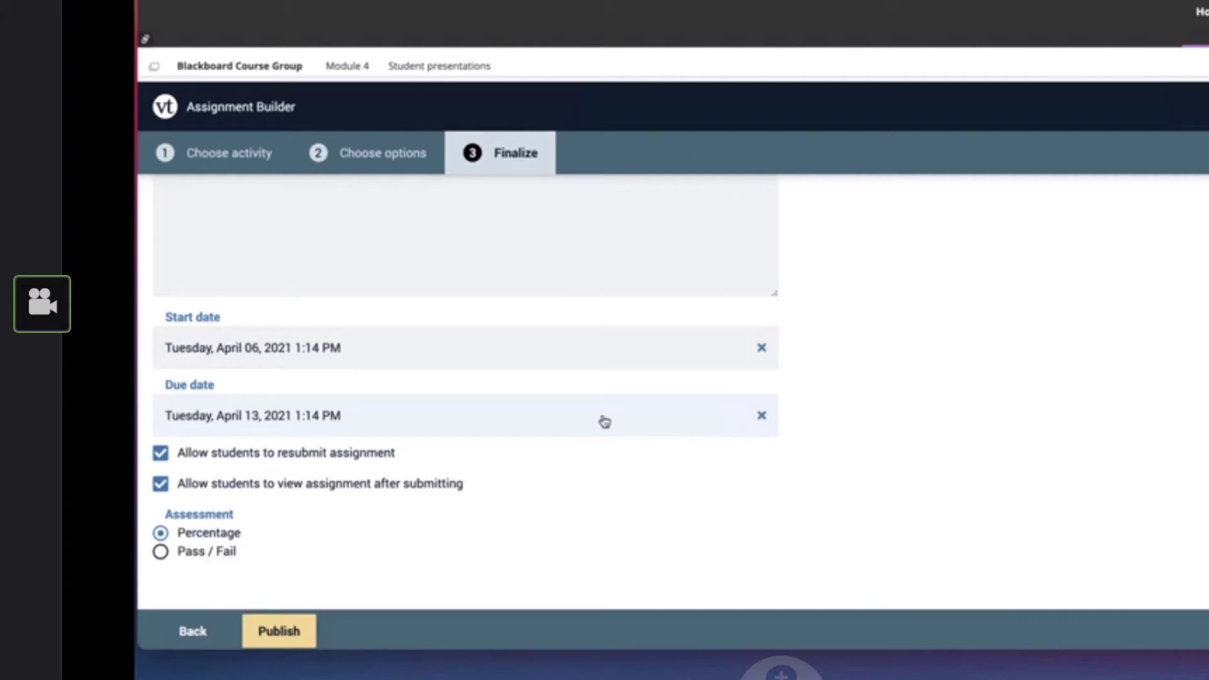
scroll(605, 422, down, 1)
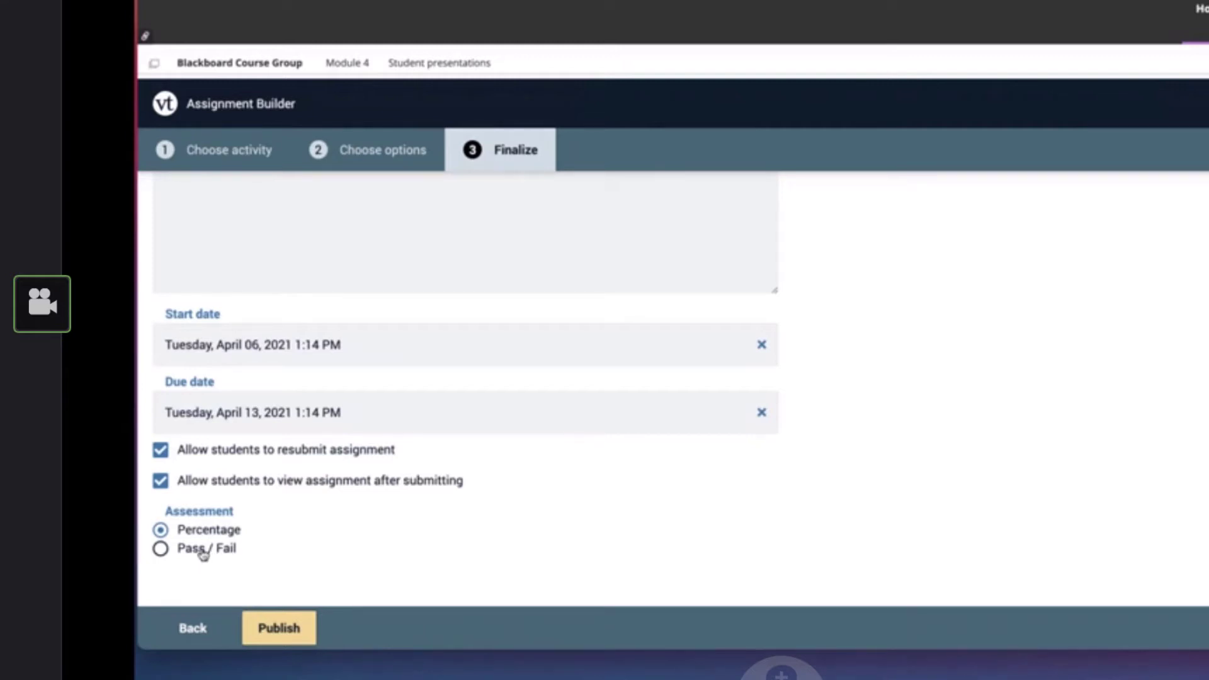
click(283, 629)
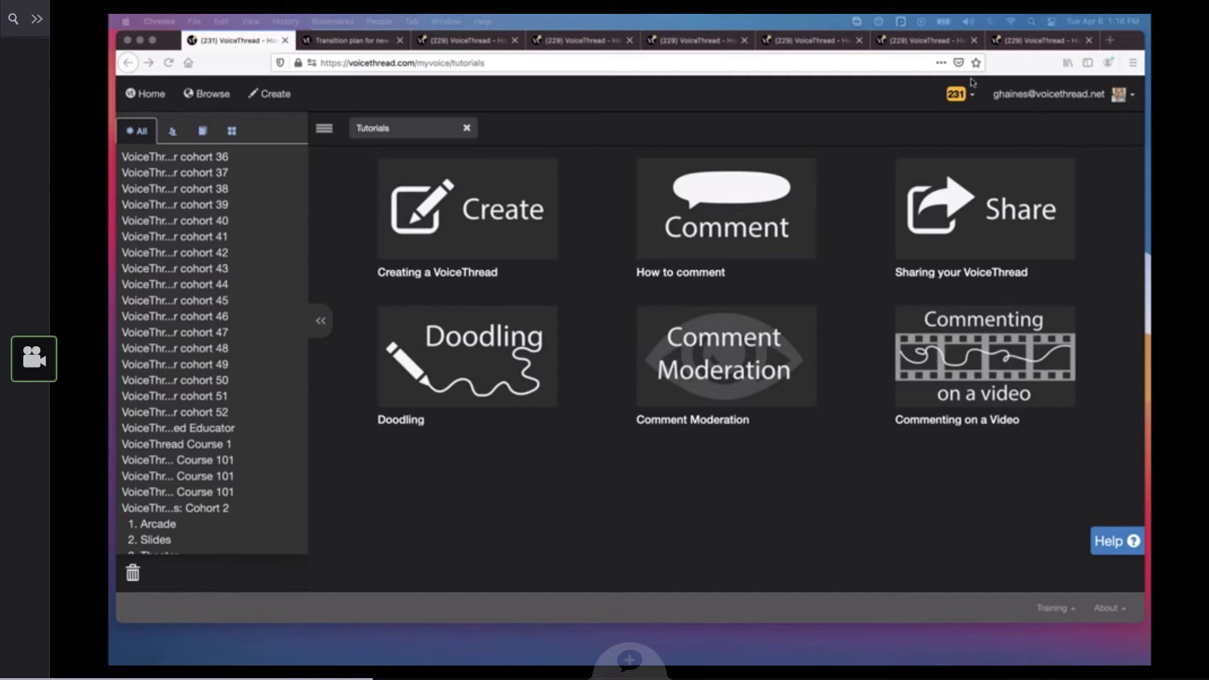
Switch to Firefox and examine "The Importance of Fossils": its slide overview, the comment on slide 10, and slide 11
click(440, 47)
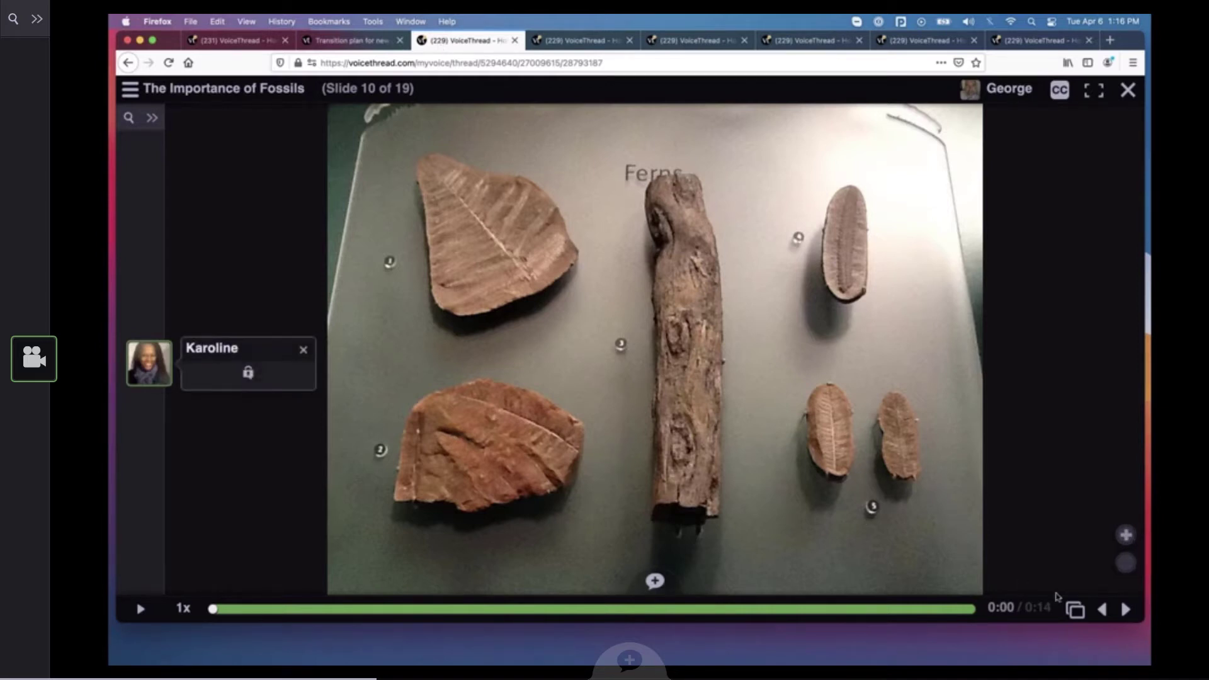
click(1075, 610)
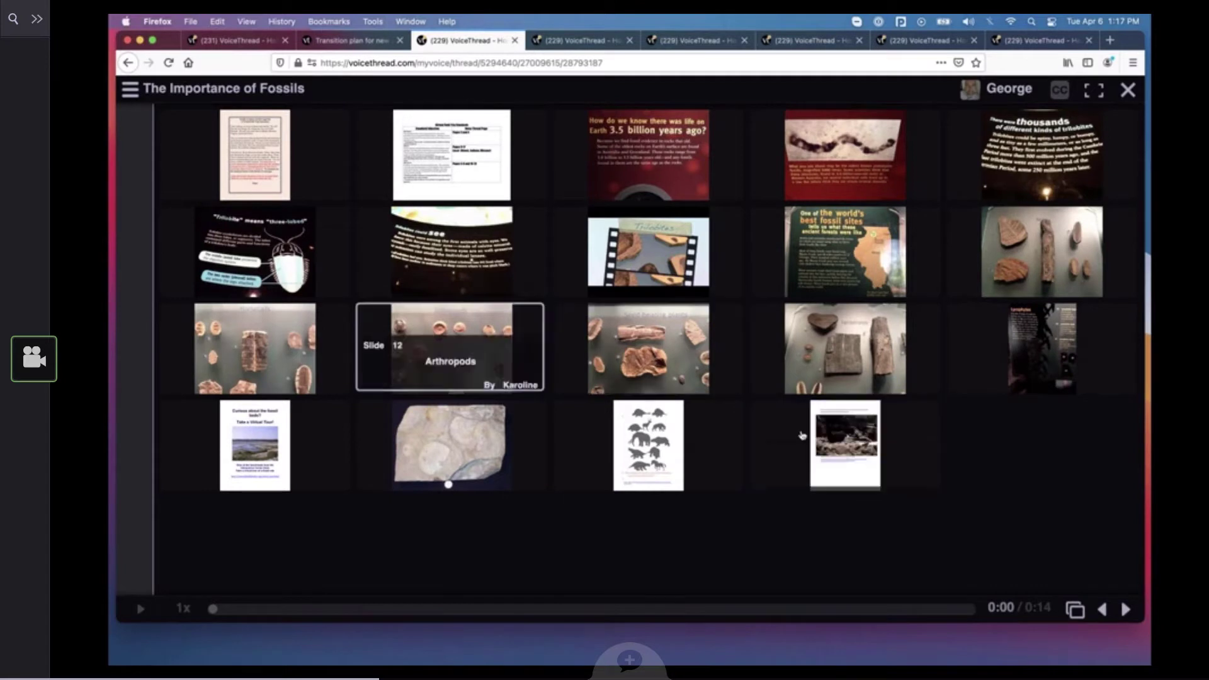
click(1042, 252)
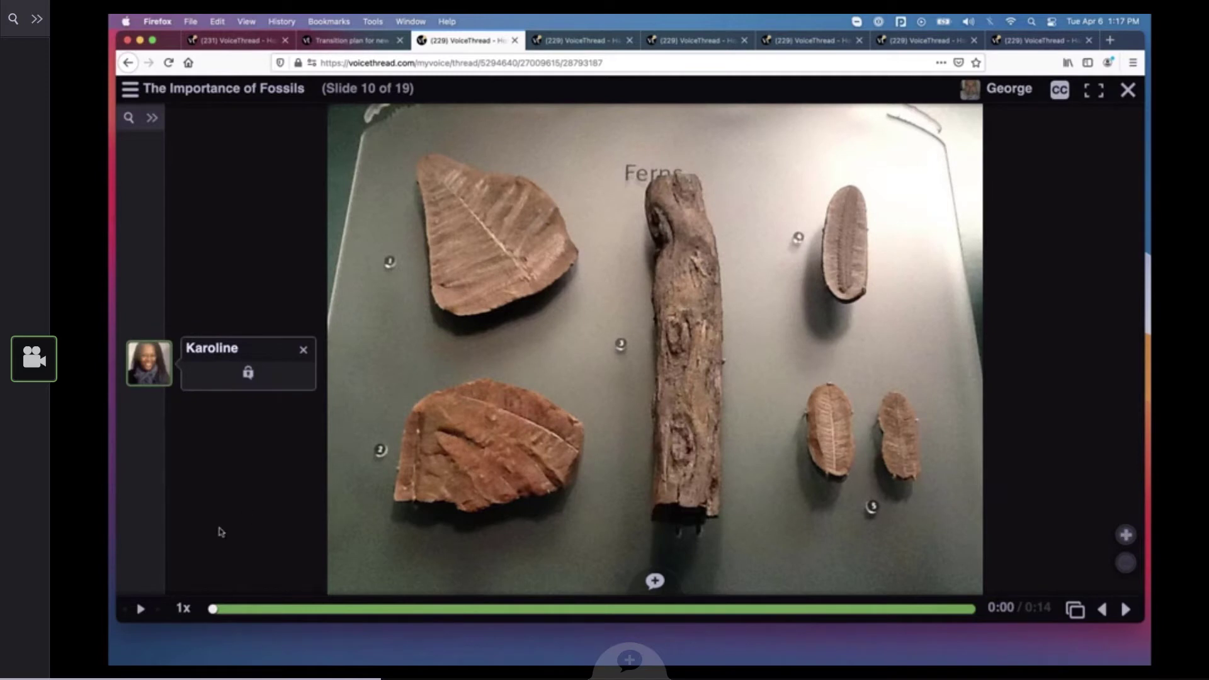
click(141, 609)
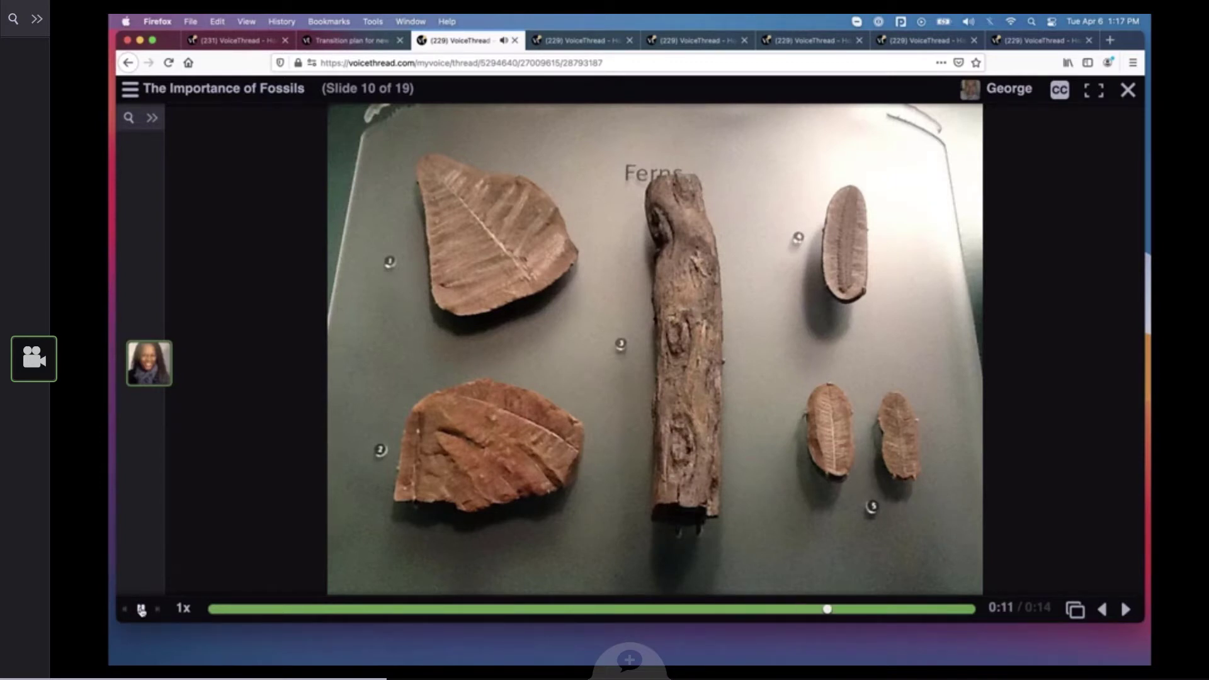
click(142, 609)
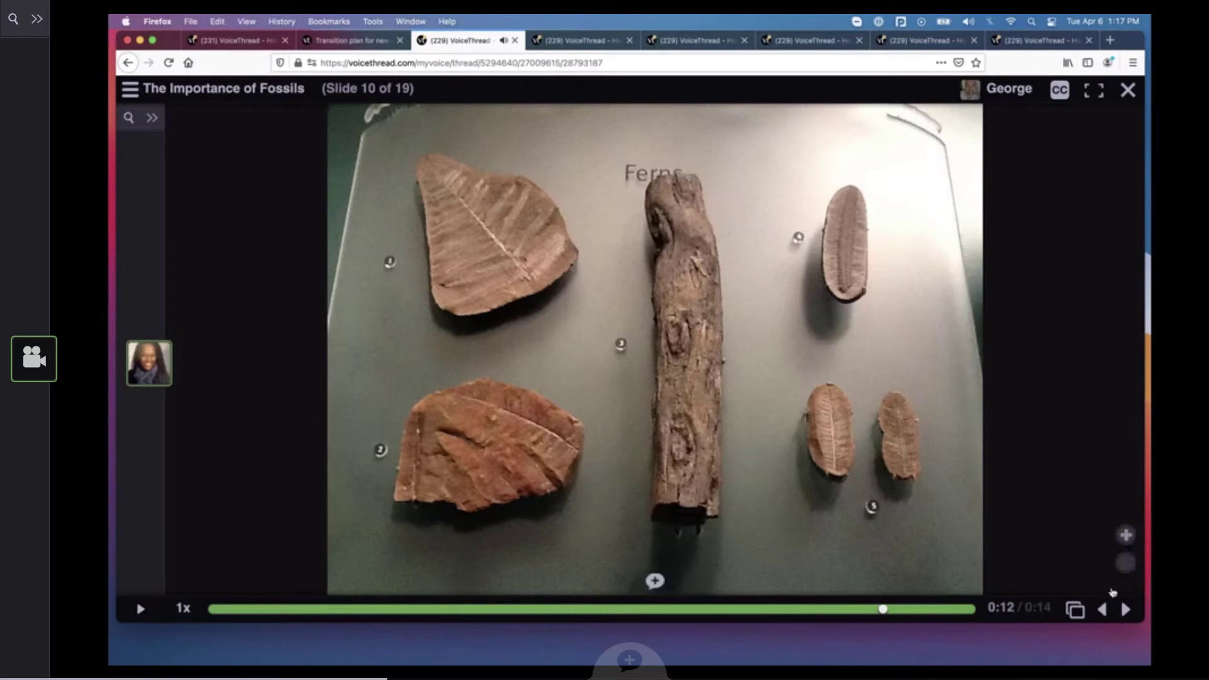
click(1126, 609)
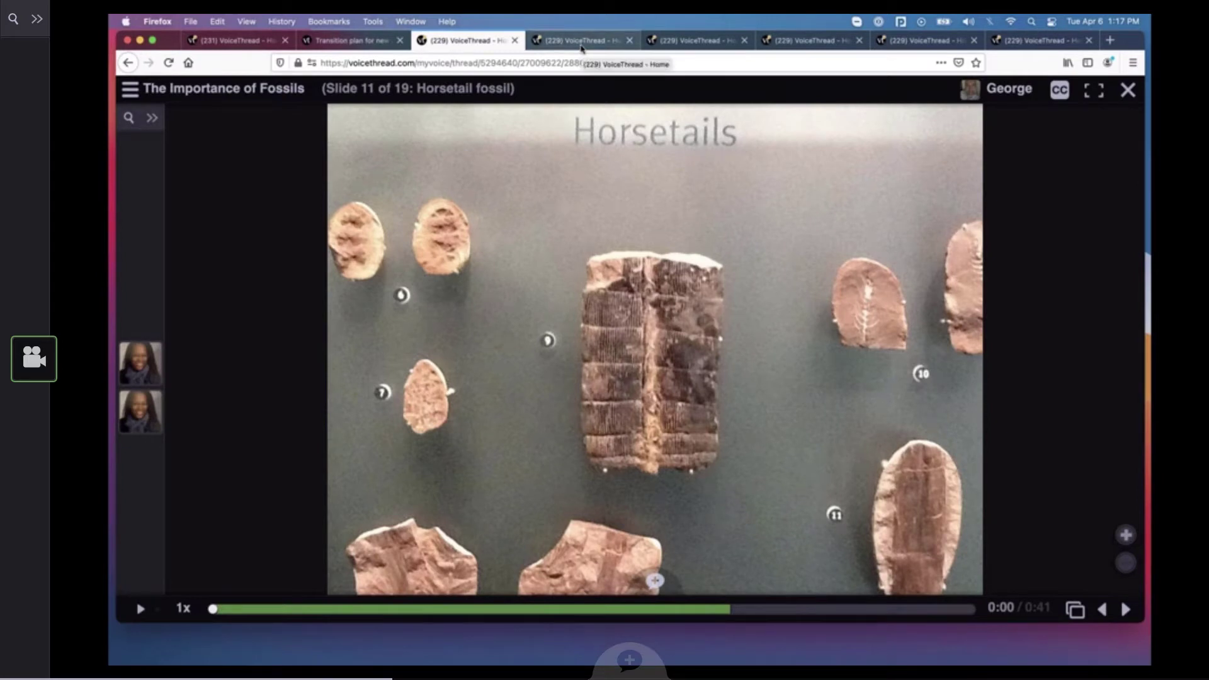
Examine slide 3 of the "Paper" VoiceThread at a larger size and play part of its comment with the doodled annotations
click(582, 41)
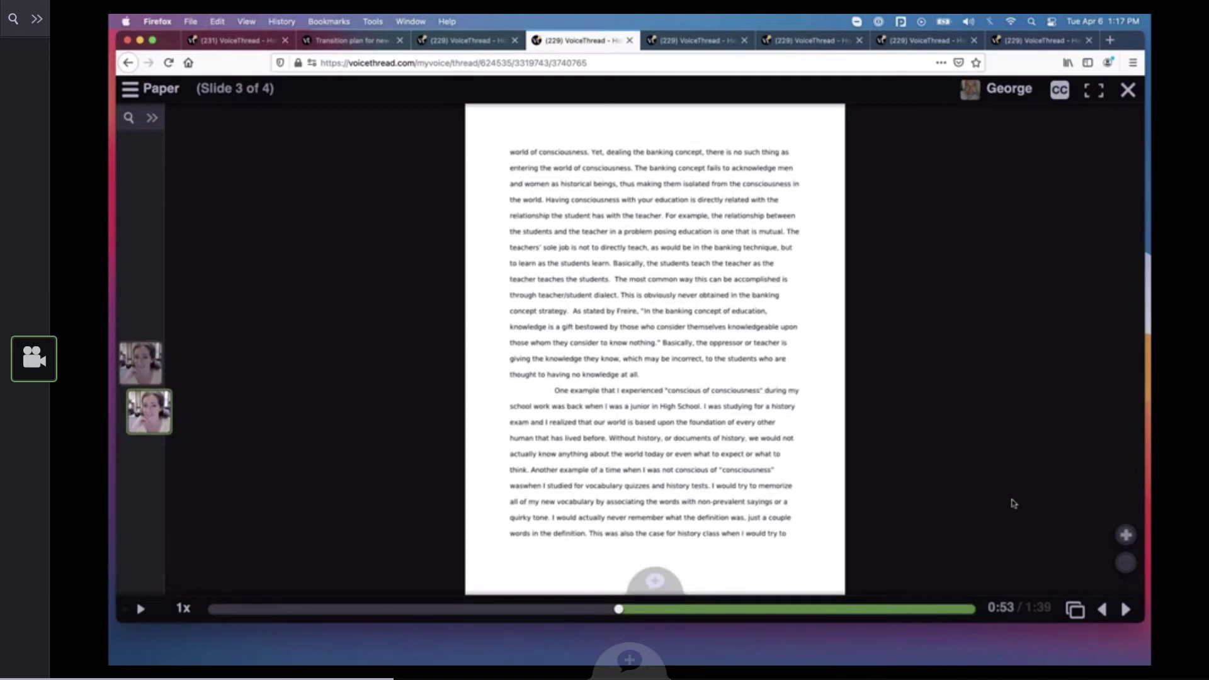
click(1126, 535)
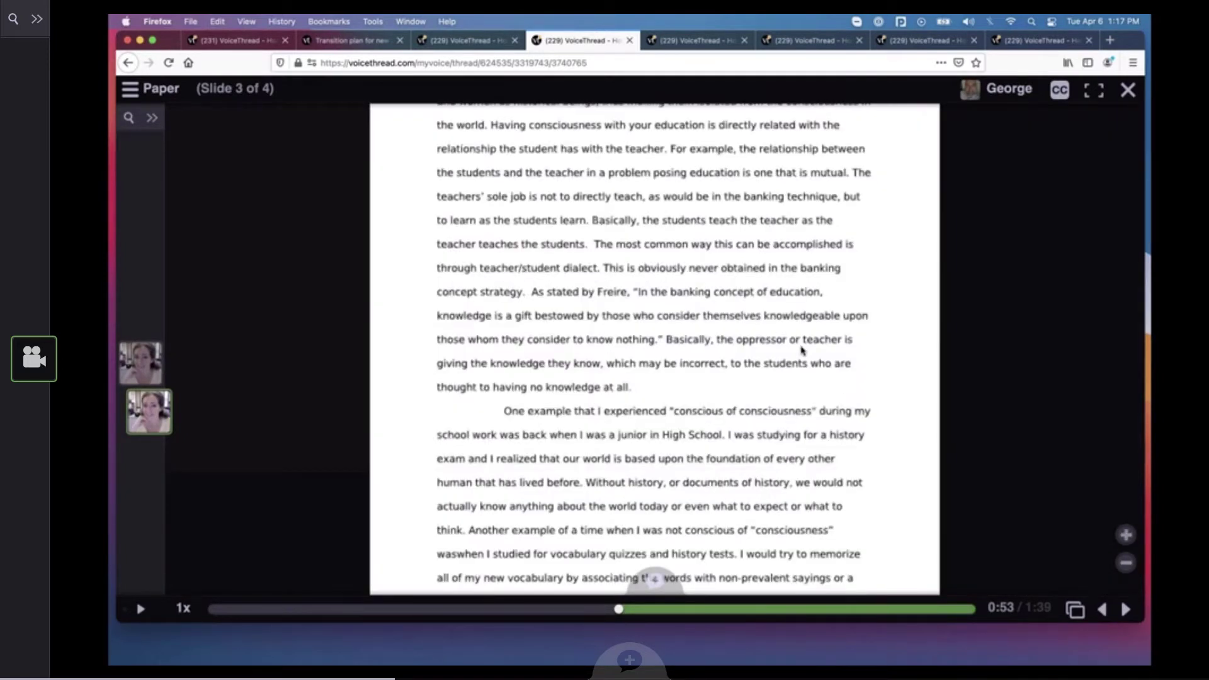
drag(801, 351, 798, 474)
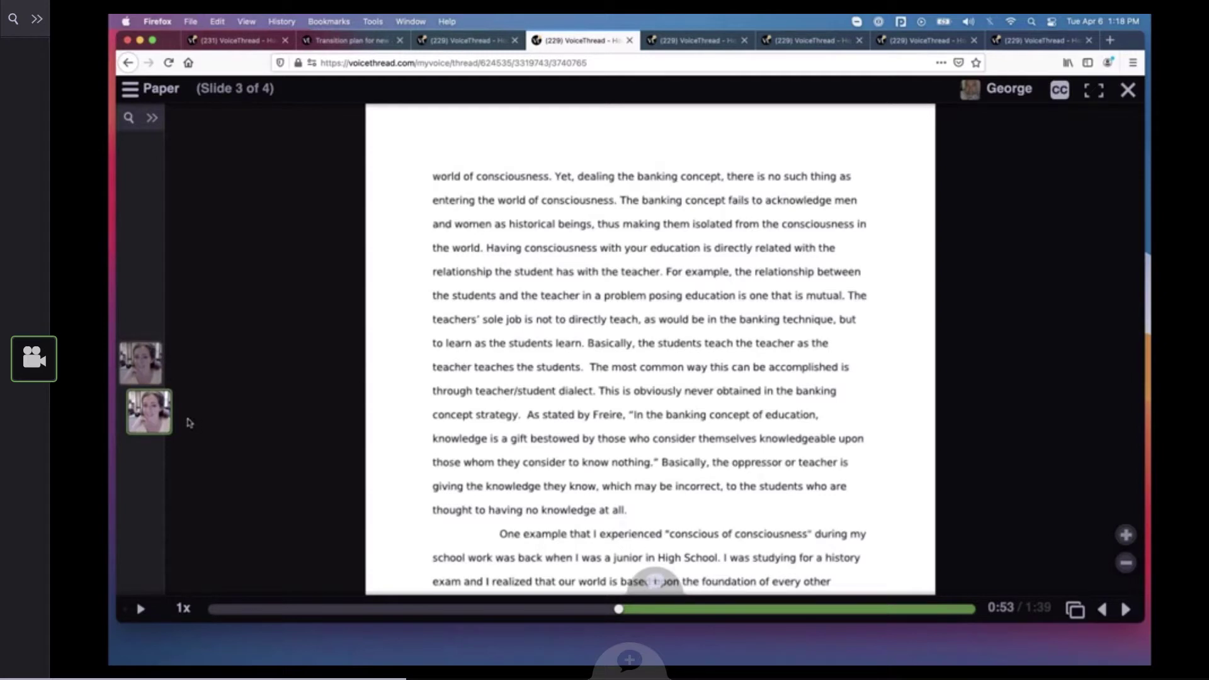
mouse_move(177, 416)
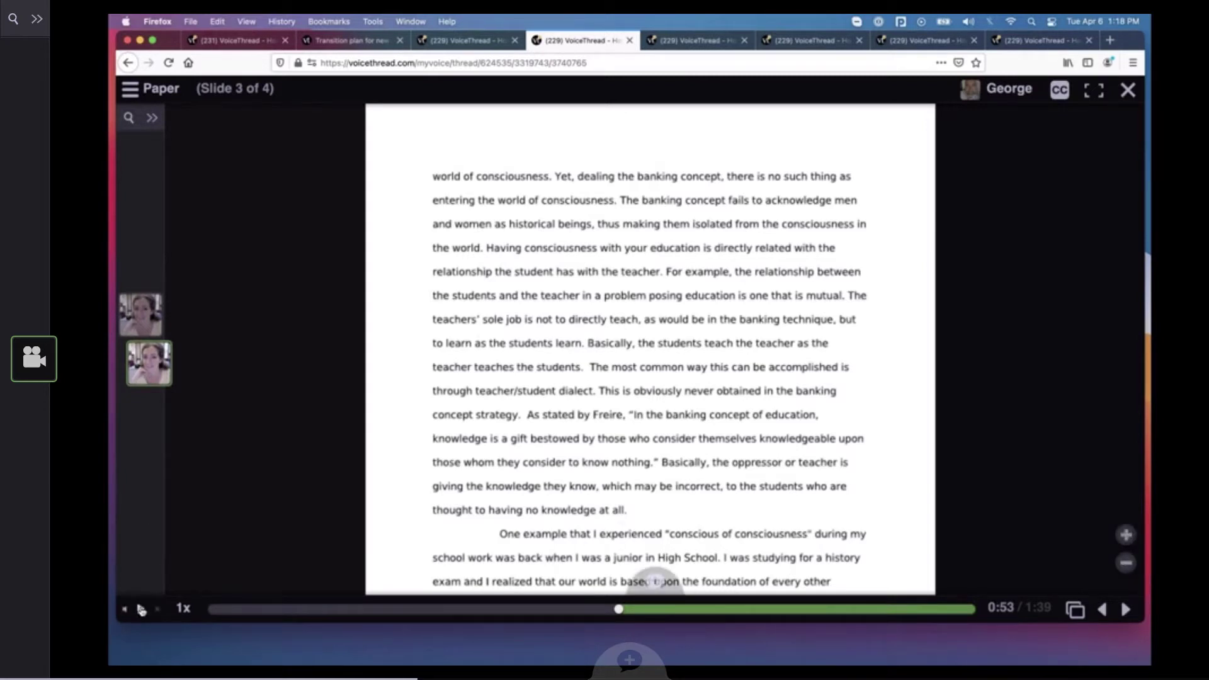
click(141, 610)
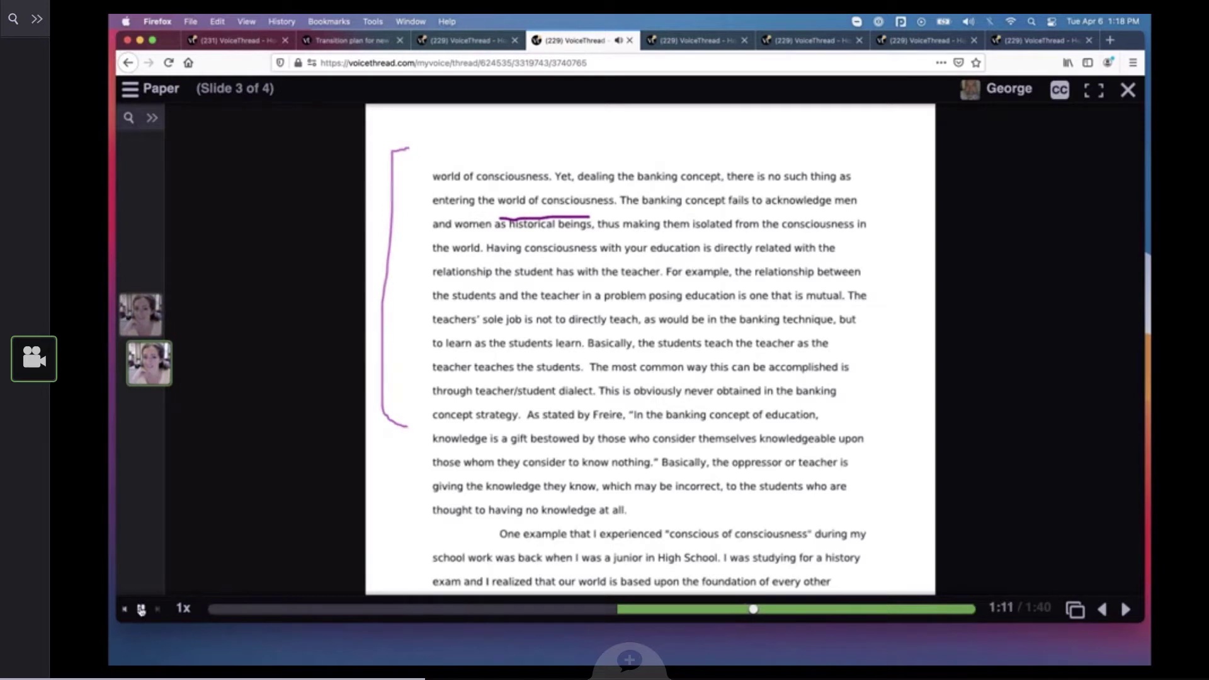
click(141, 610)
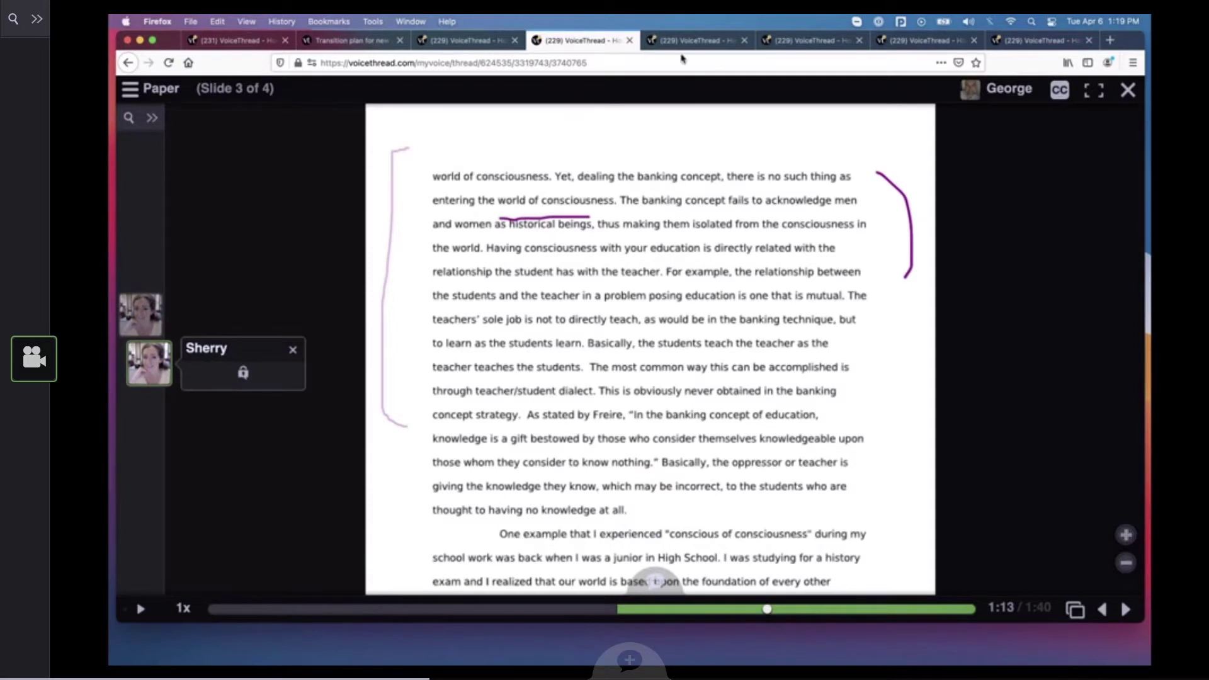
Play the start of the captioned "Head to Toe Exam" video, pause it and return to the VoiceThread tutorials page
click(683, 41)
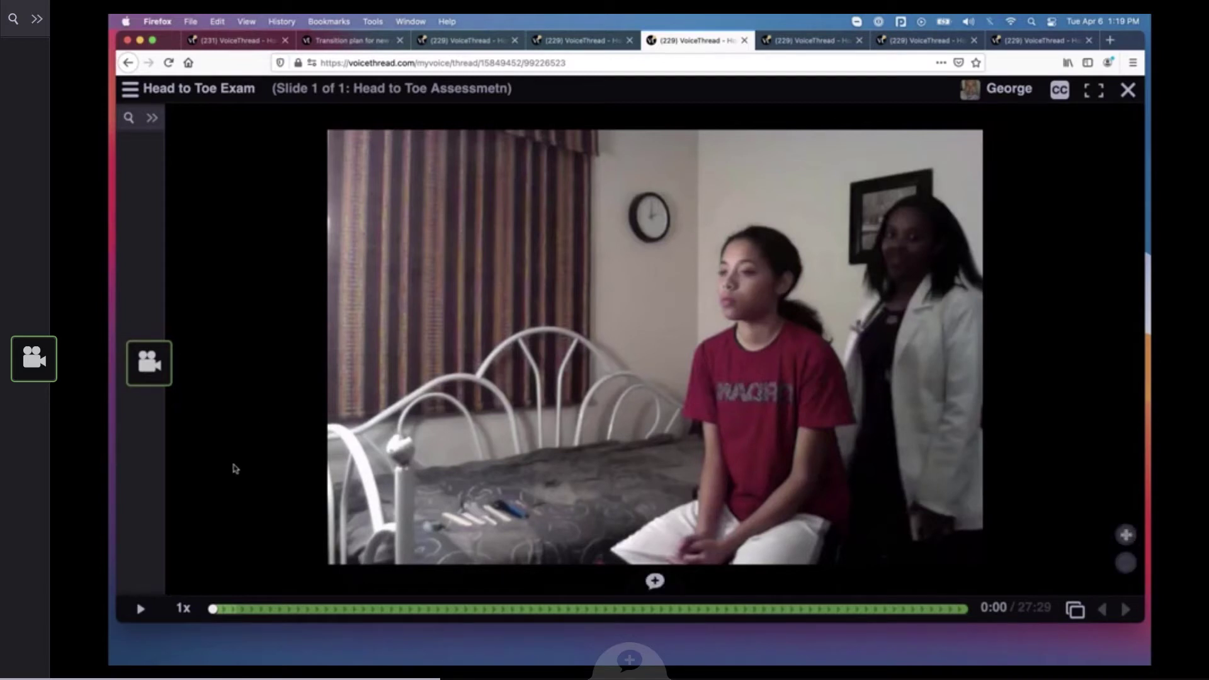
click(141, 609)
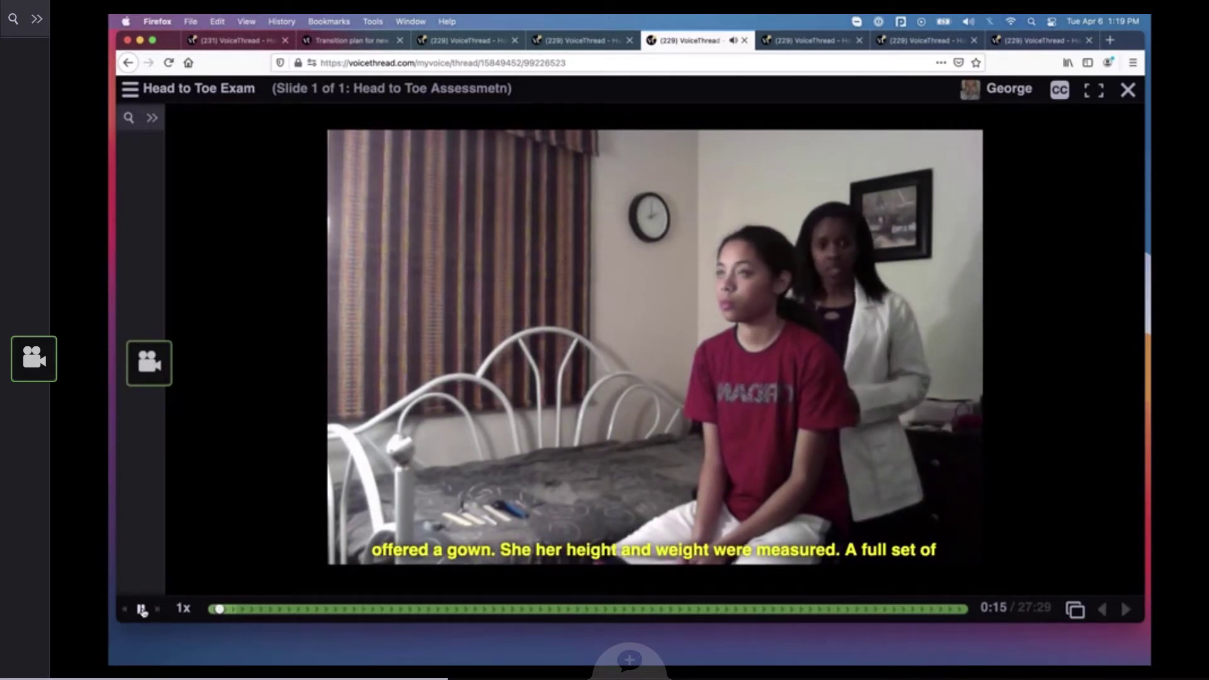
click(141, 609)
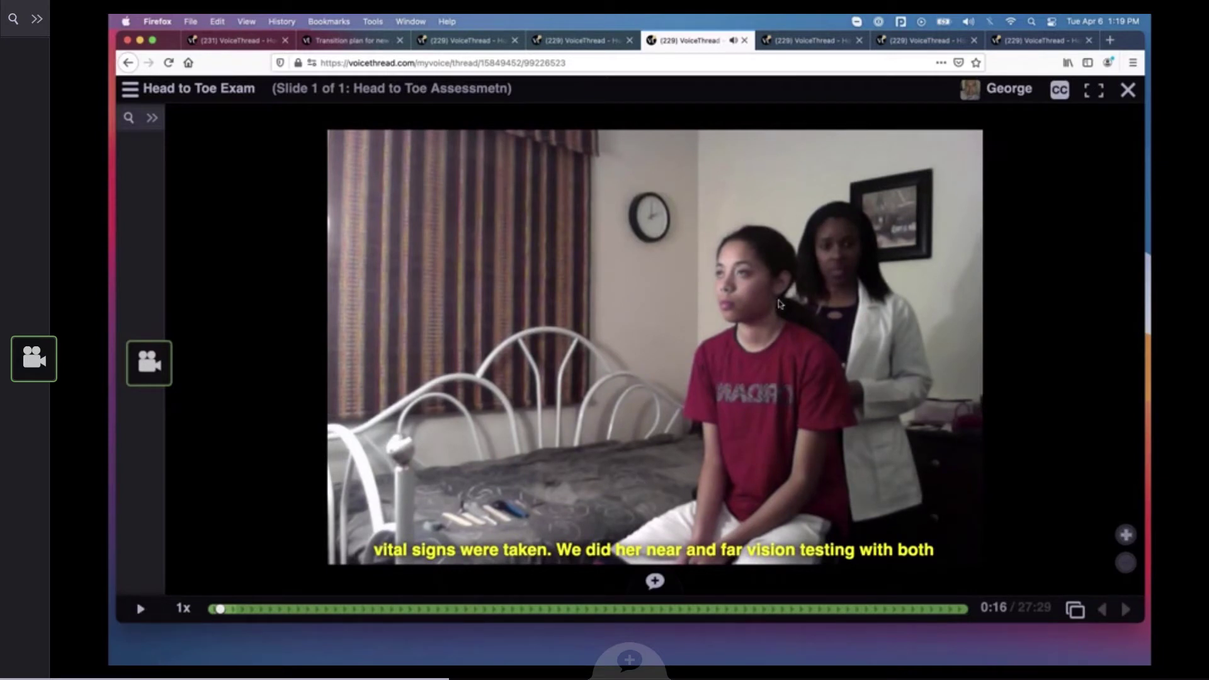
click(233, 41)
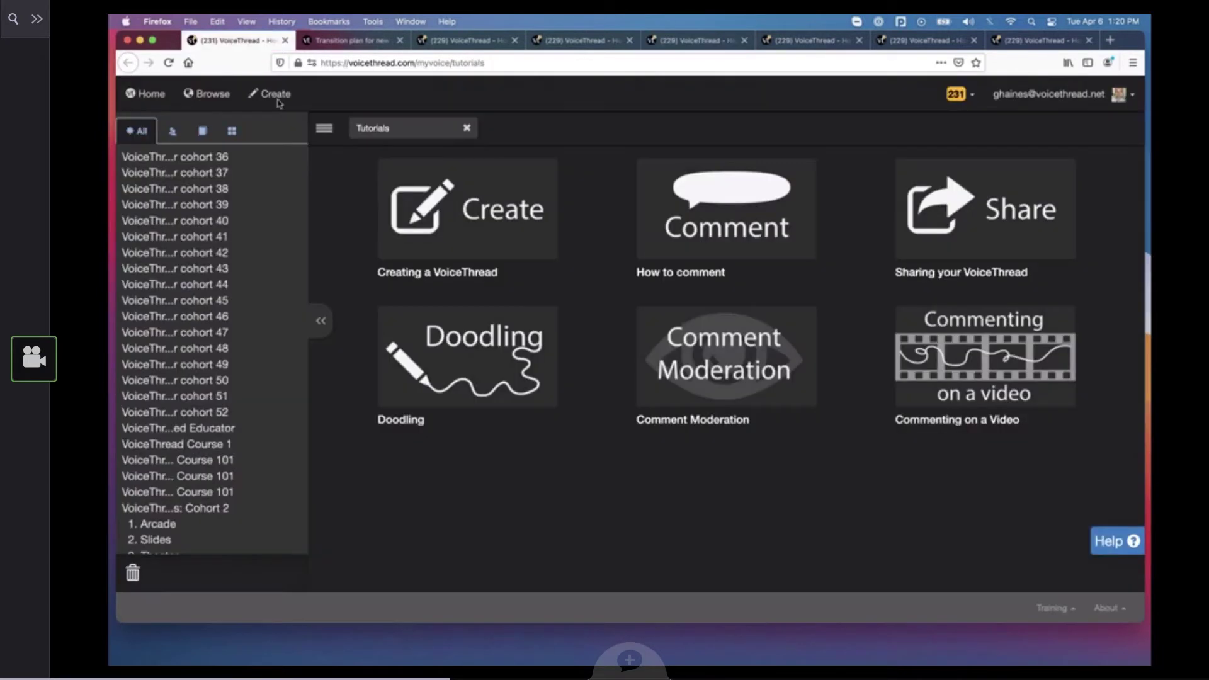
Start a new VoiceThread and examine the available media source options
click(280, 100)
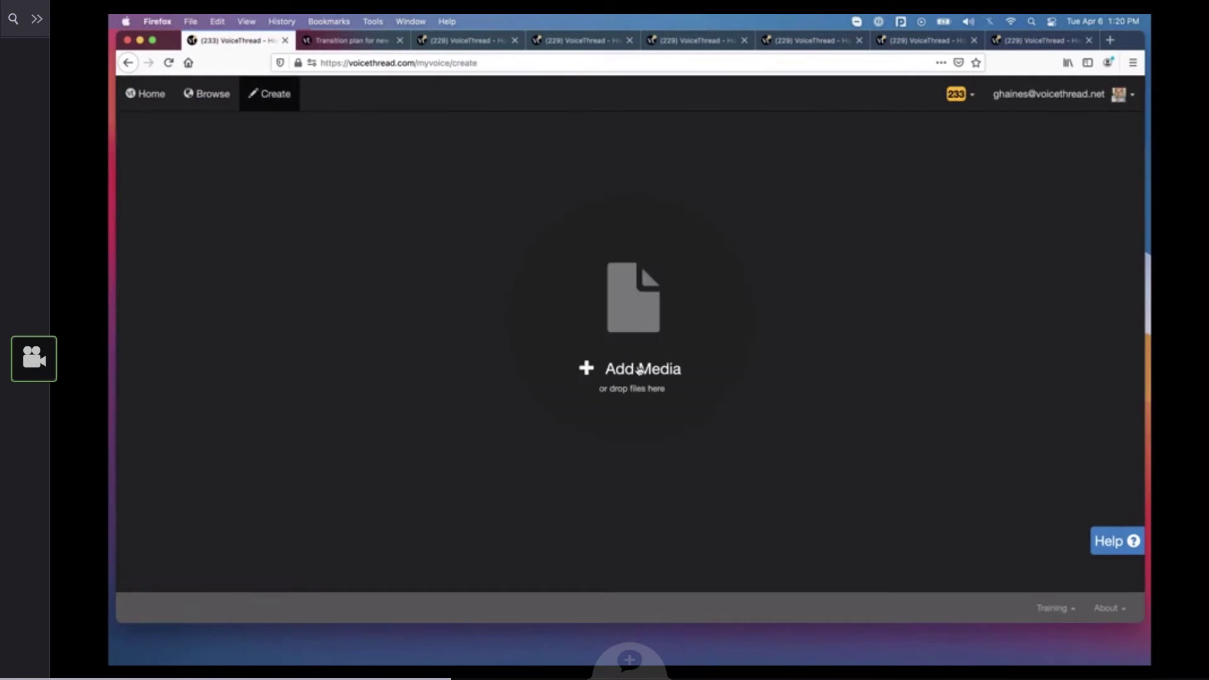
click(640, 371)
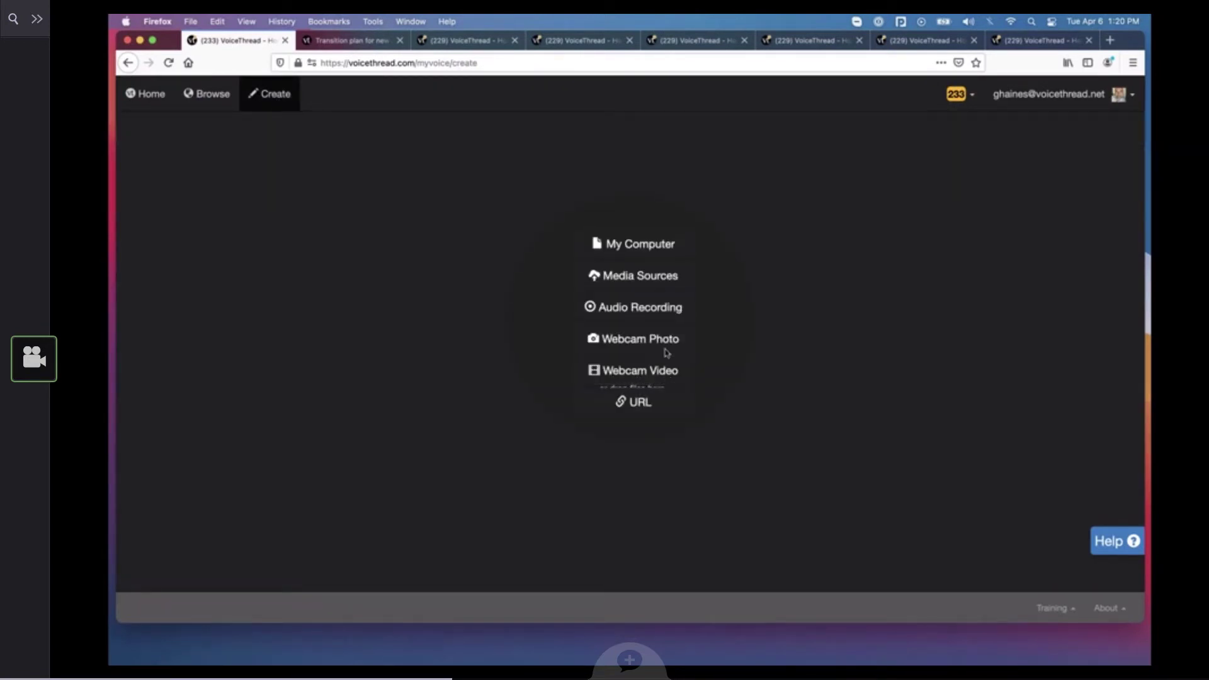
Start a microphone comment on the "Head to Toe Exam" video and stop the recording
click(686, 46)
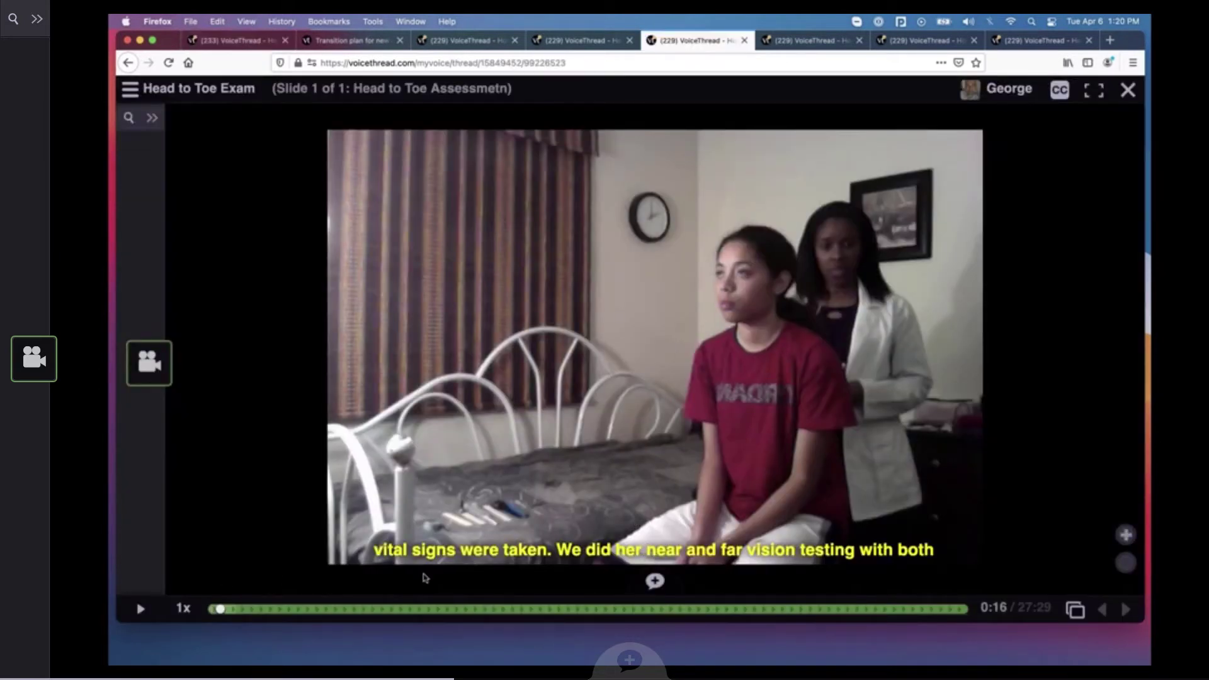
click(655, 580)
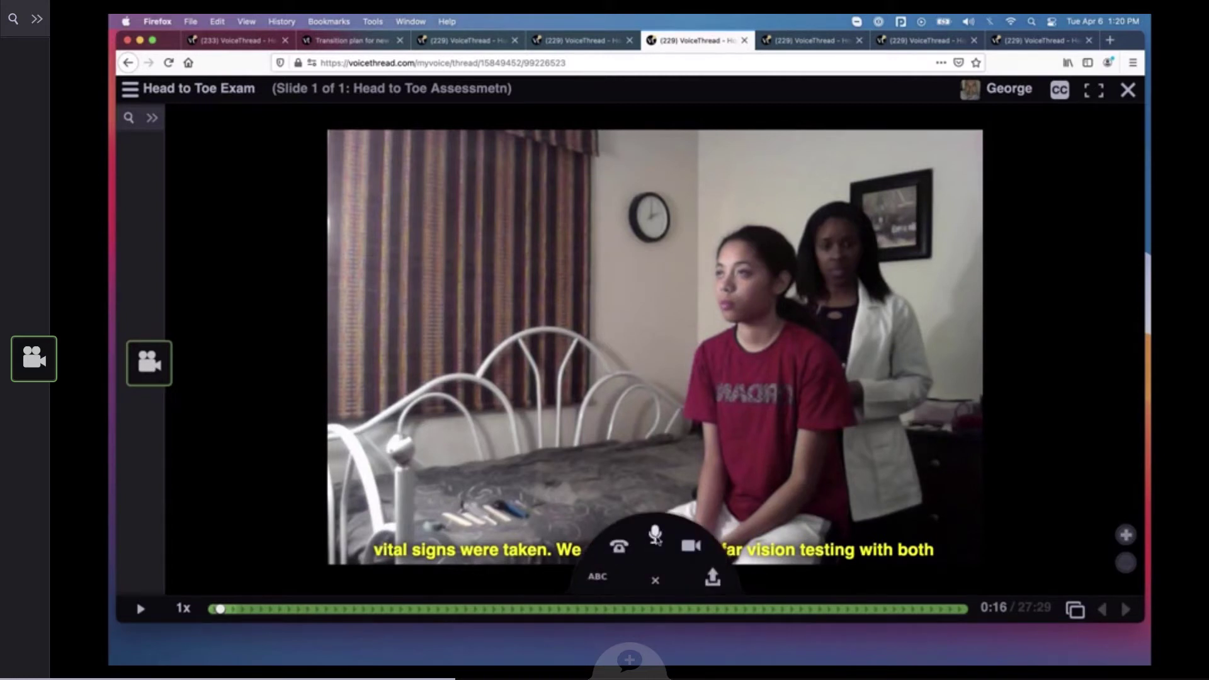
click(655, 534)
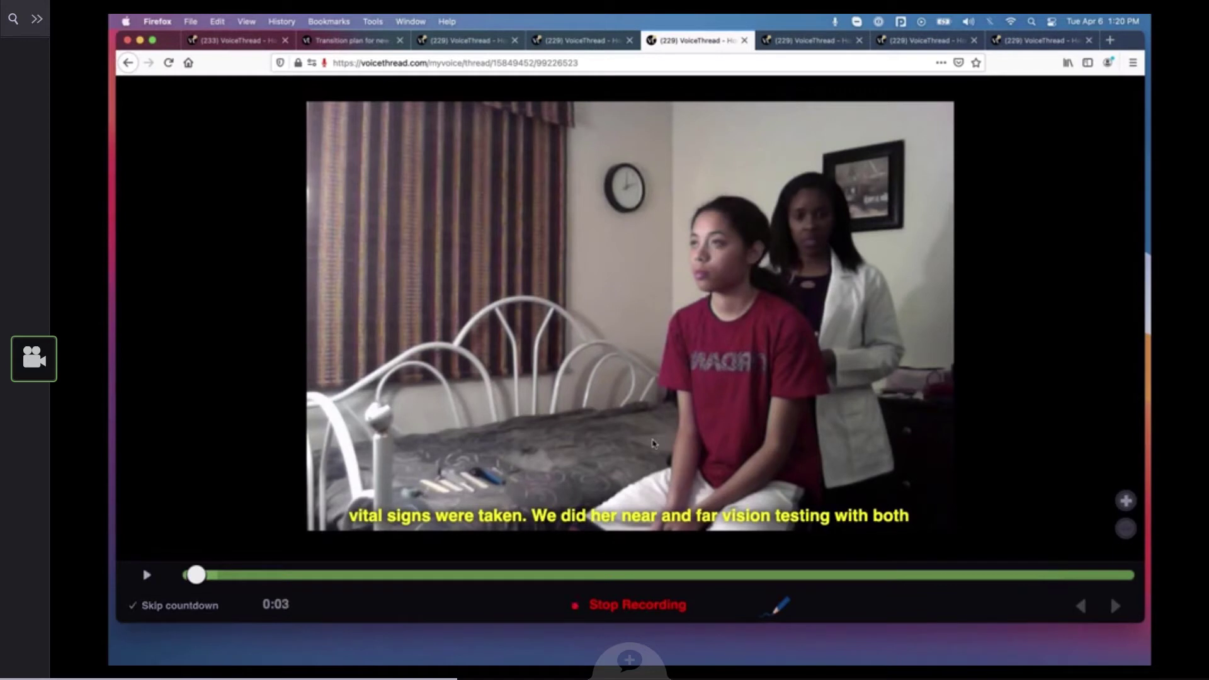
click(624, 605)
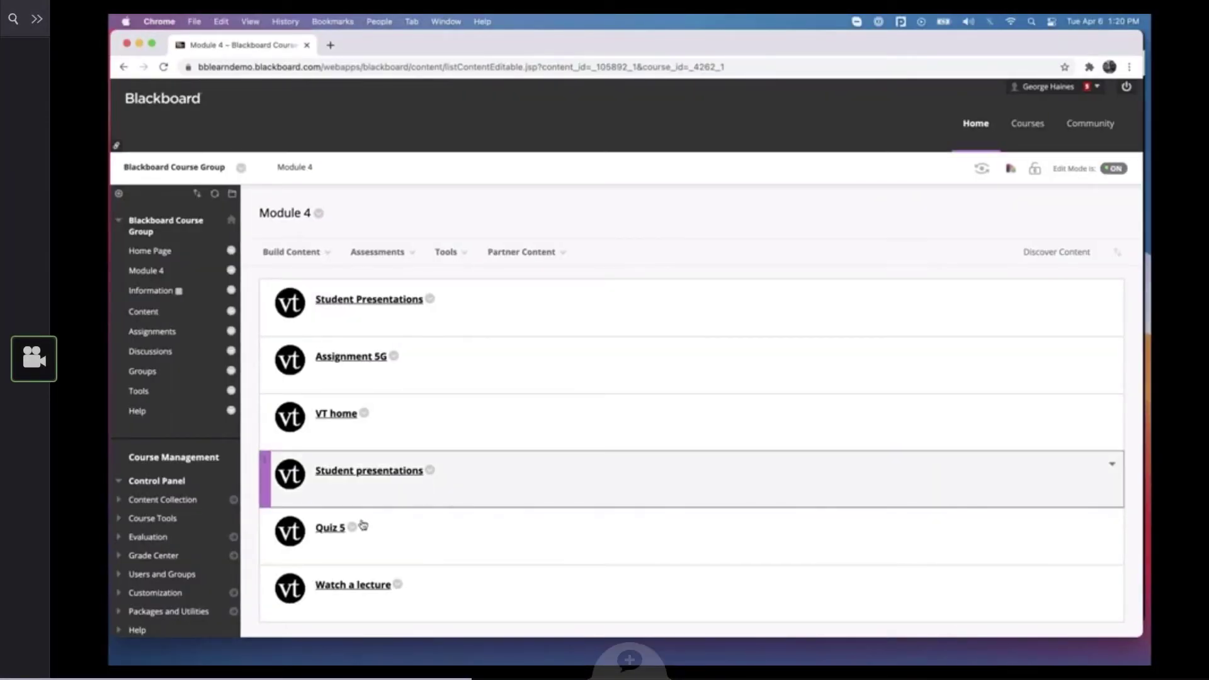
Open Quiz 5 in Blackboard's Module 4 in Chrome and set it up with Assignment Builder as a Comment activity
click(327, 529)
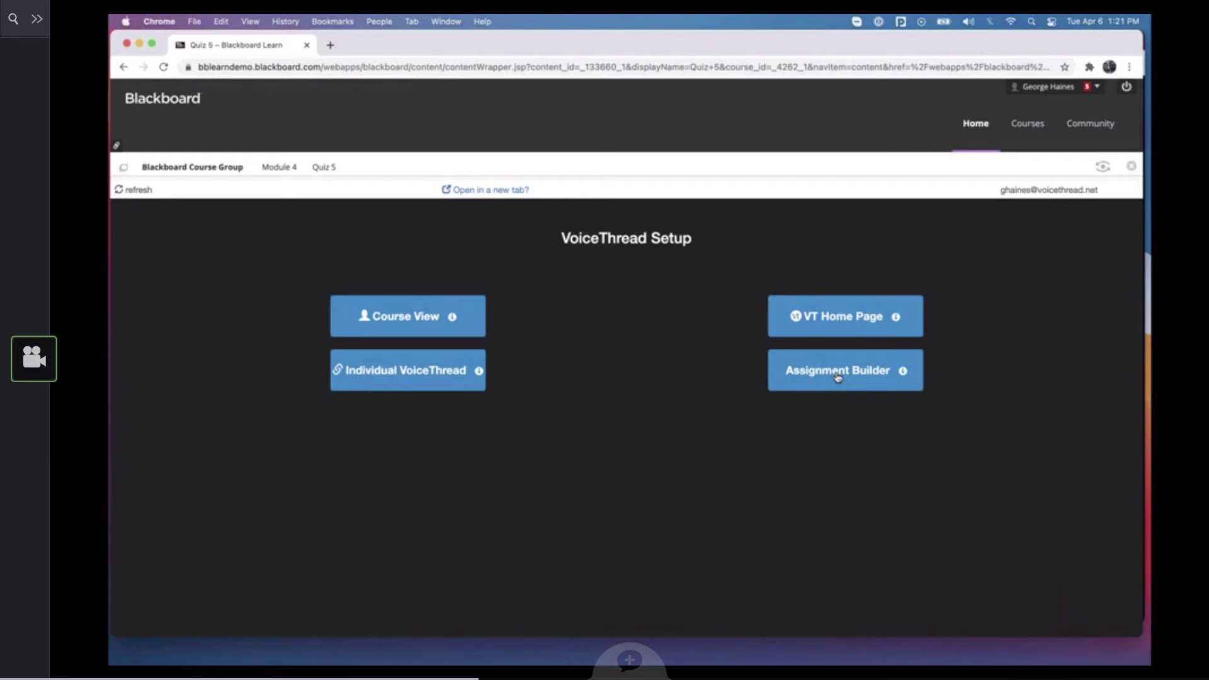
click(838, 376)
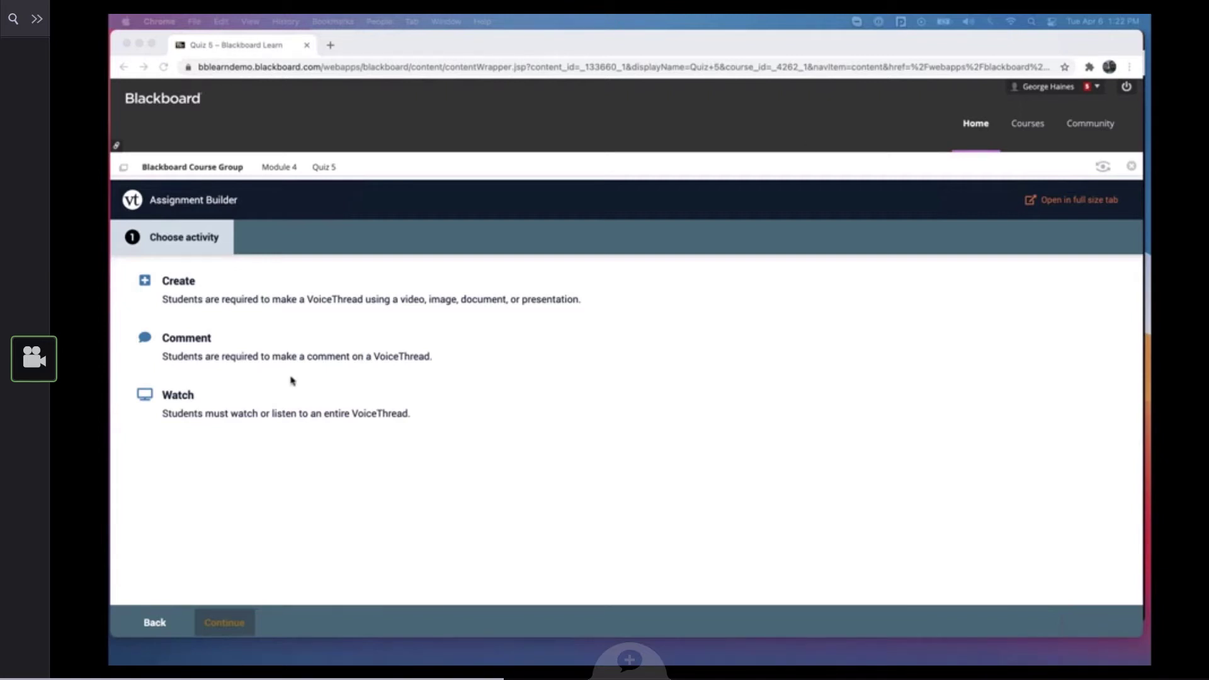
click(262, 359)
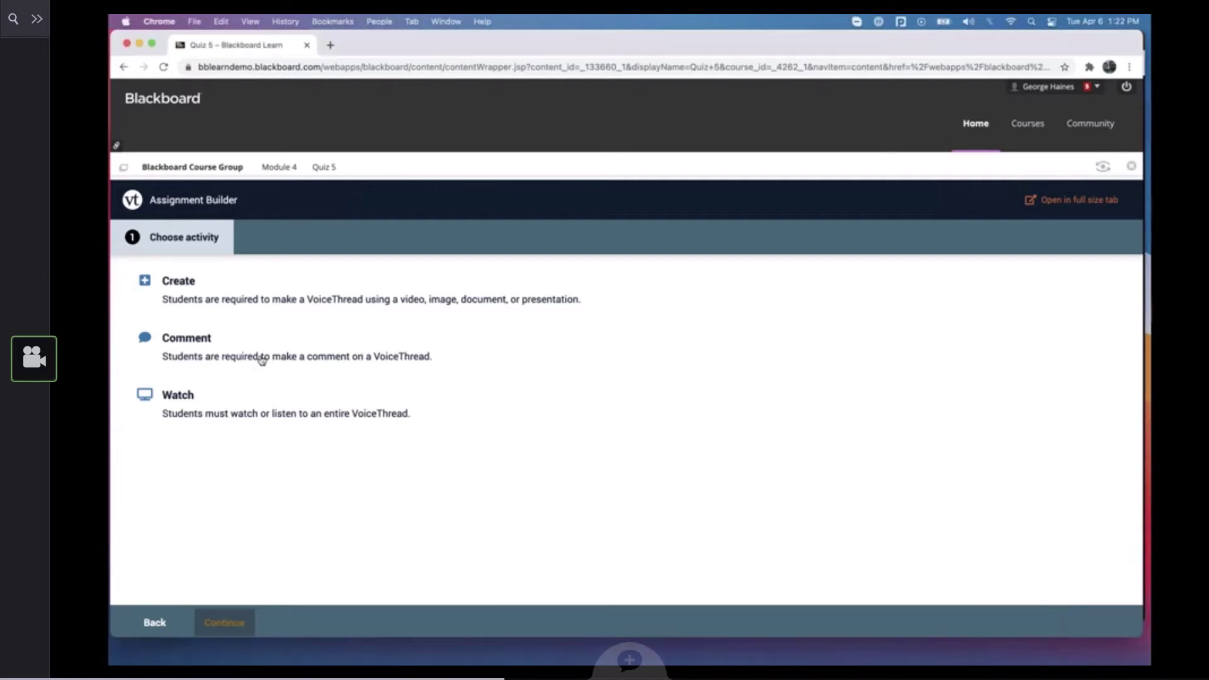
click(221, 351)
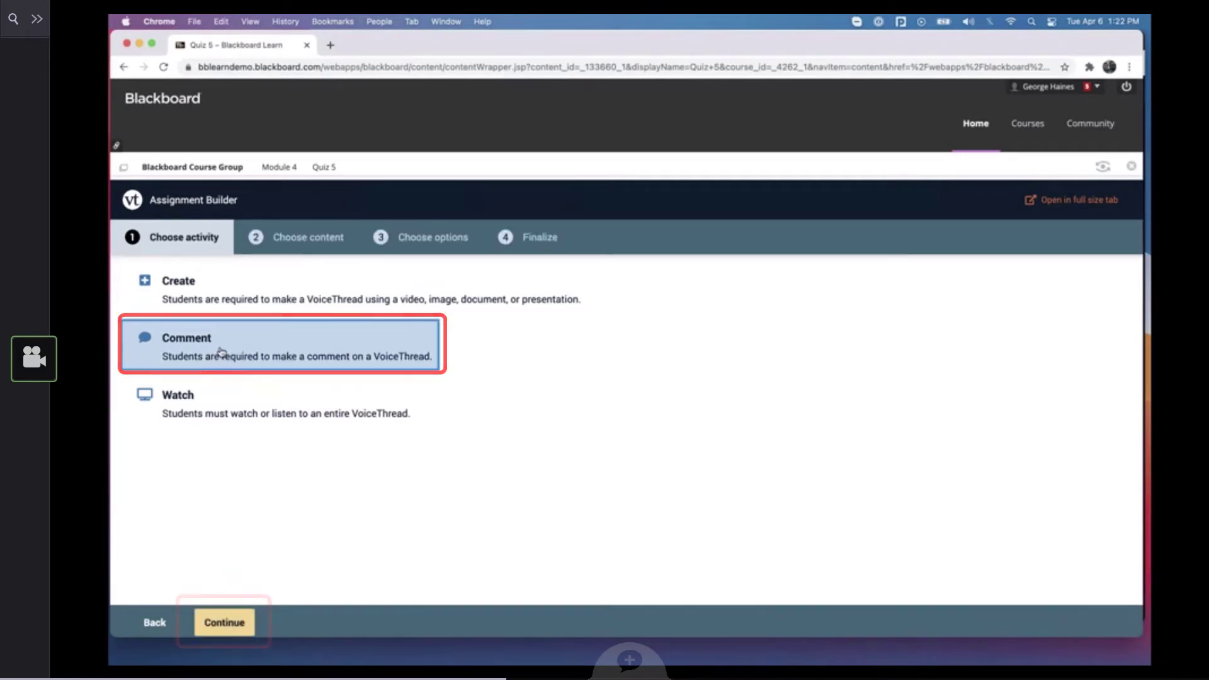
click(235, 622)
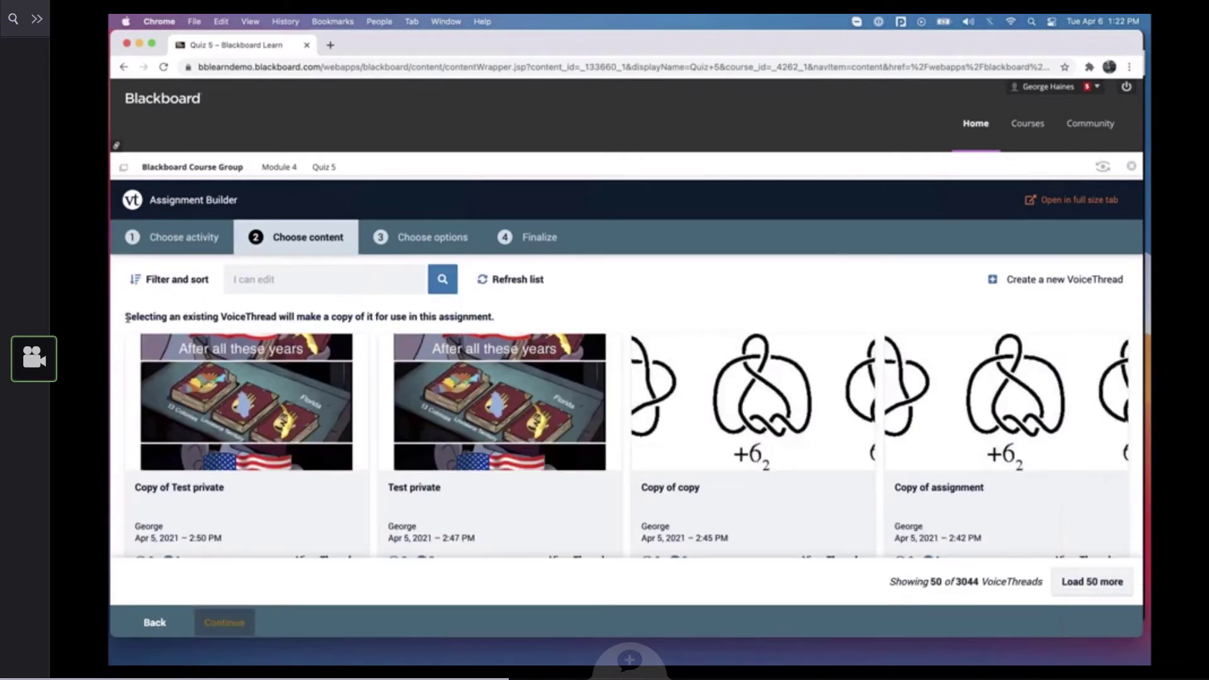
Use the "Copy of assignment" VoiceThread as the assignment content and continue to the options
drag(127, 318, 499, 318)
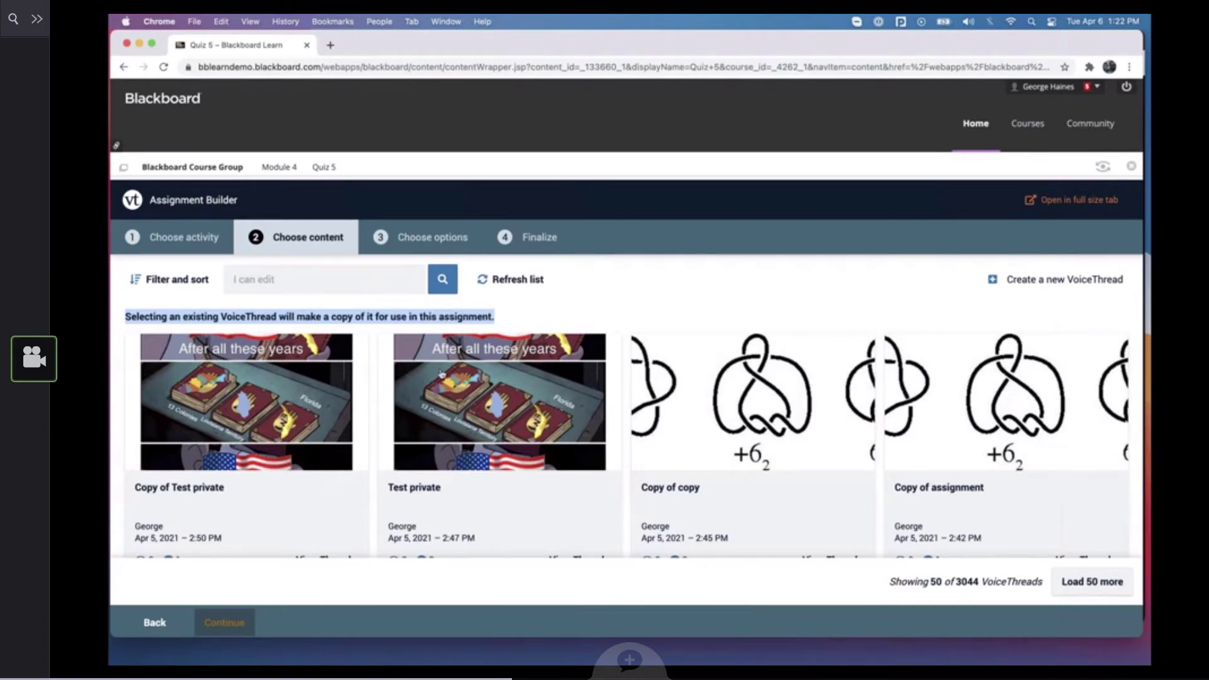
scroll(794, 379, down, 10)
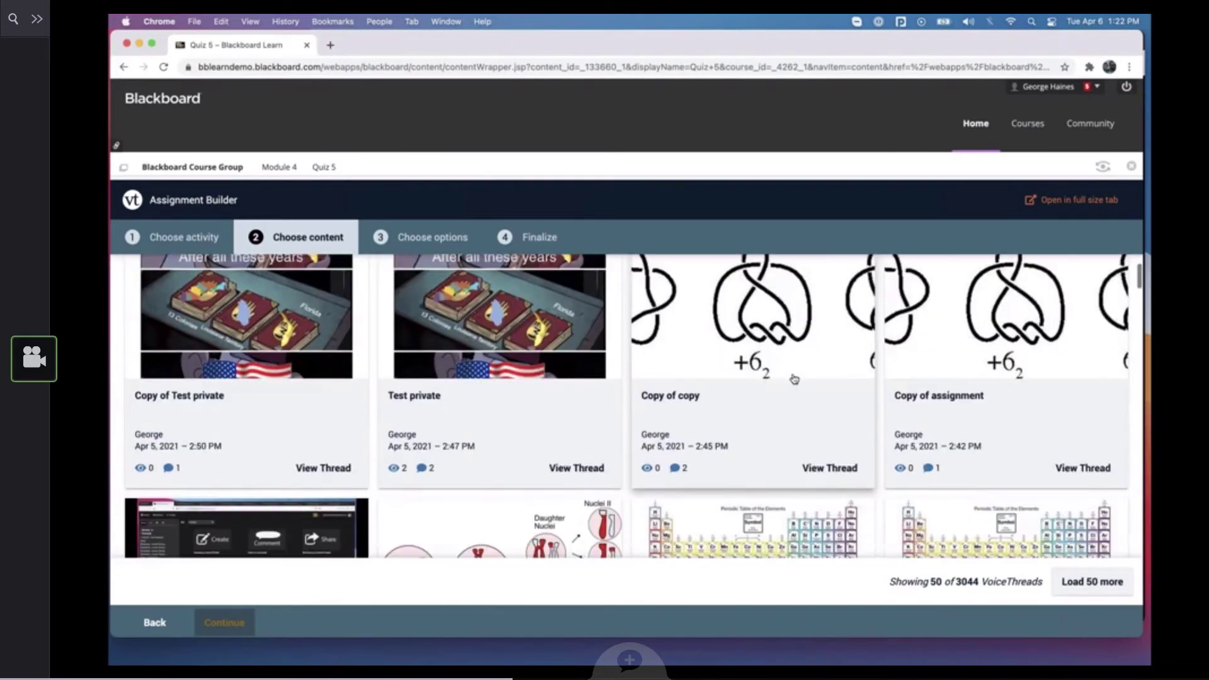
scroll(794, 379, up, 10)
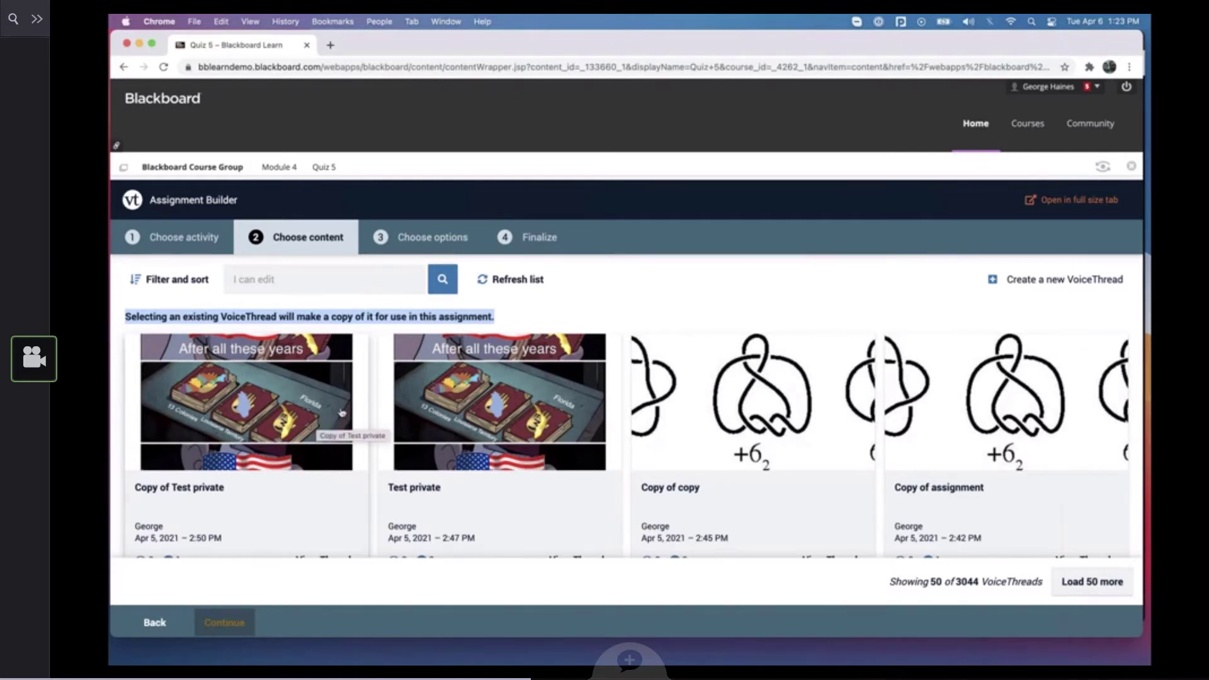
click(991, 385)
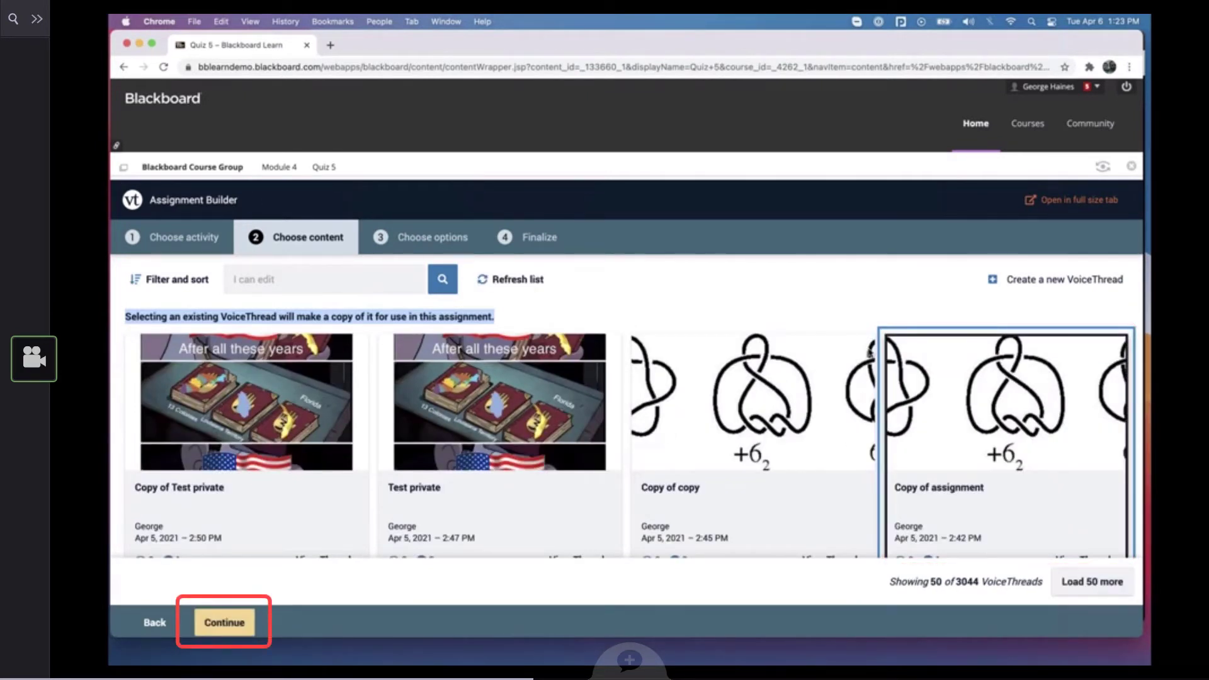
click(230, 623)
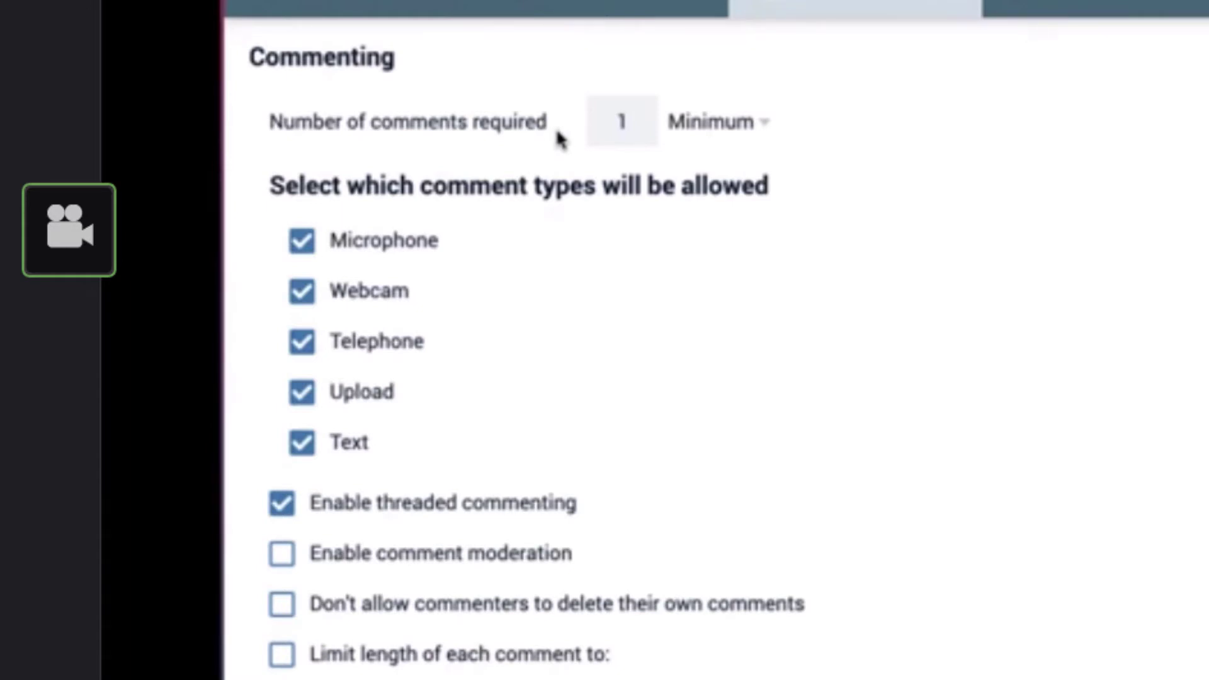
Require a minimum of 3 comments from each student
click(626, 122)
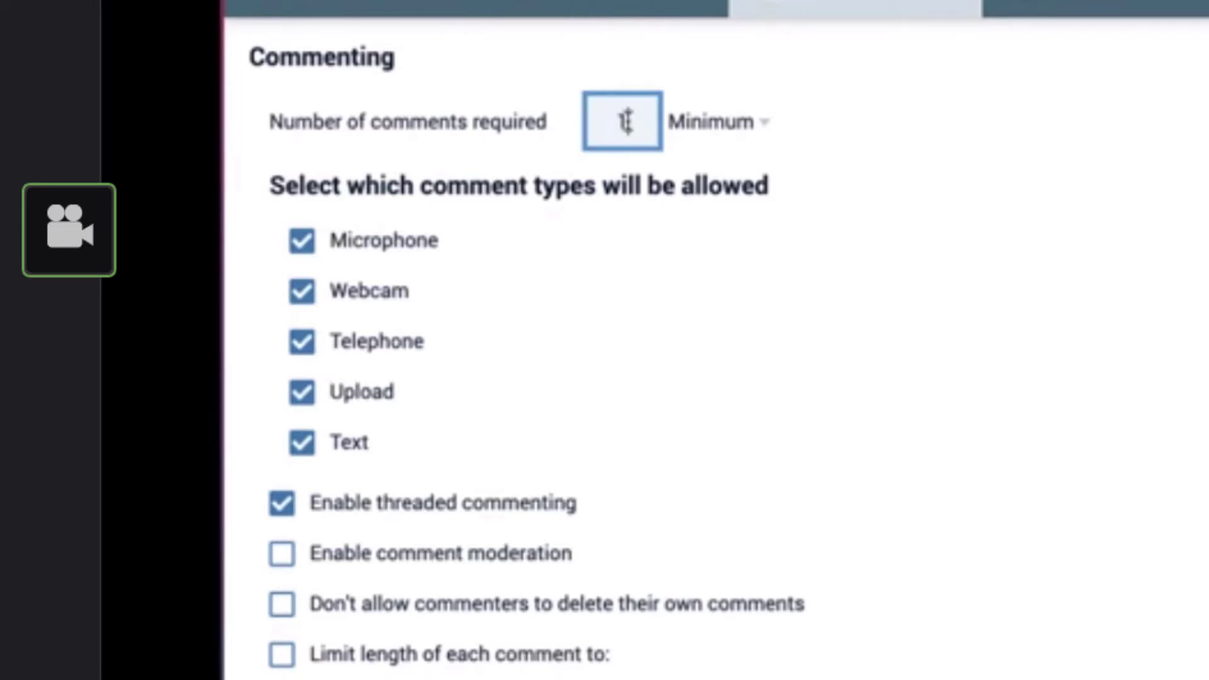
key(BackSpace)
text(3)
key(Tab)
click(716, 131)
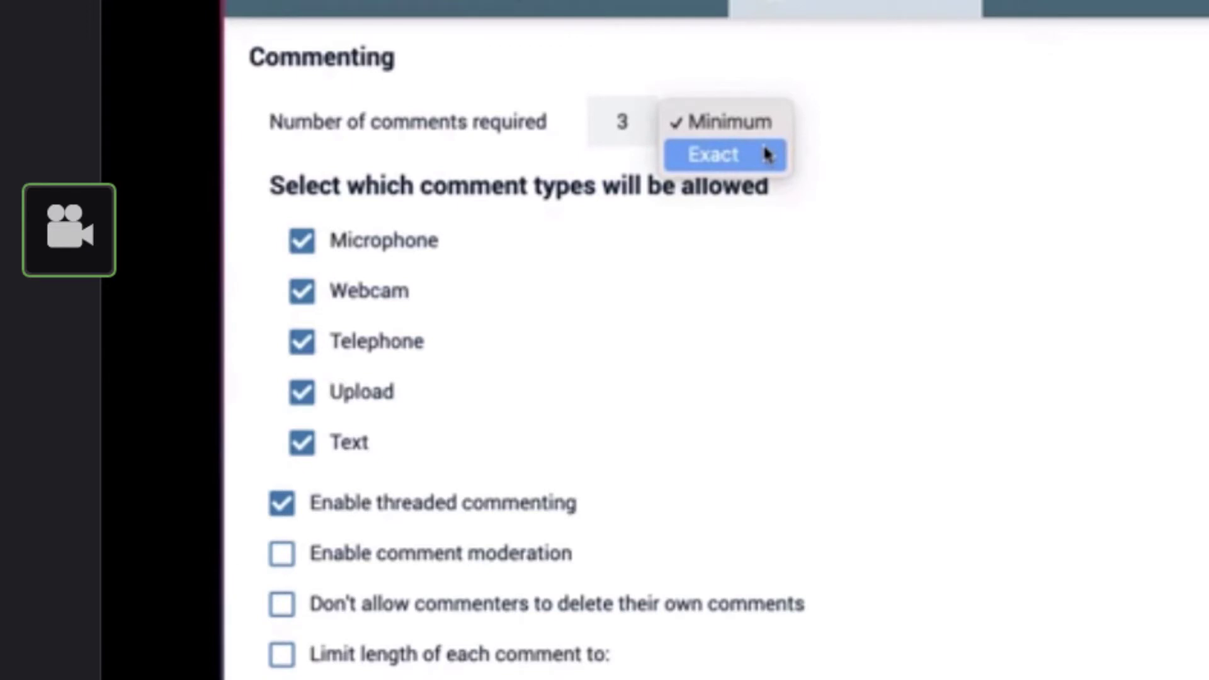
click(834, 134)
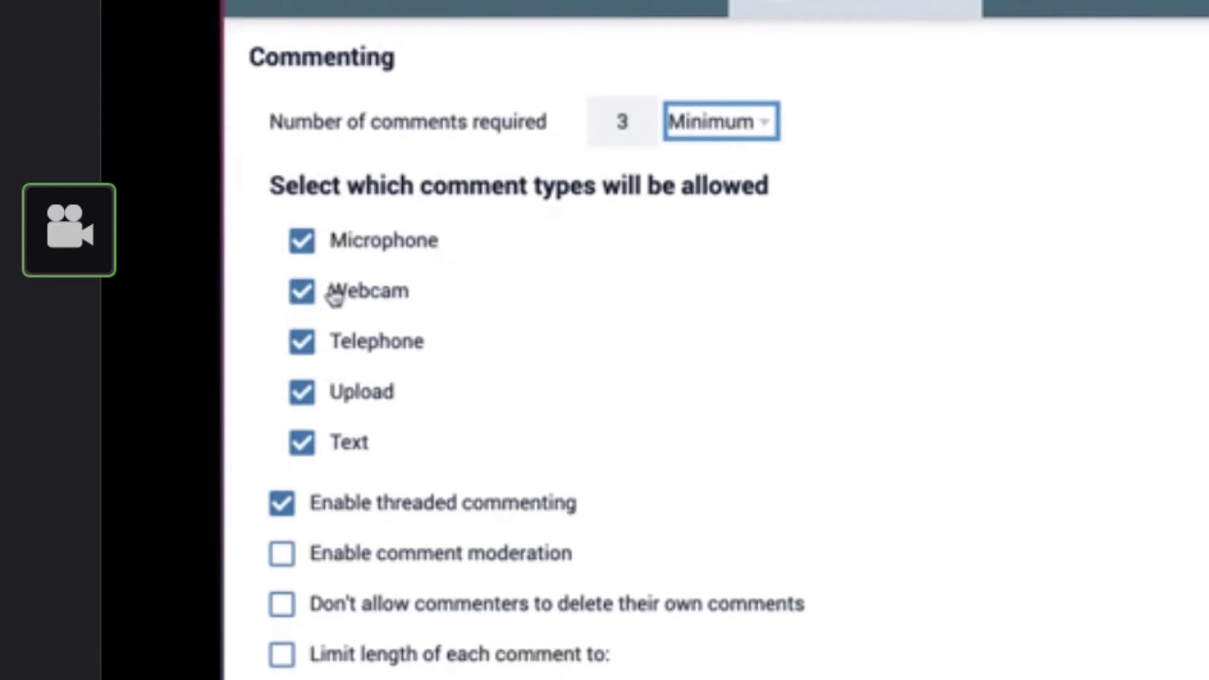
Disallow Telephone, Upload, Text and Microphone comments so that only Webcam comments are permitted
click(302, 341)
click(301, 391)
click(304, 443)
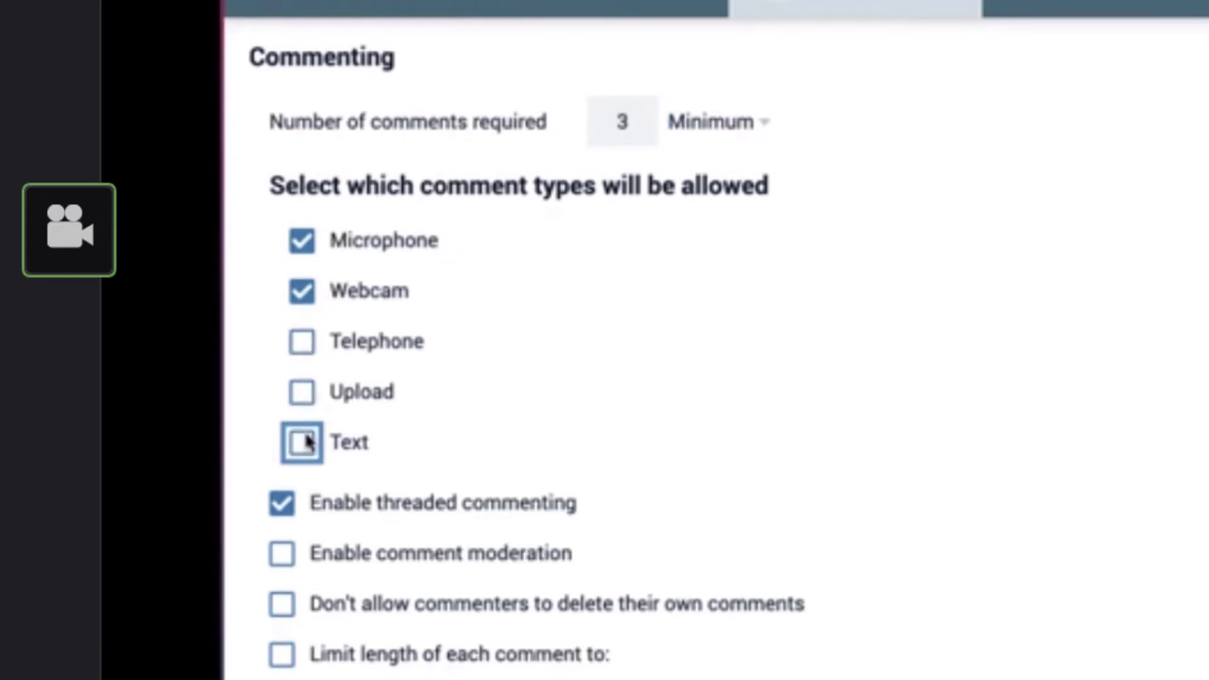
click(303, 239)
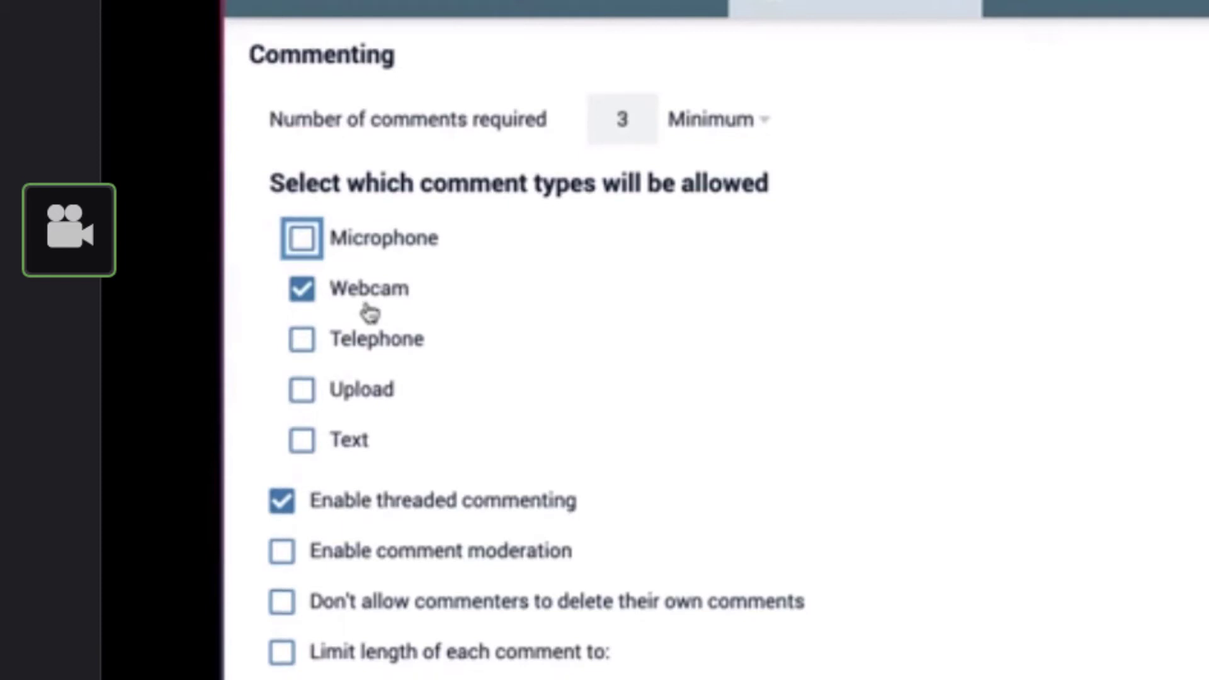
Change the requirement to exactly 5 comments and allow Microphone comments
scroll(369, 313, down, 2)
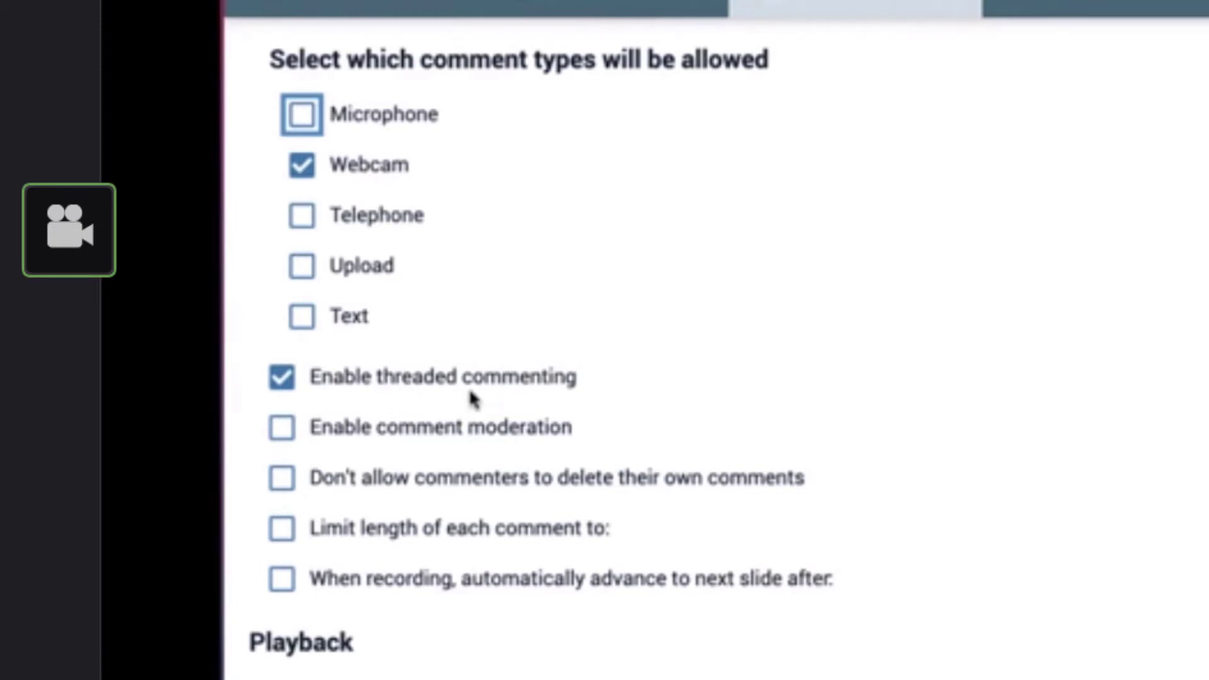
scroll(472, 398, down, 5)
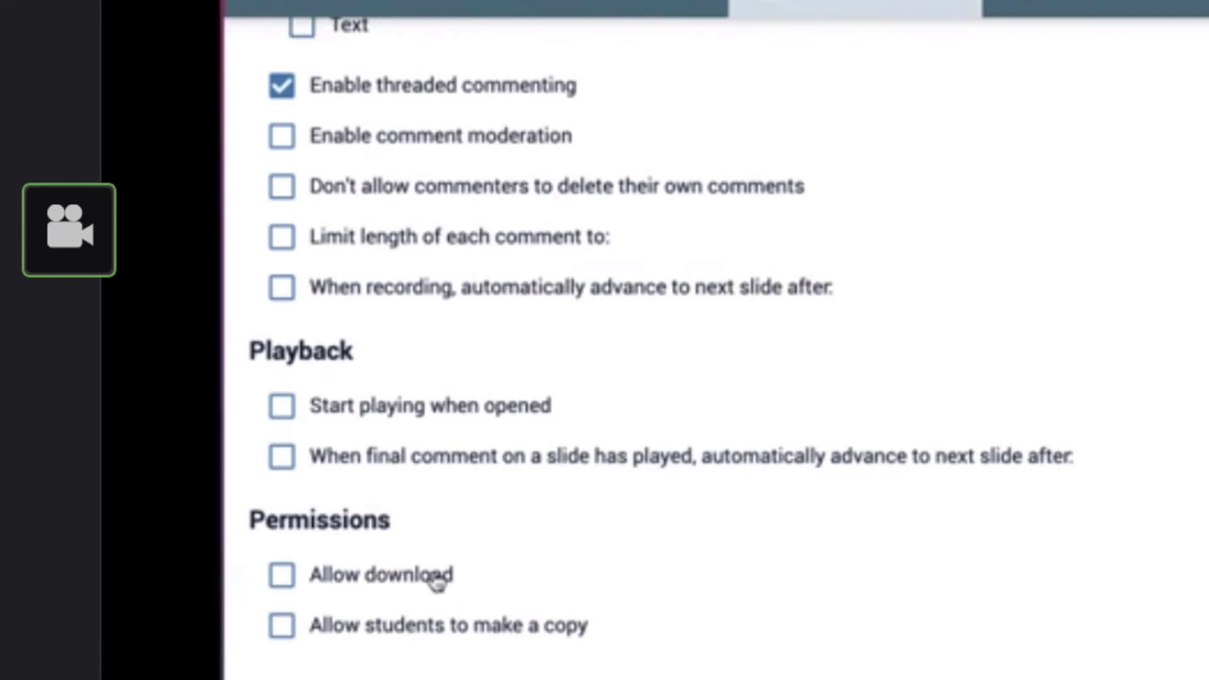
scroll(438, 583, up, 7)
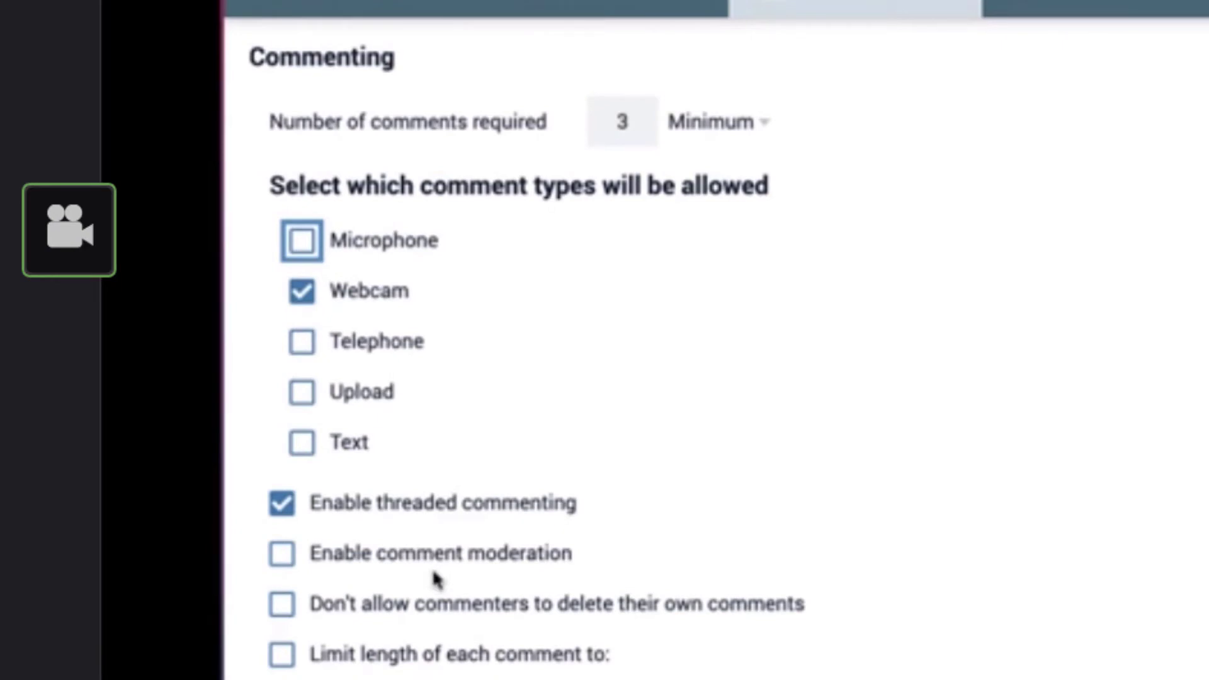
click(636, 121)
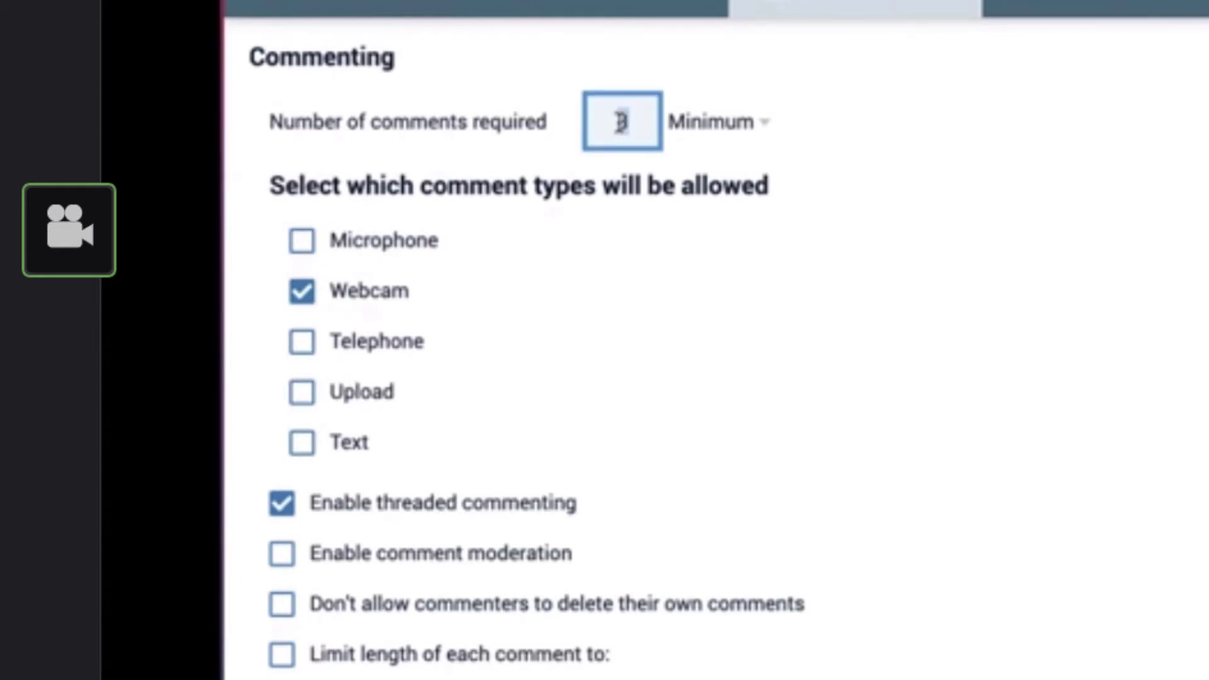
double_click(621, 122)
text(5)
click(743, 122)
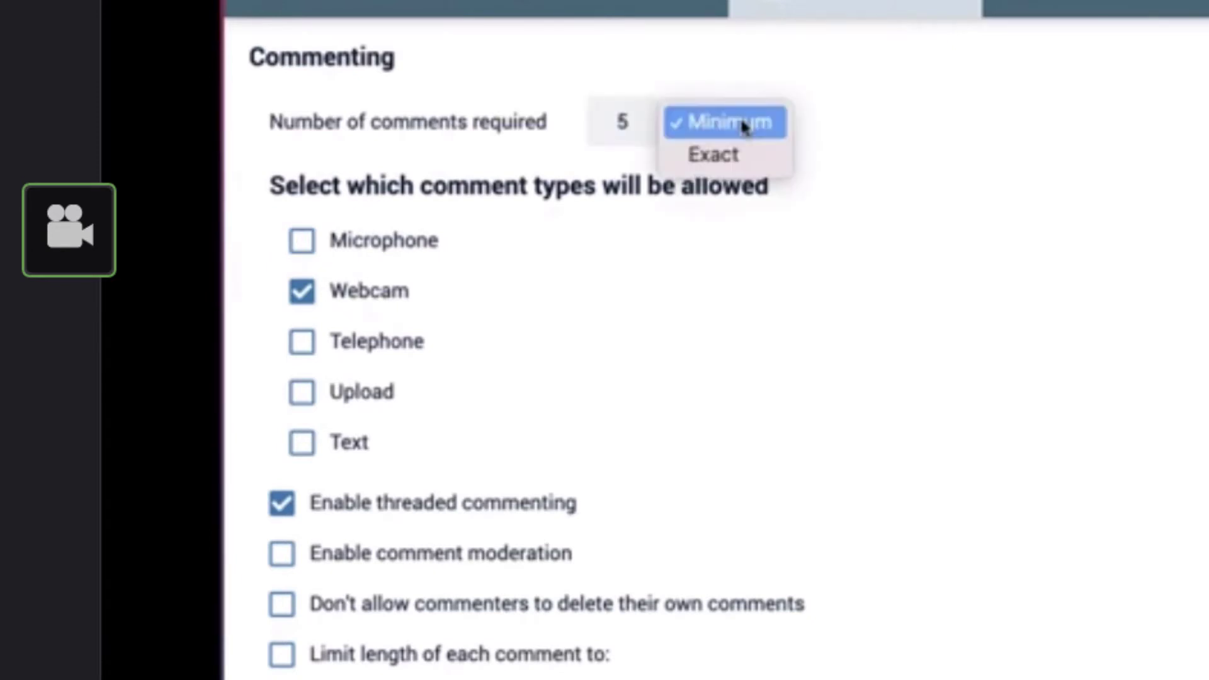
click(741, 157)
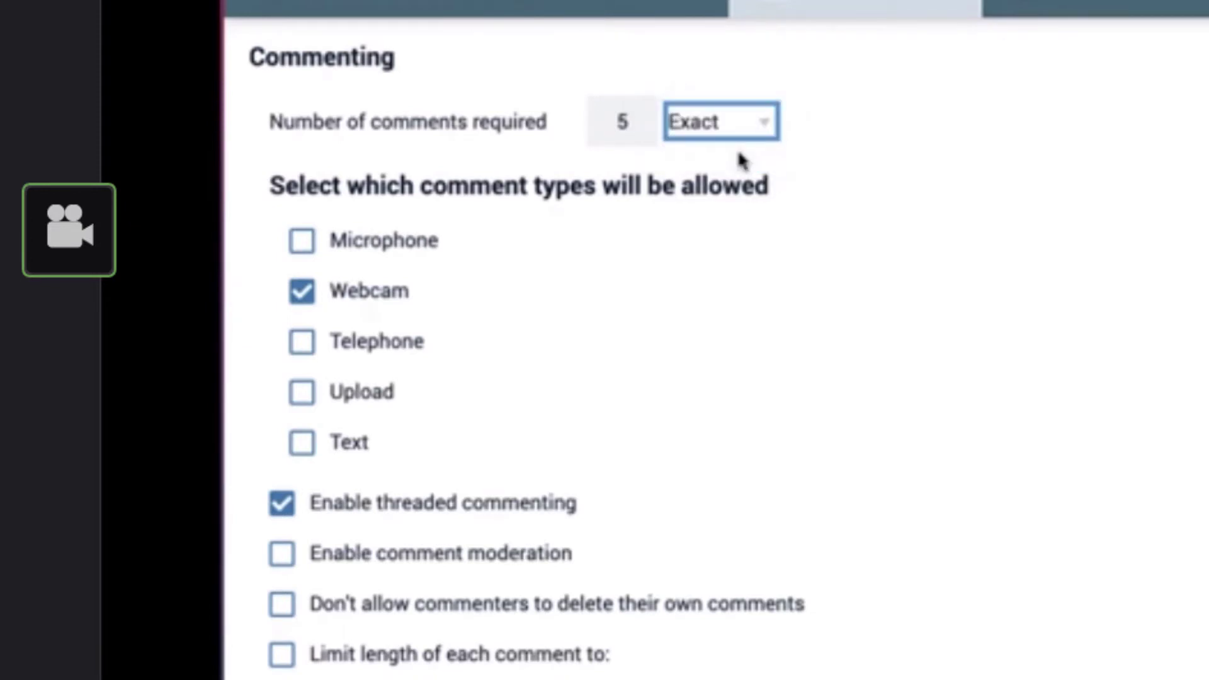
click(374, 246)
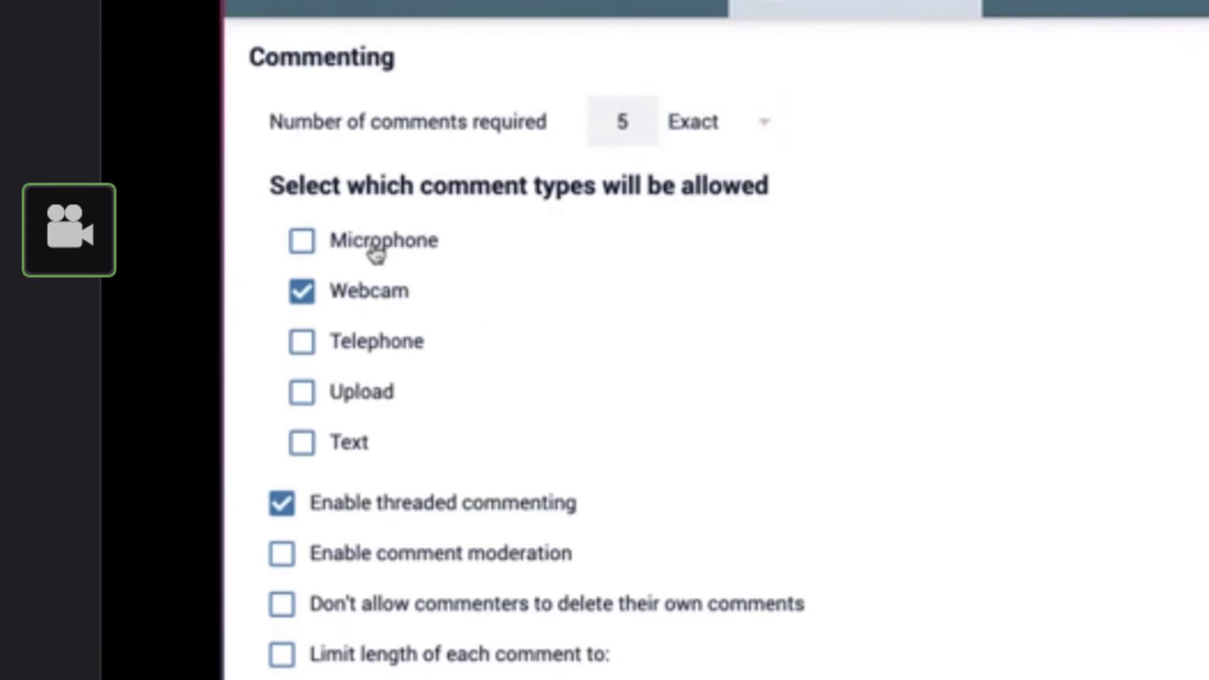
click(376, 252)
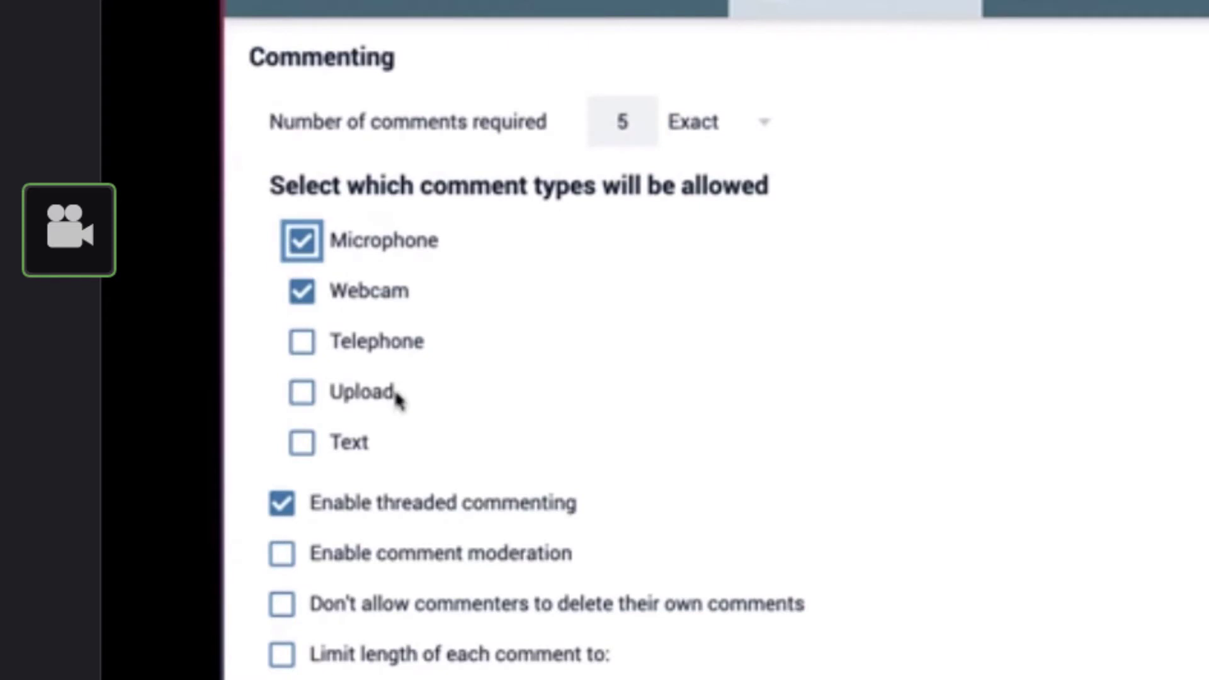
Enable comment moderation, disable threaded commenting and prevent commenters from deleting their own comments
click(330, 565)
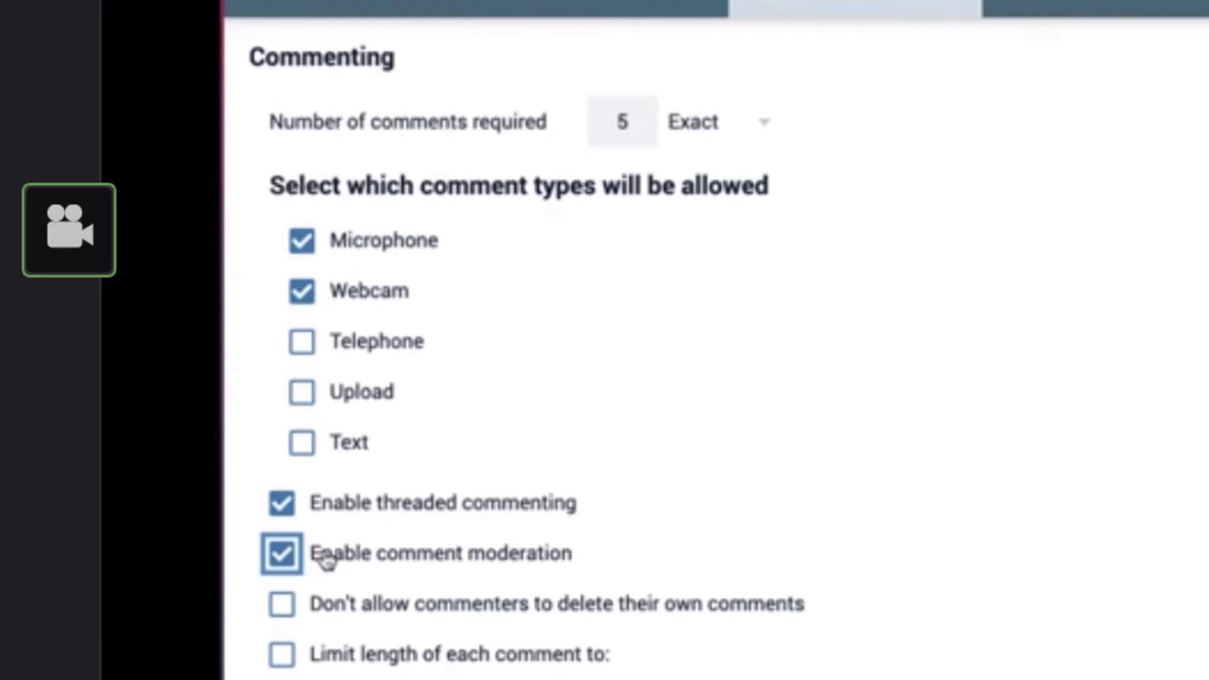
click(283, 514)
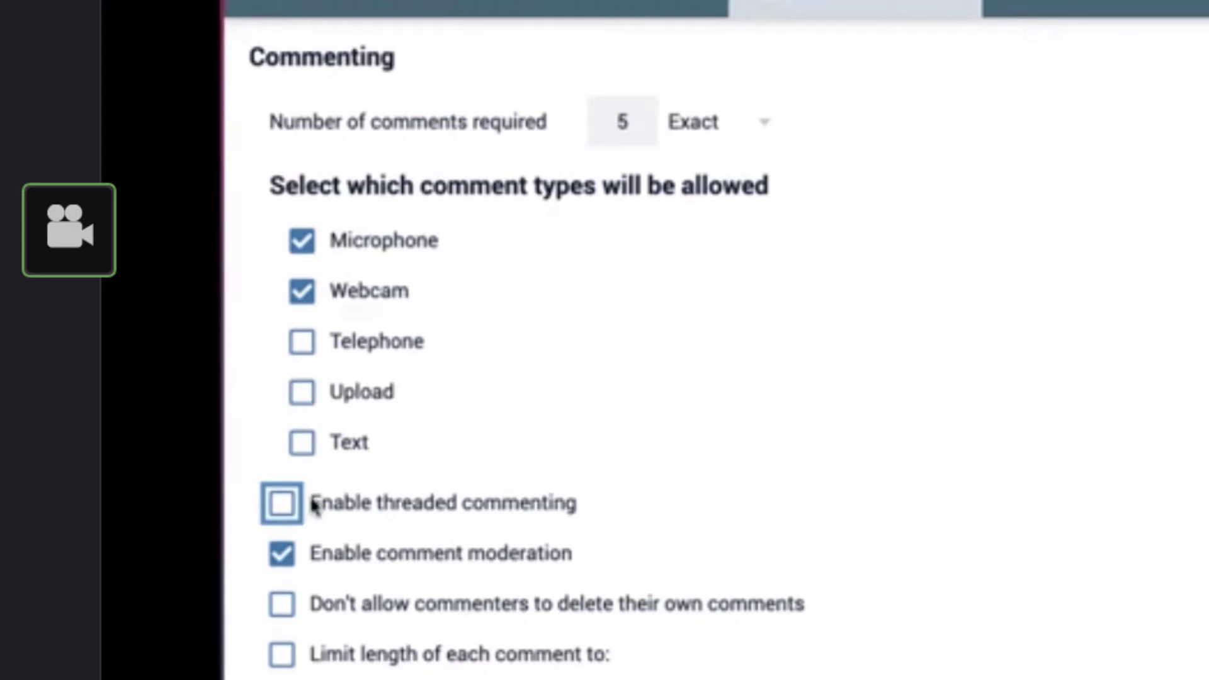
scroll(564, 464, down, 2)
scroll(370, 387, down, 2)
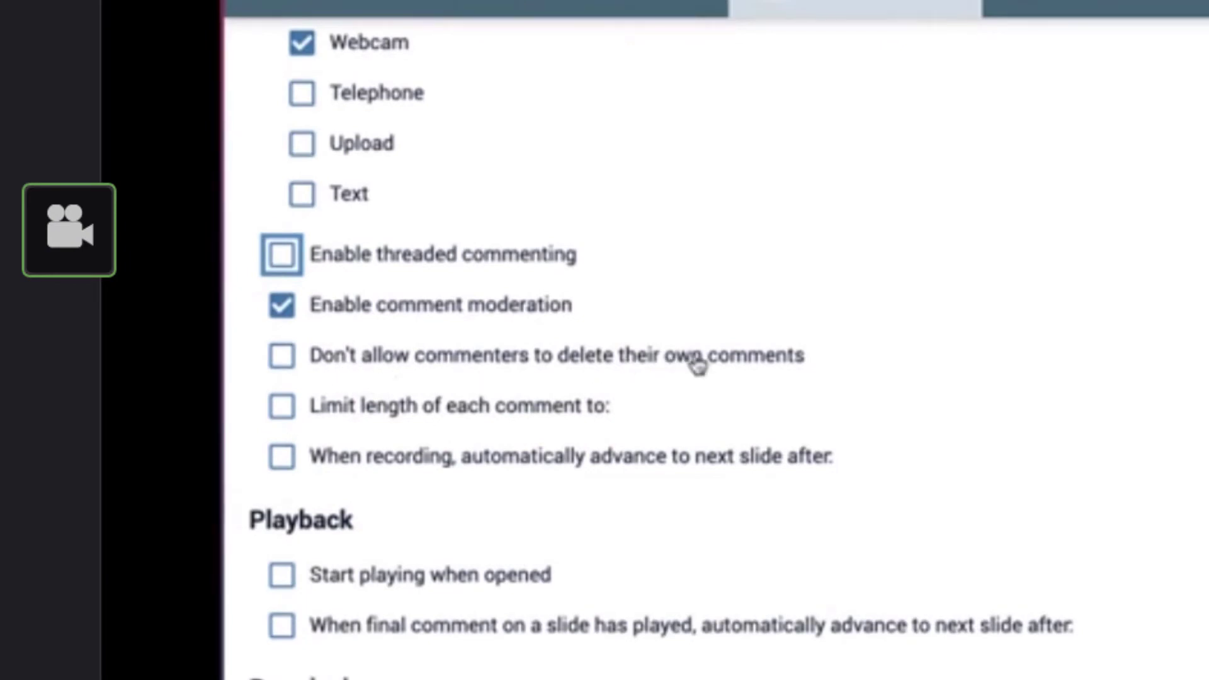
click(284, 356)
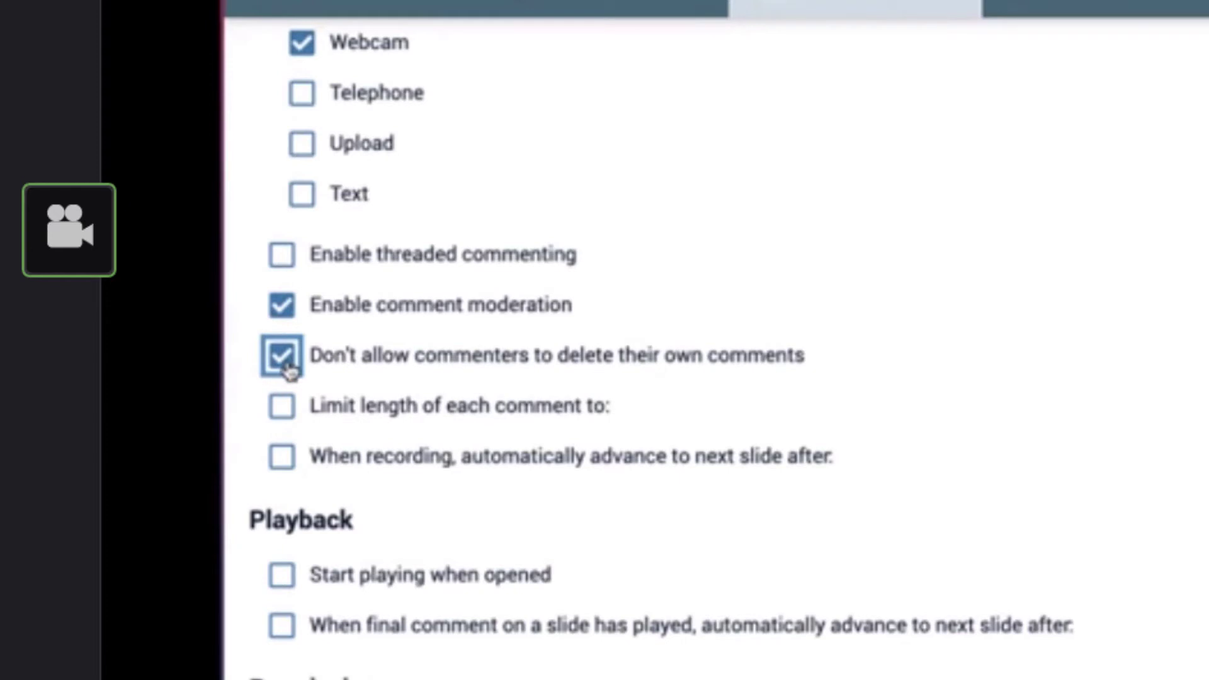
Limit the length of each comment to 2 minutes
click(282, 408)
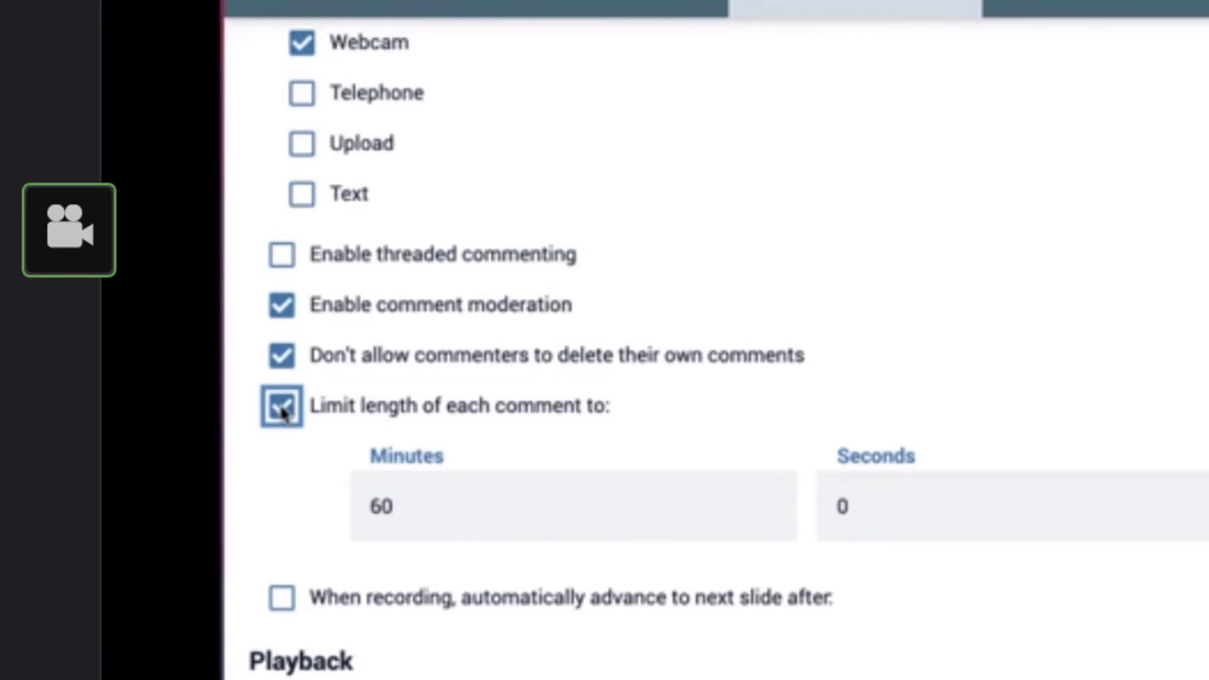
click(401, 511)
drag(400, 512, 357, 517)
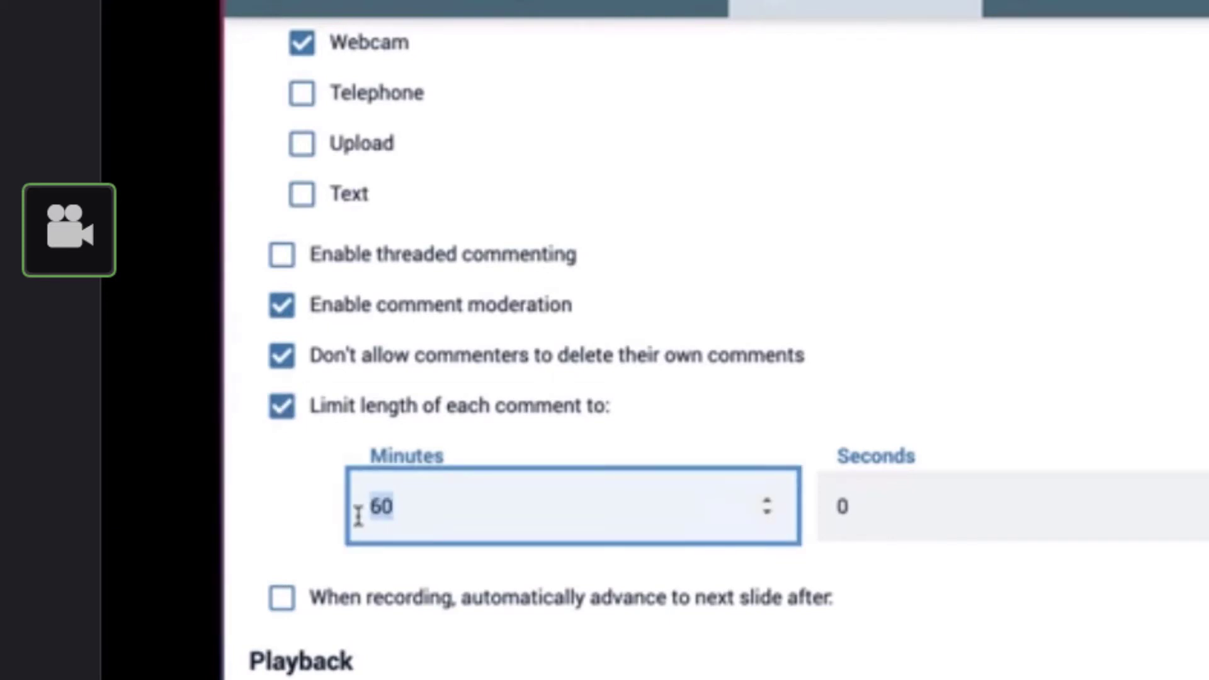
text(2)
Enable starting playback when opened and automatic advance to the next slide 4 seconds after a slide's final comment
scroll(514, 428, down, 3)
scroll(513, 428, down, 5)
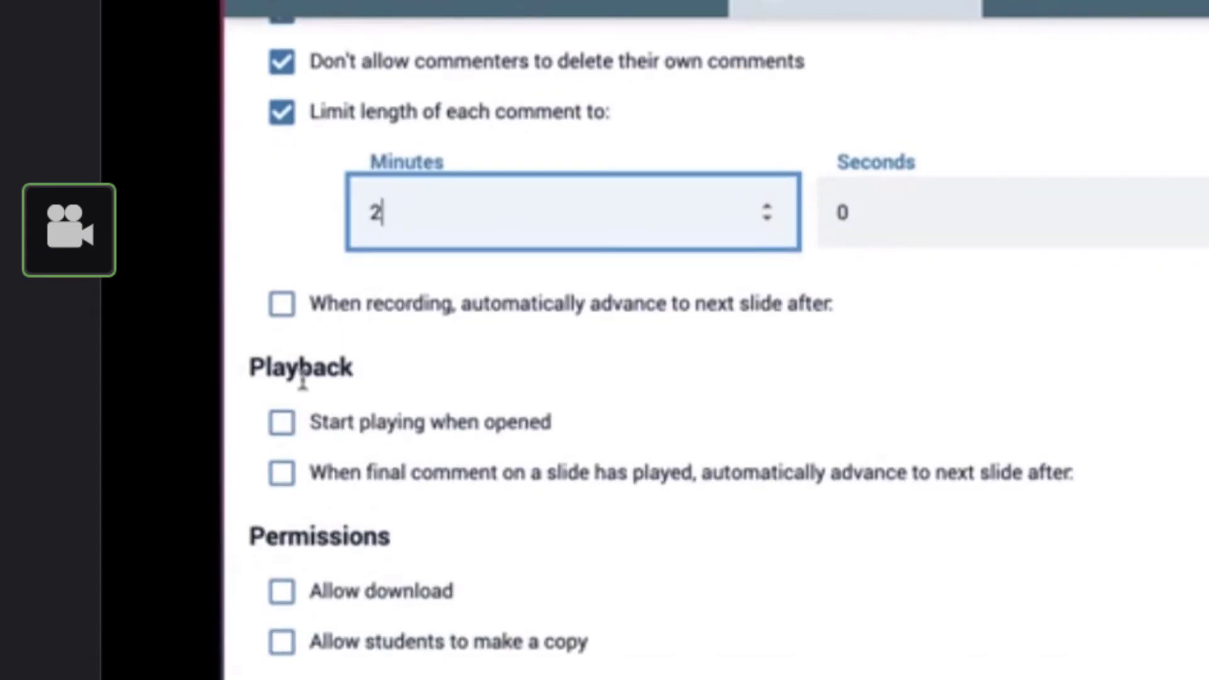
click(345, 427)
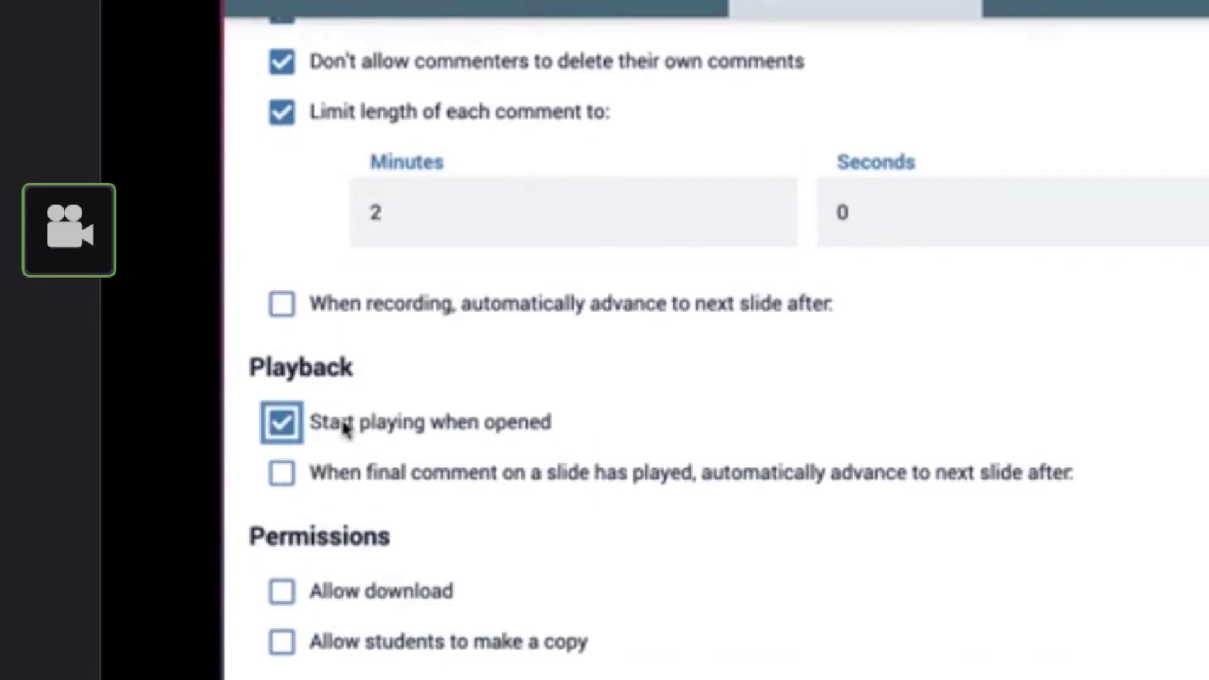
click(339, 482)
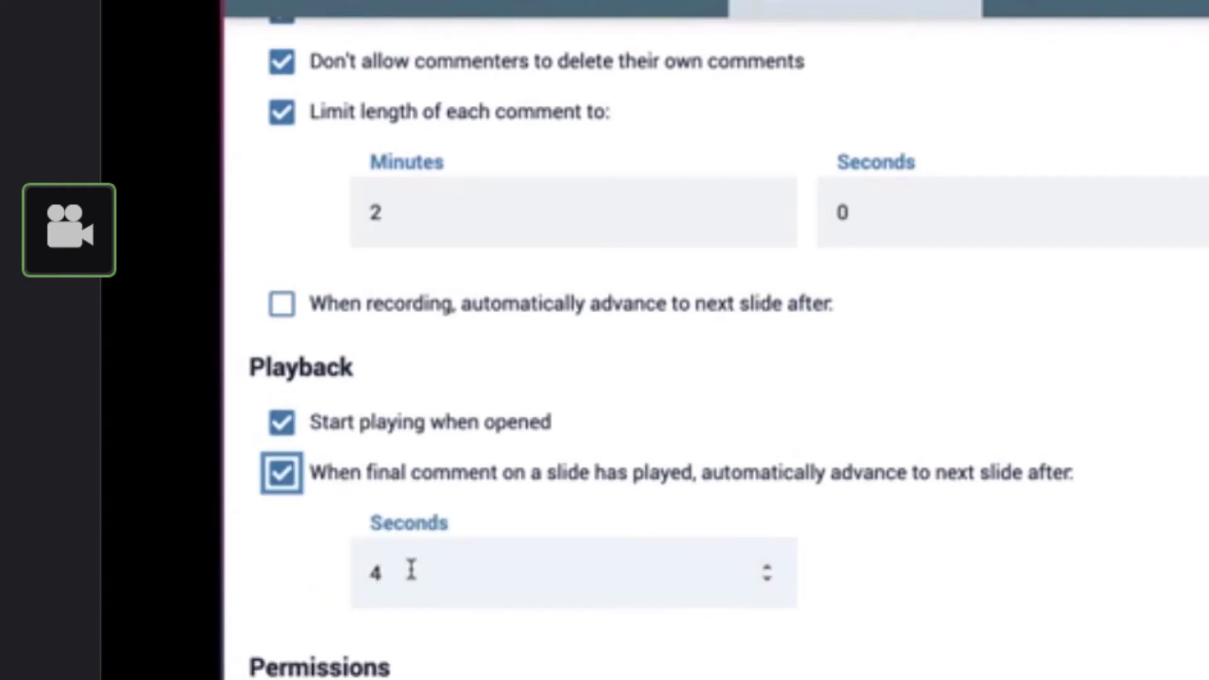
Allow download under the permissions and continue to the Finalize stage
scroll(731, 472, down, 3)
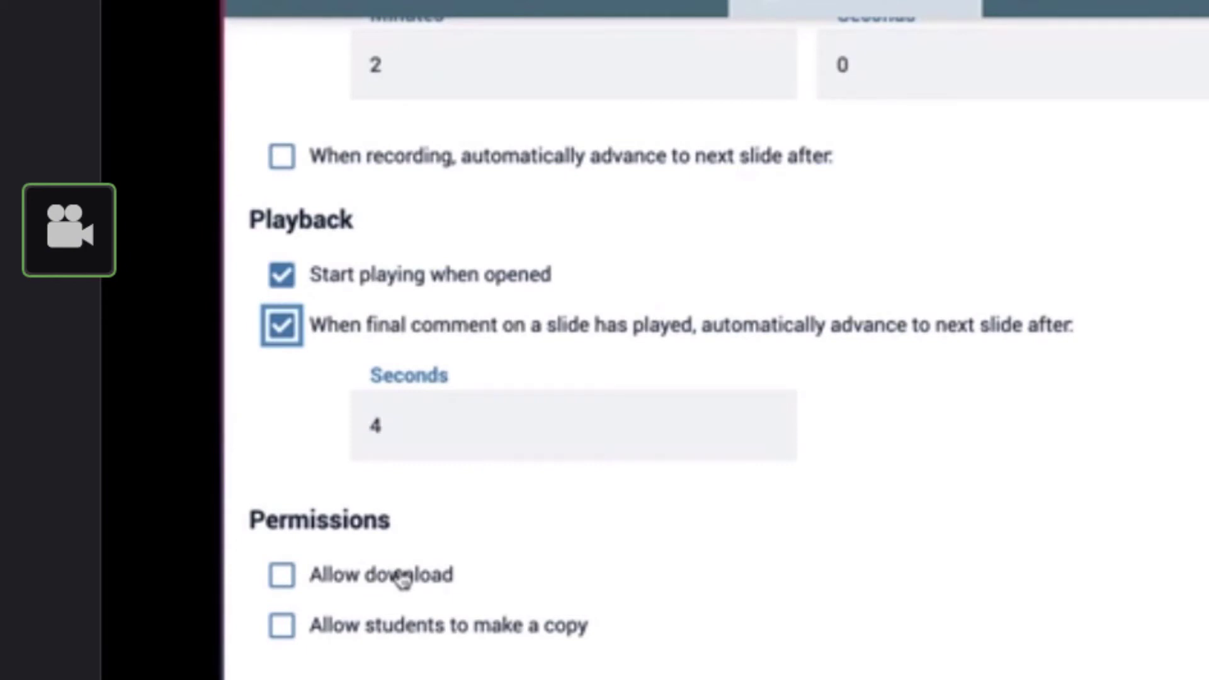
click(280, 578)
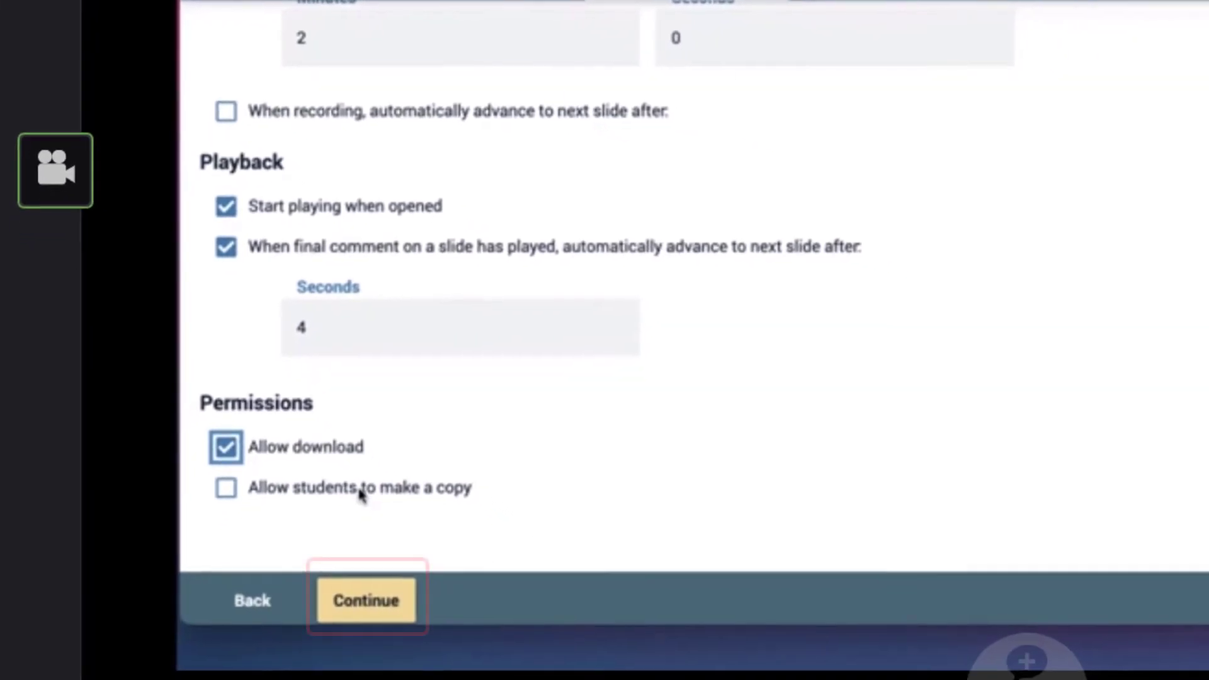
click(380, 612)
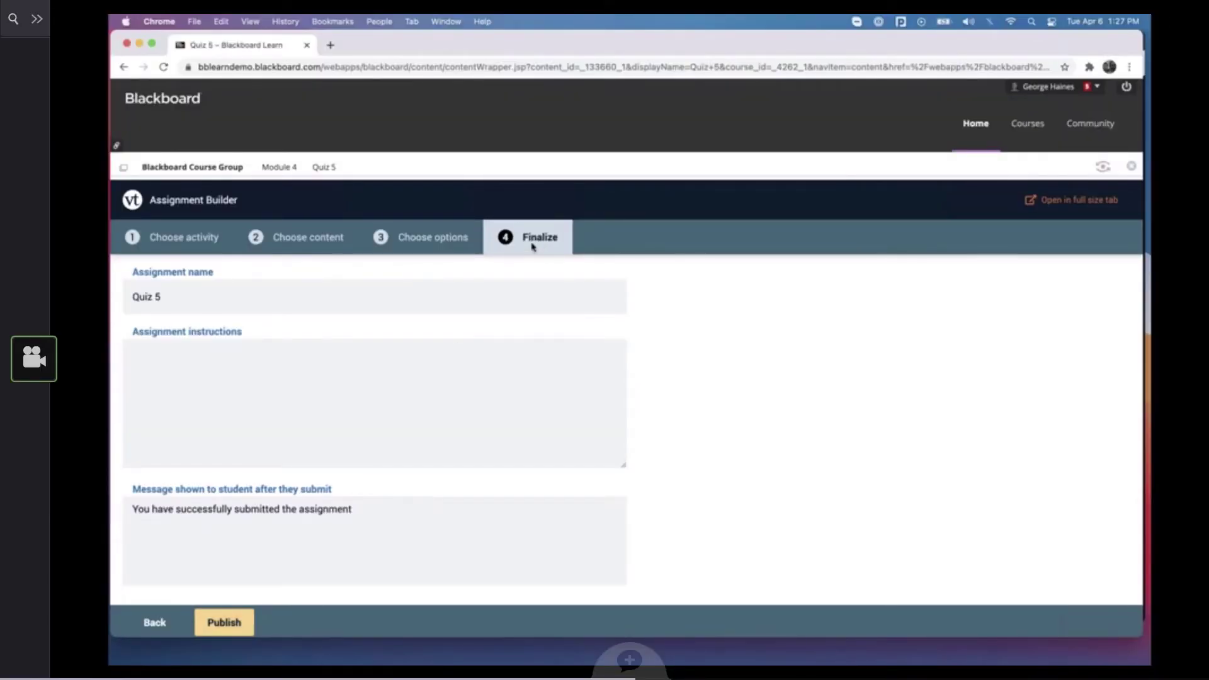
Keep the assignment name Quiz 5 and enter "Instructions..." as the assignment instructions
click(189, 297)
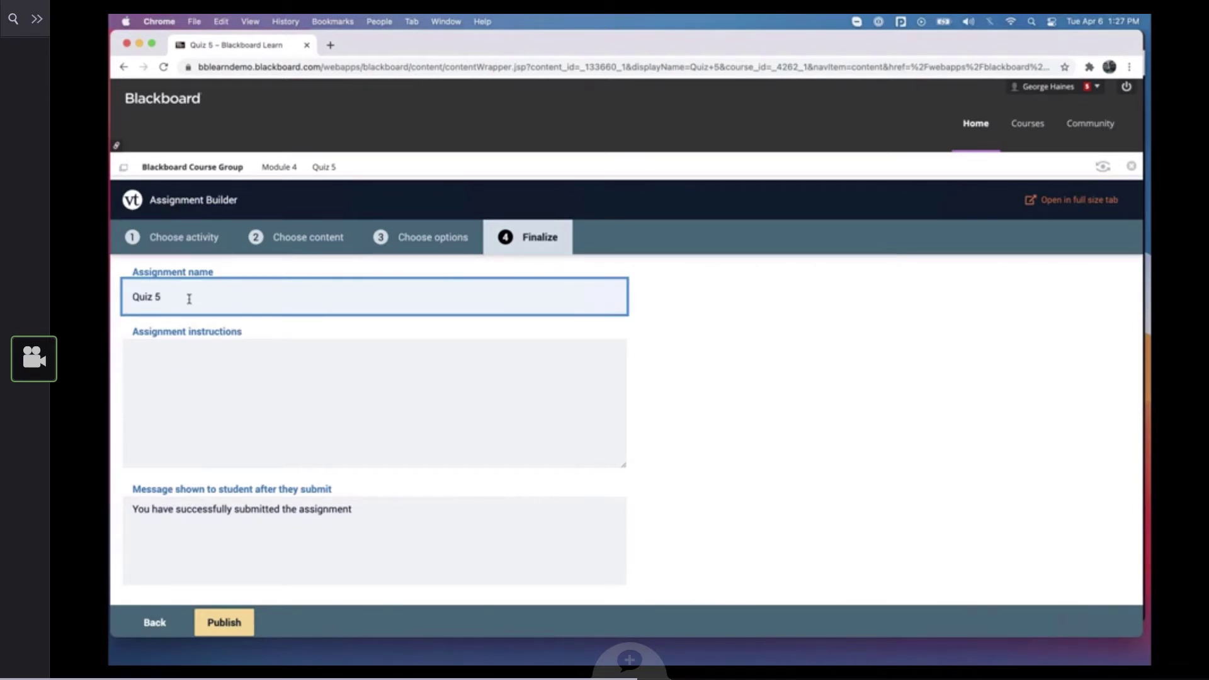
click(179, 368)
text(In)
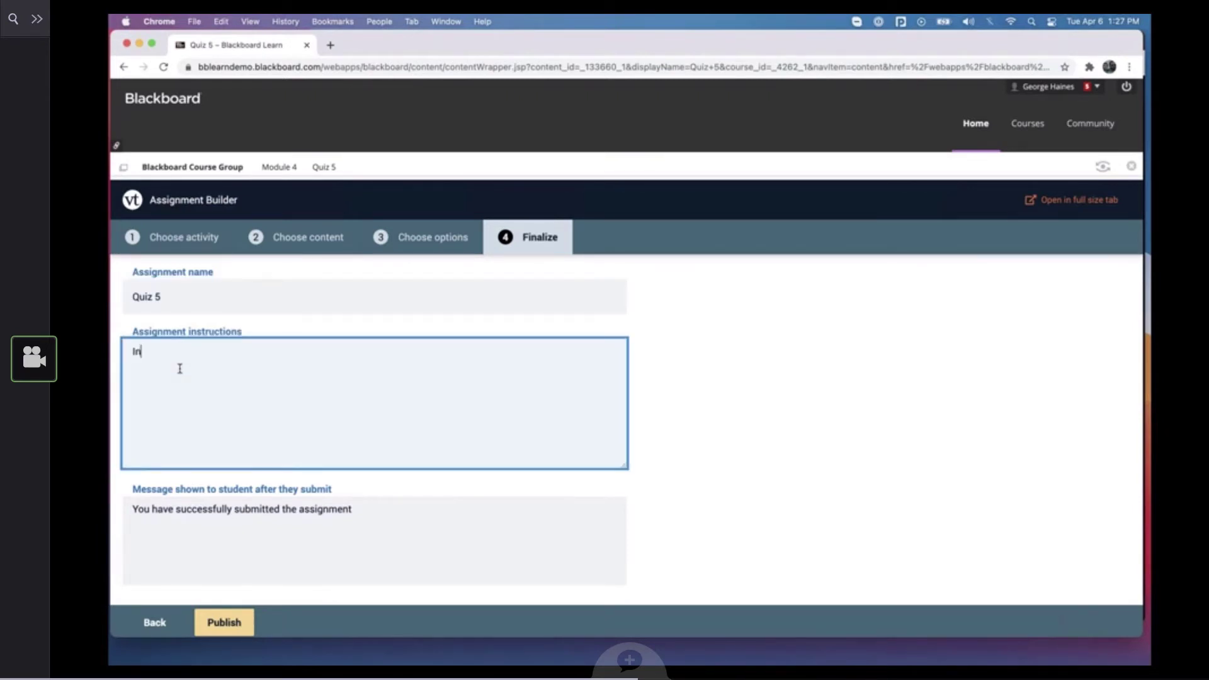
text(structions...)
Replace the message shown to students after they submit with "Success!!!"
scroll(246, 367, down, 5)
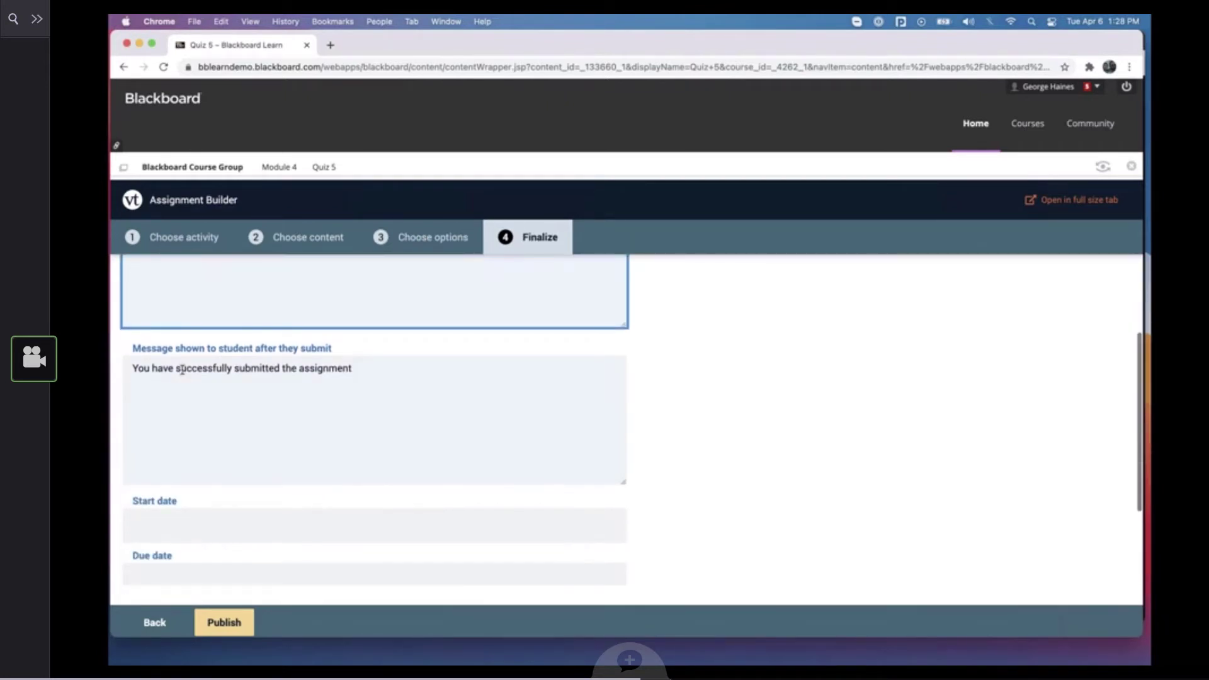
drag(354, 368, 132, 366)
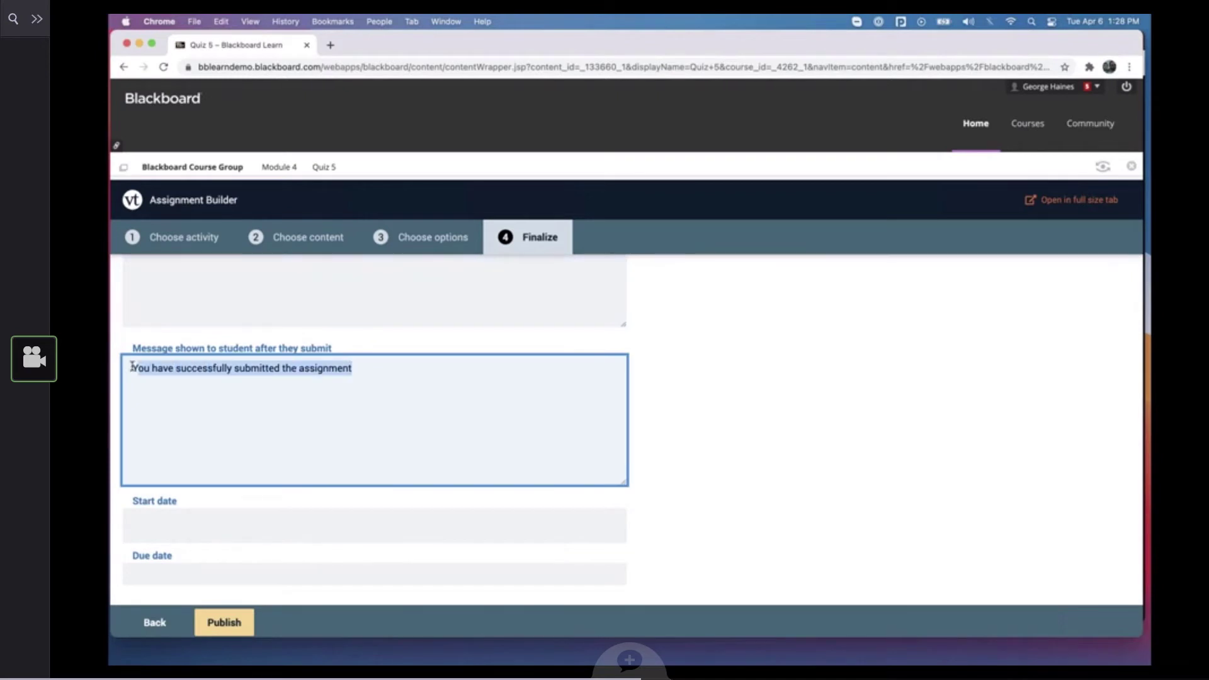
text(Success)
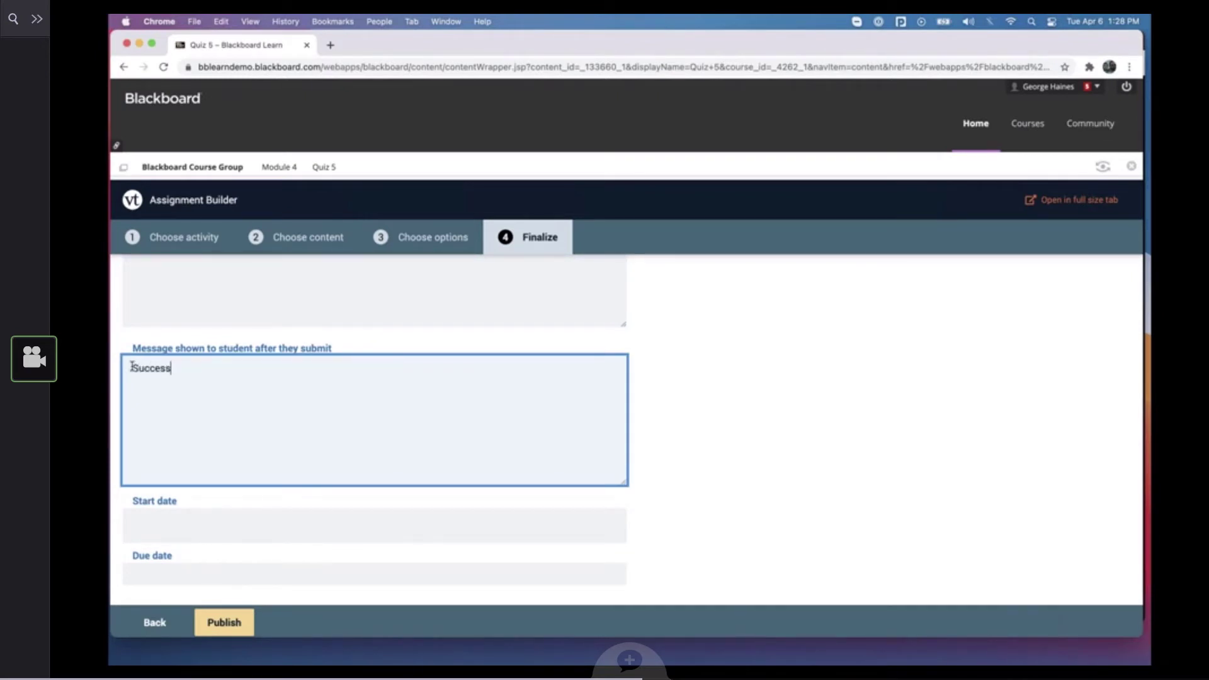
text(!!!)
Schedule the assignment from April 6, 2021 to a due date of April 20, 2021 and disallow resubmission
scroll(646, 386, down, 4)
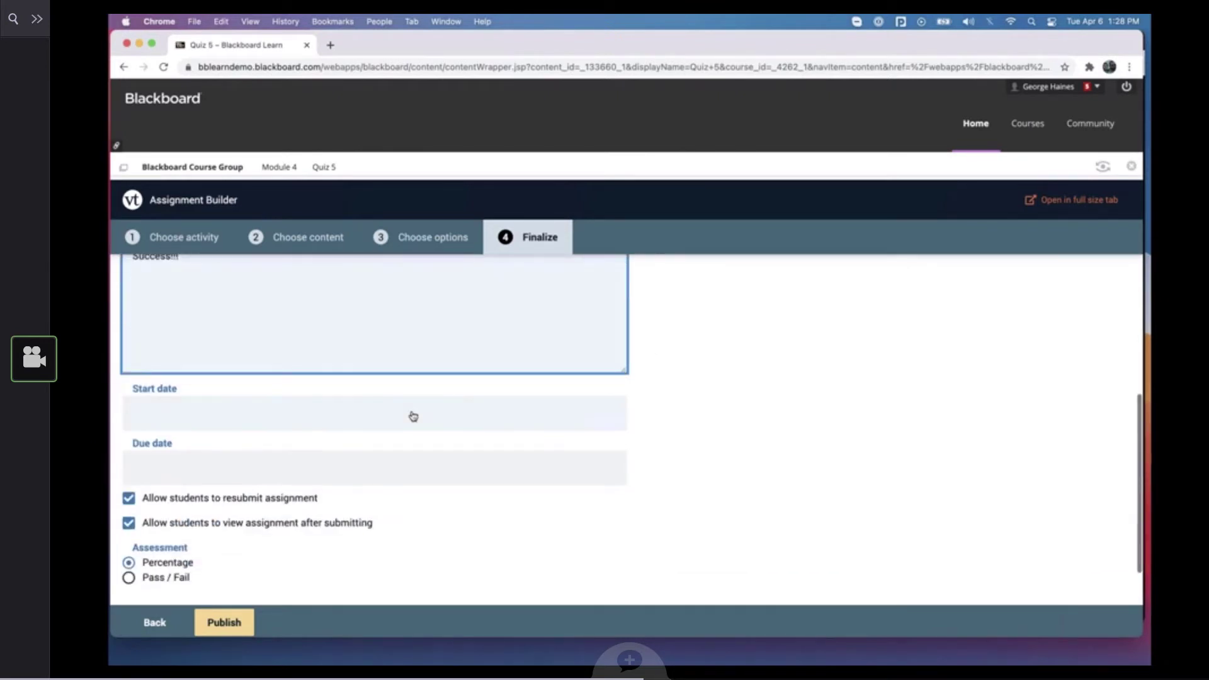
click(413, 416)
click(190, 507)
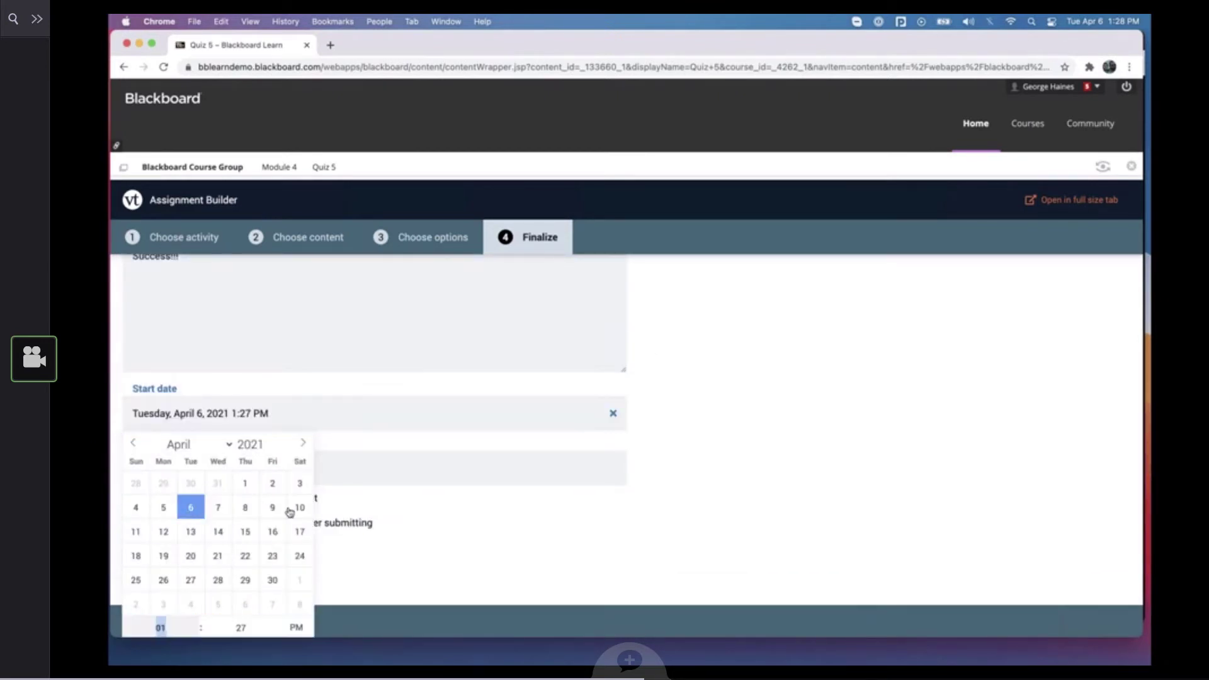
click(375, 476)
click(191, 365)
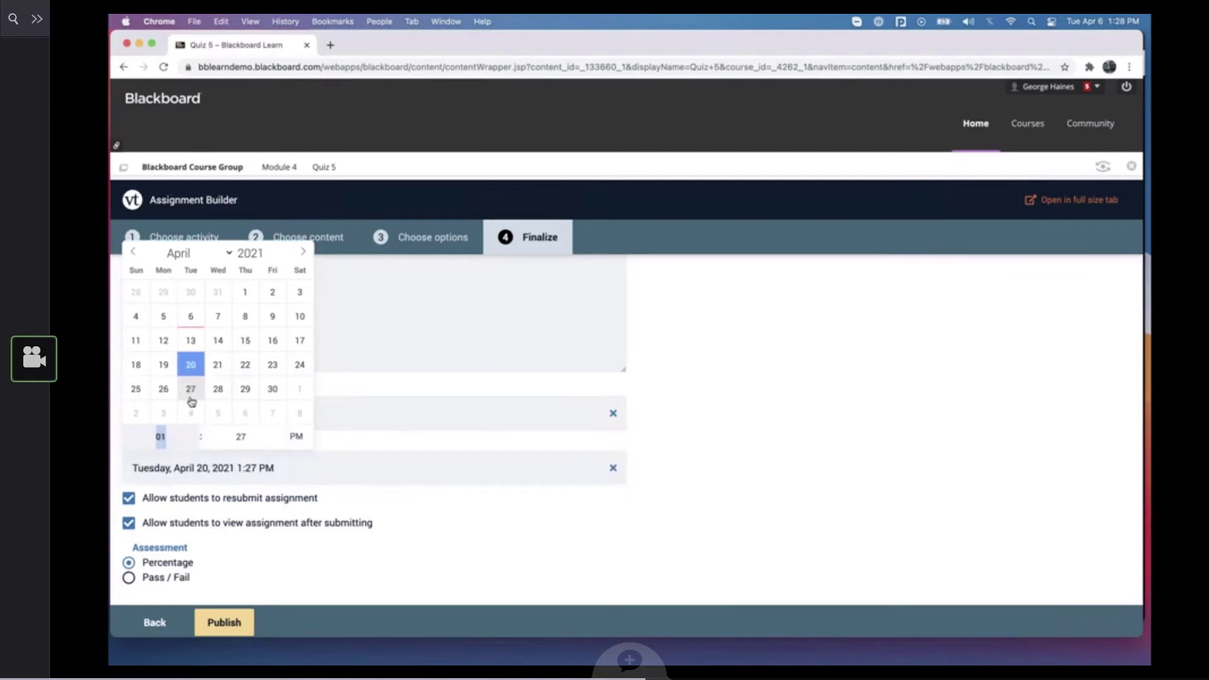
click(425, 495)
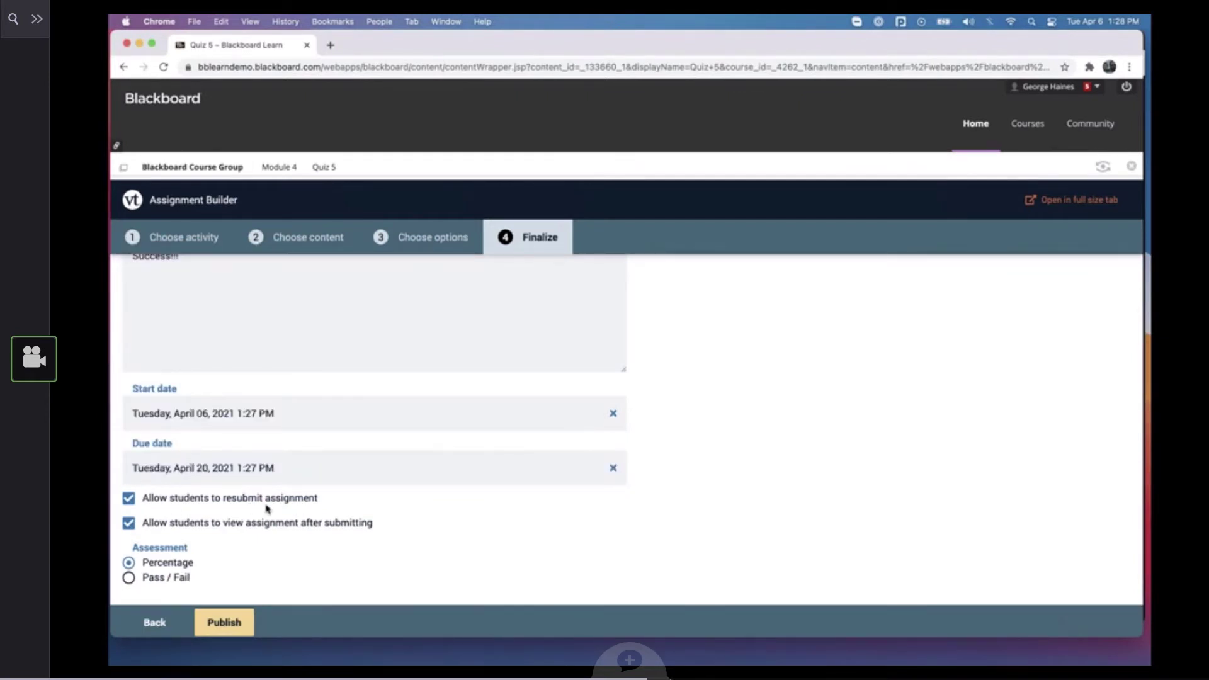
click(128, 500)
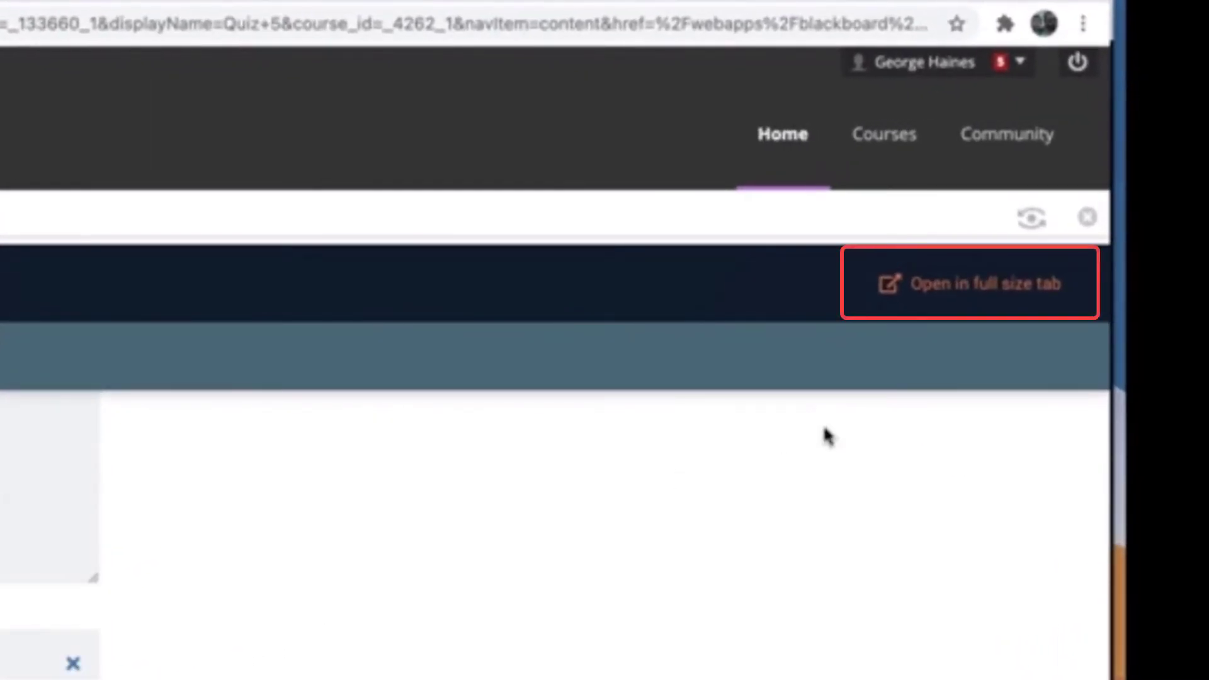
Open the Assignment Builder in a full-size tab and compare it with the original Blackboard tab
click(981, 294)
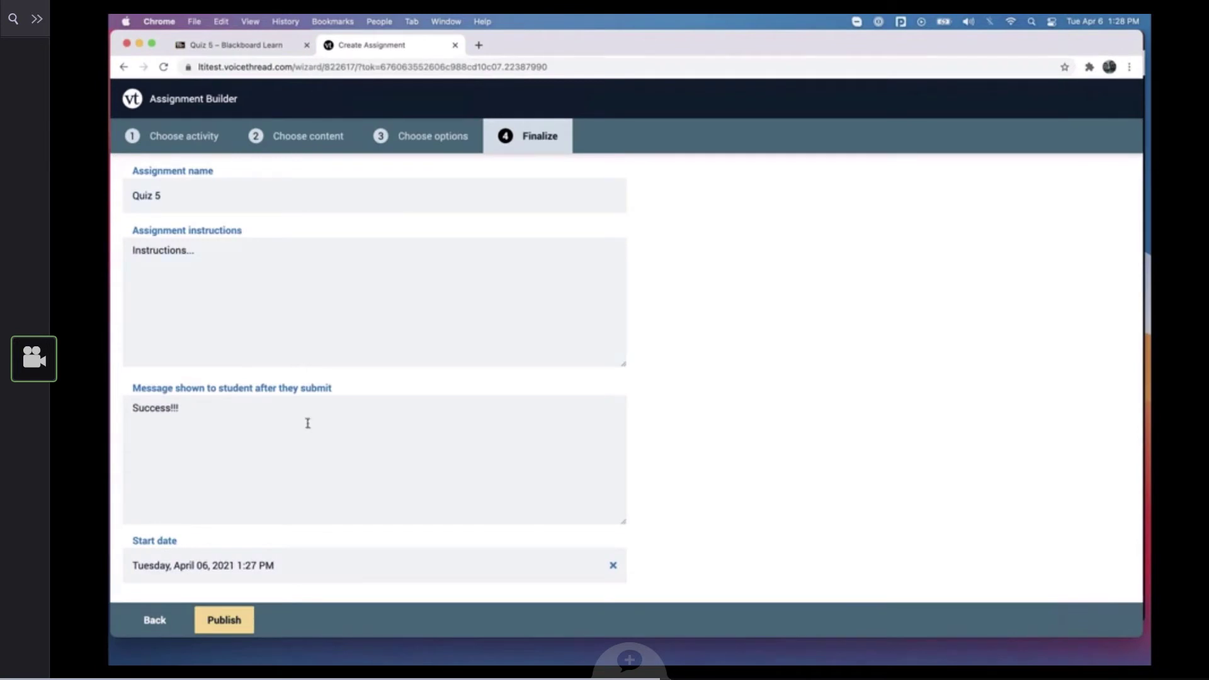
scroll(305, 448, down, 5)
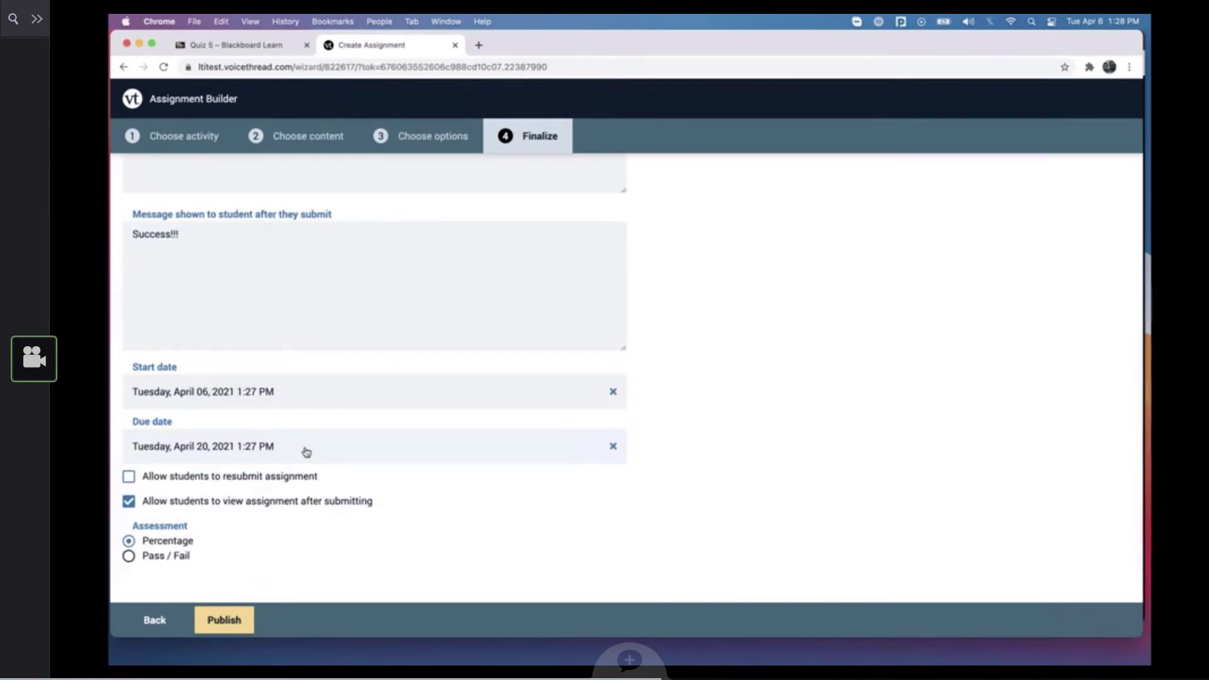
scroll(306, 450, up, 5)
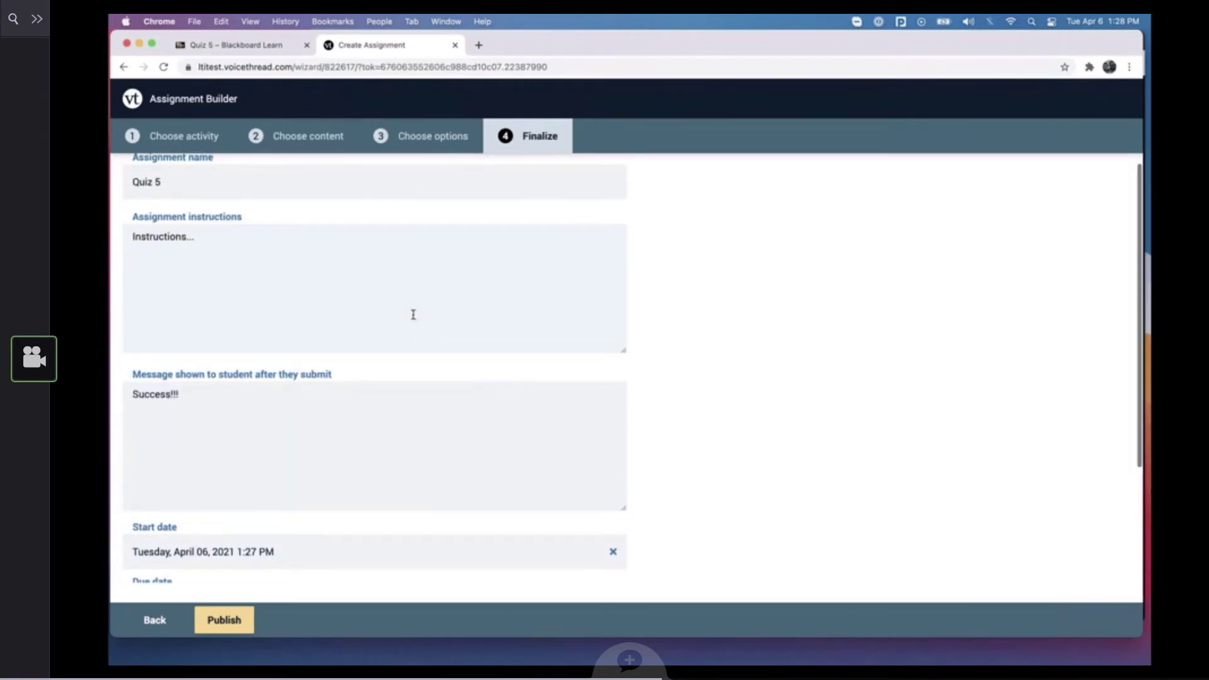
scroll(403, 284, down, 1)
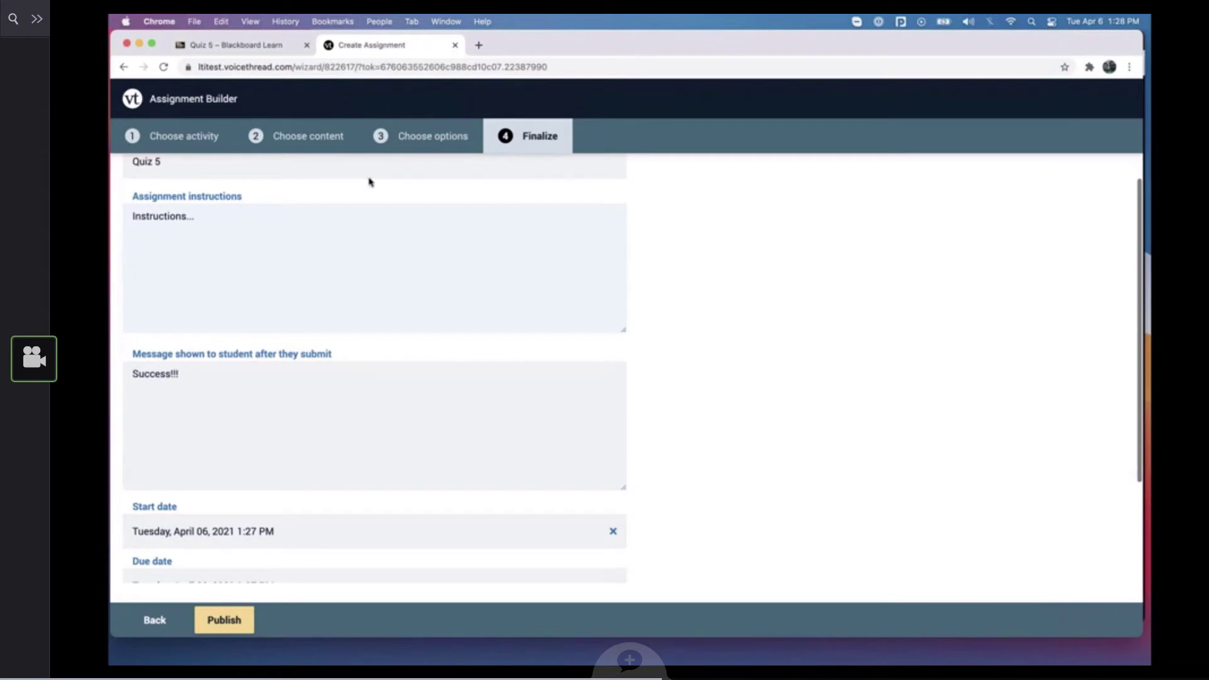
click(263, 48)
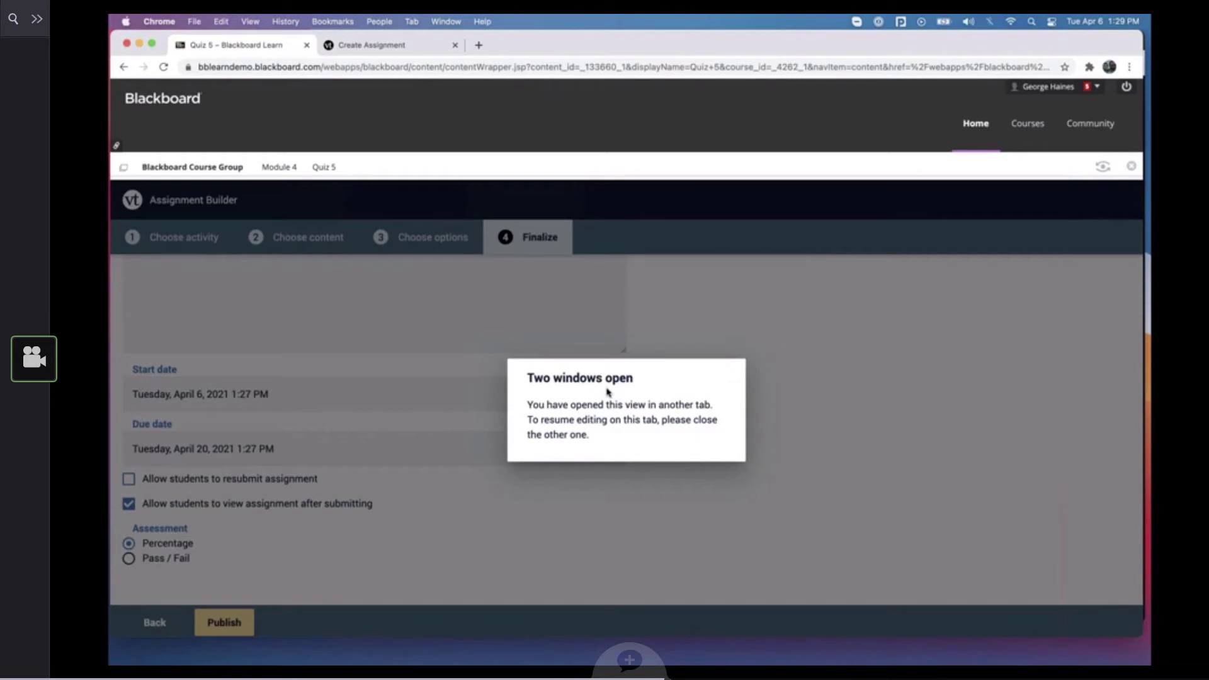
click(393, 43)
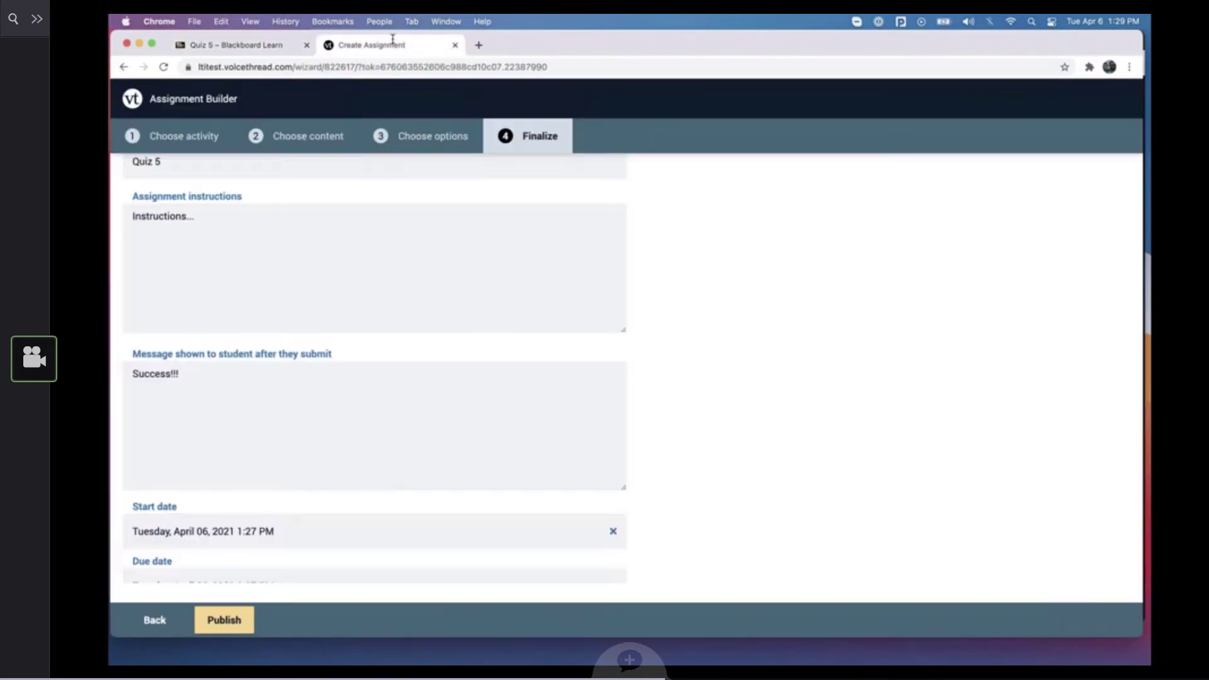
Publish the Quiz 5 assignment and return to the original Blackboard tab
click(229, 622)
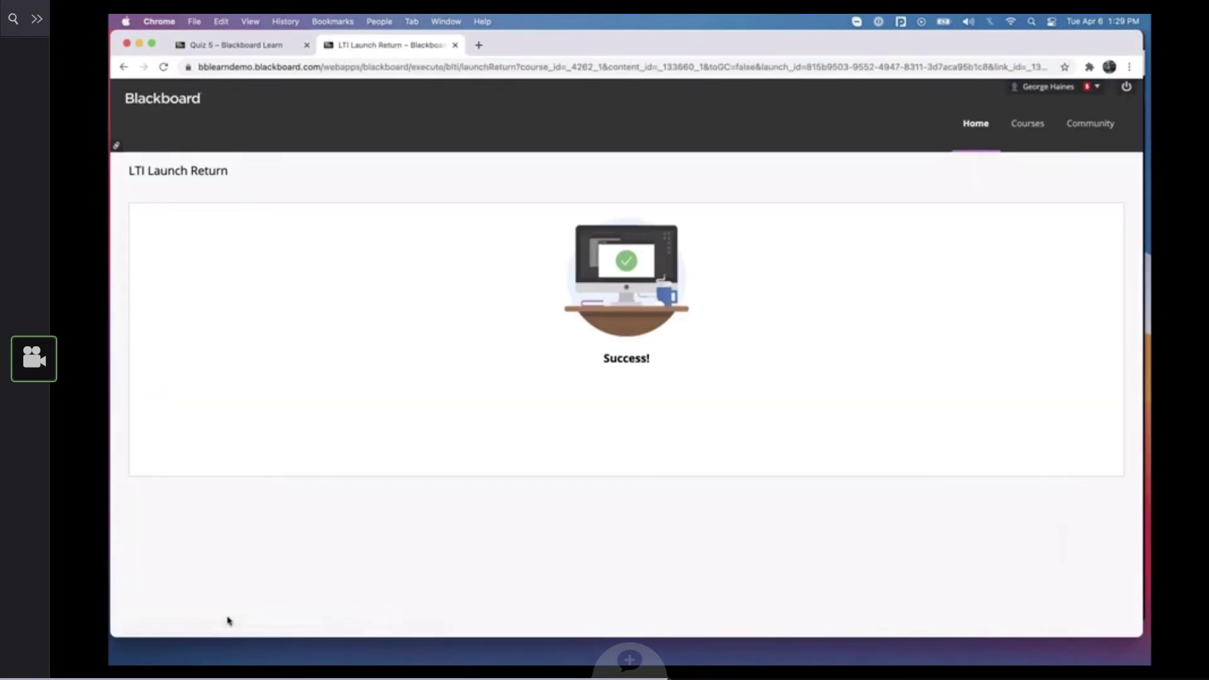
click(272, 46)
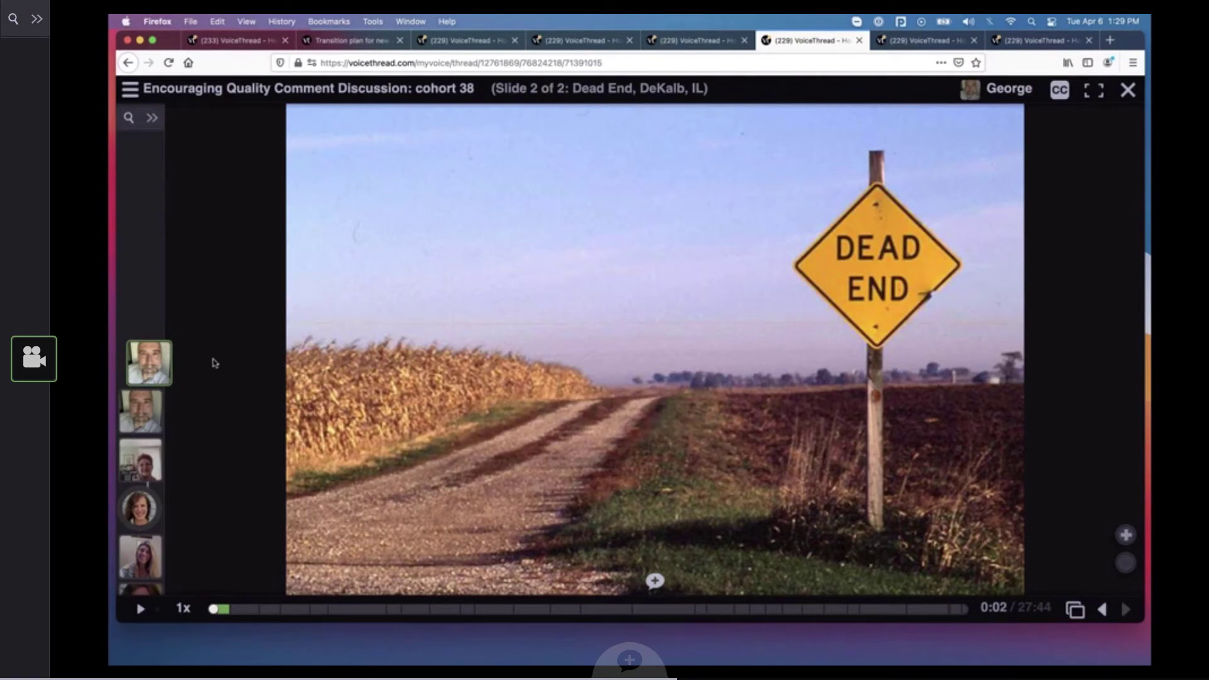
In VoiceThread in Firefox, open the first comment on the Dead End slide and set closed captions to English
click(148, 365)
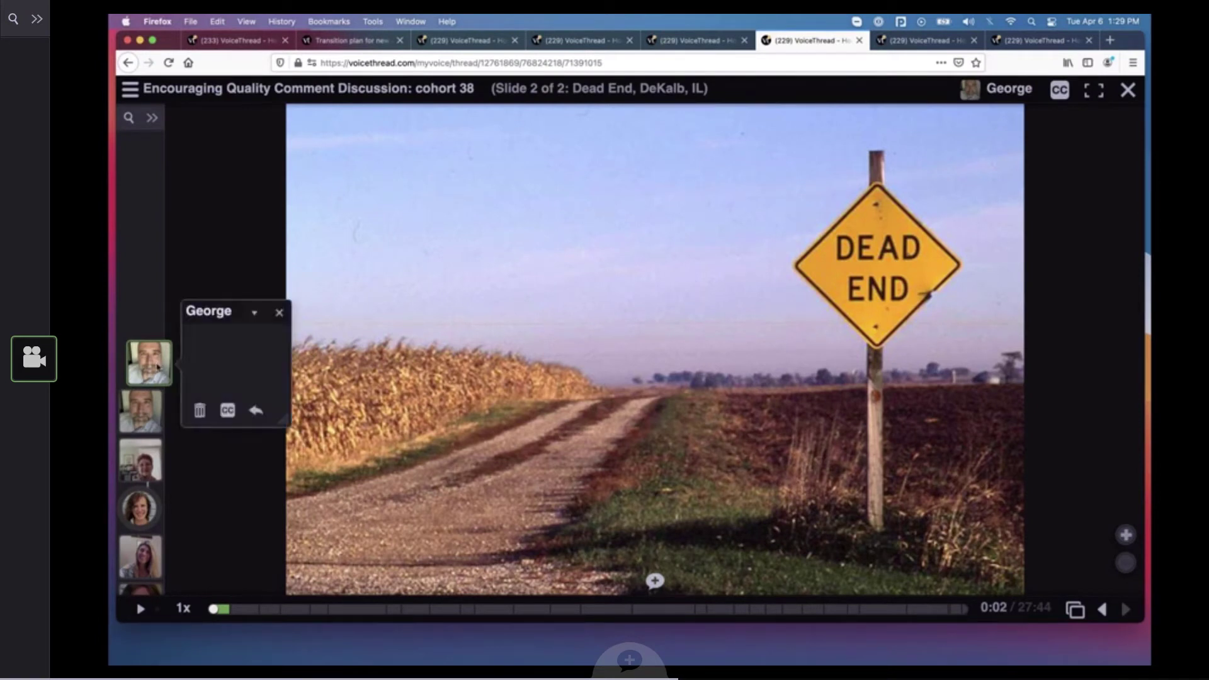
click(1060, 90)
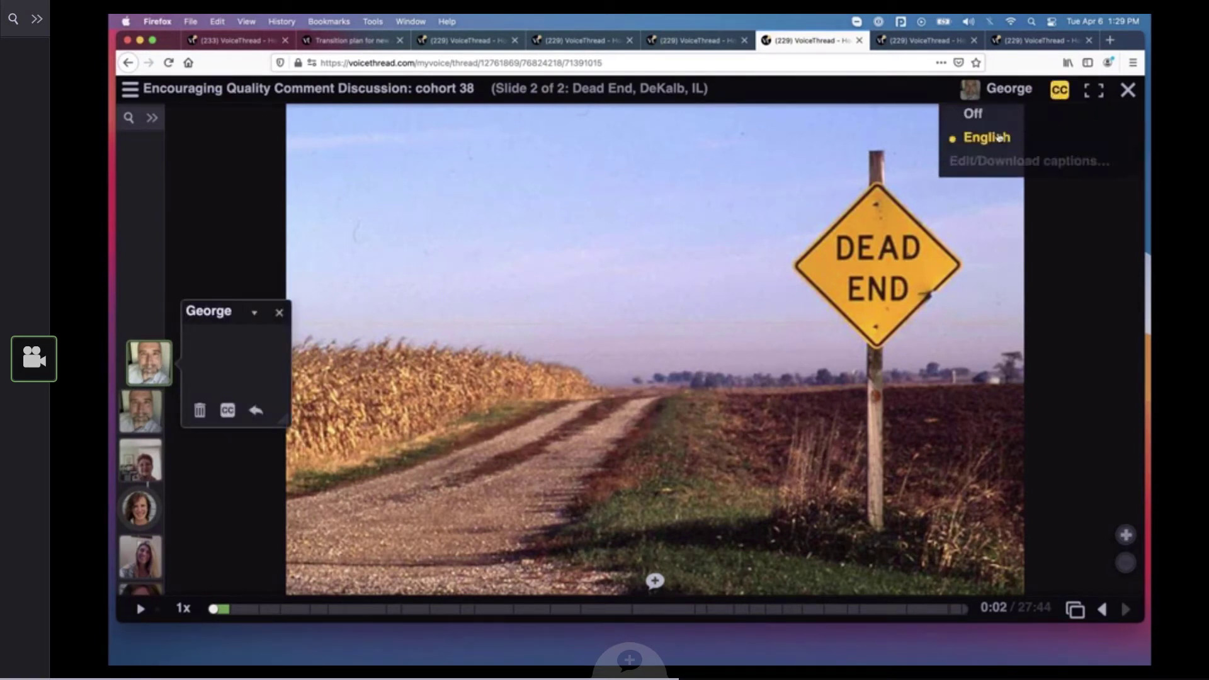
click(998, 138)
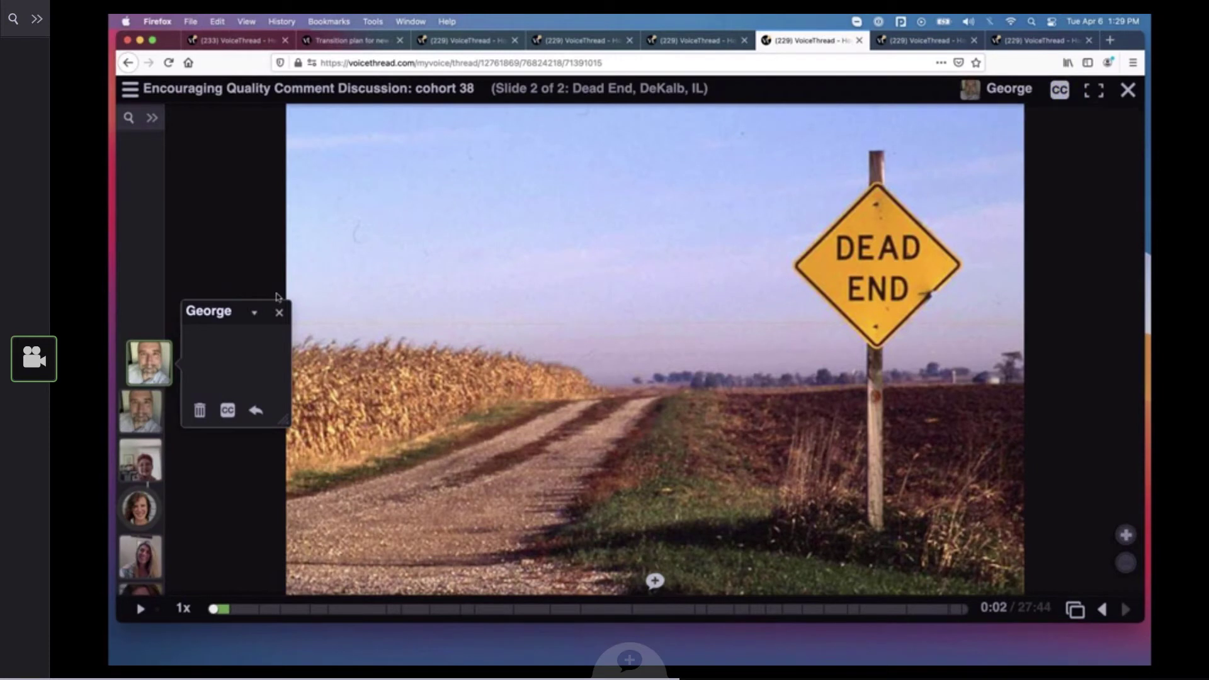
Play the first comment with captions in an enlarged comment window, pausing and closing it when done
click(148, 376)
drag(286, 419, 516, 504)
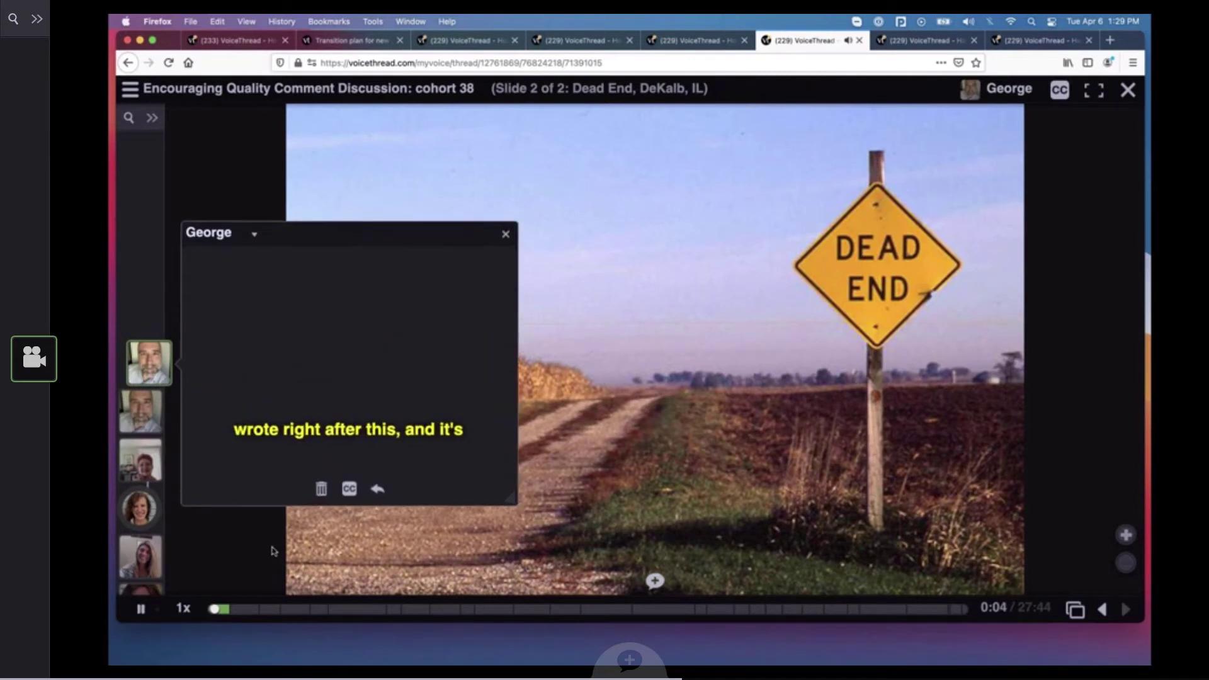
click(141, 611)
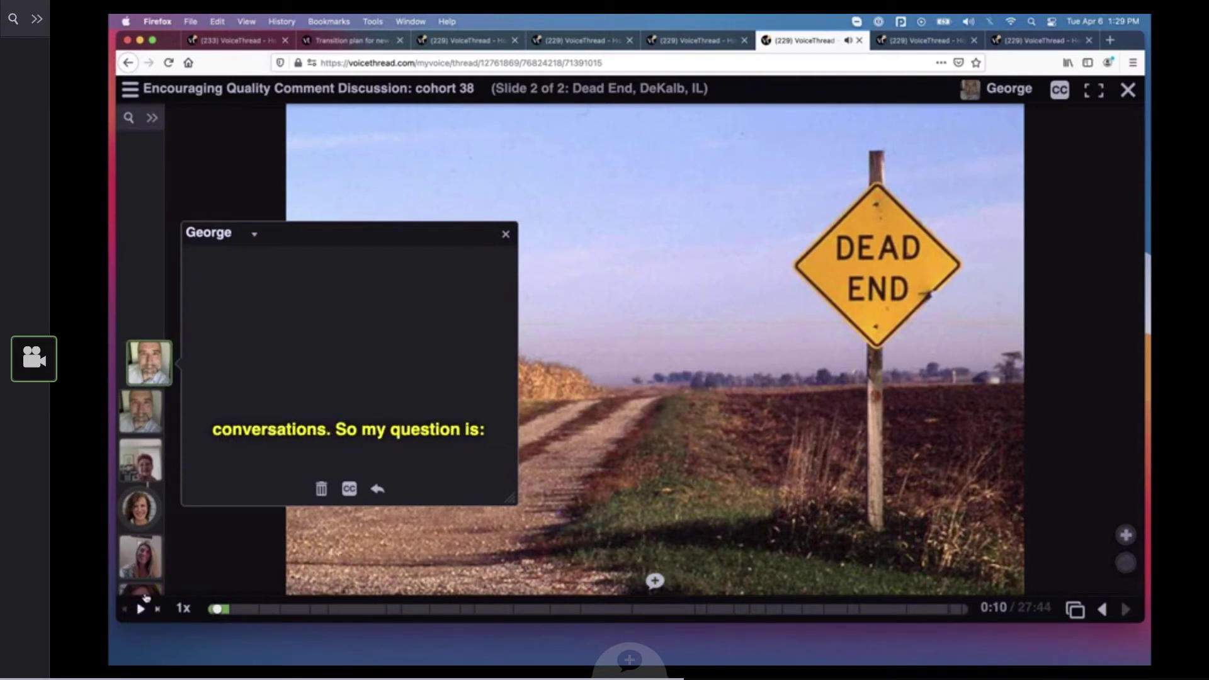
click(506, 234)
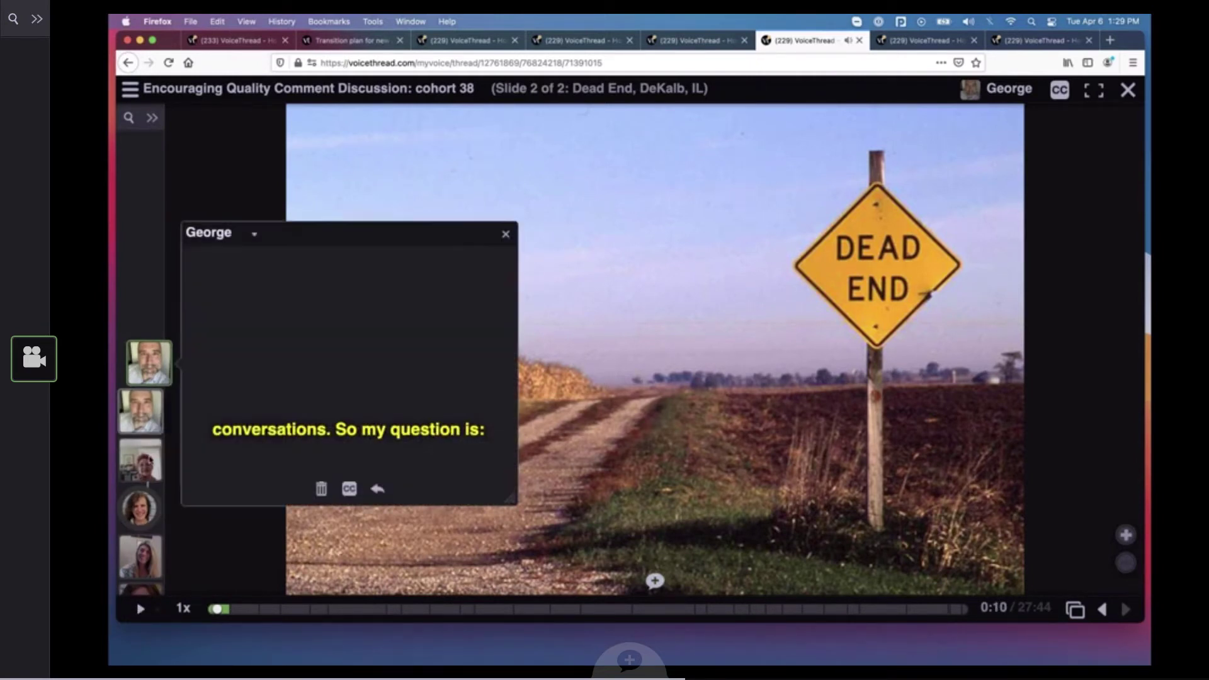
Examine the comments and their threaded replies in the Dead End slide's comment list
scroll(148, 441, down, 5)
scroll(150, 461, down, 1)
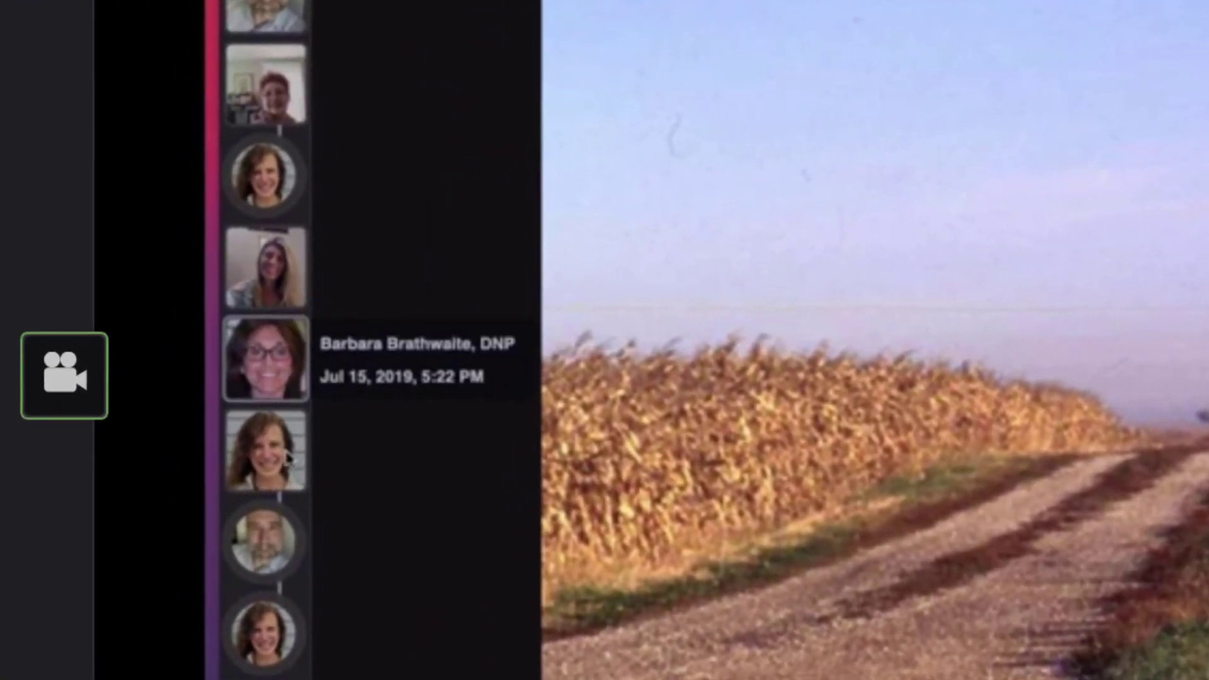
scroll(299, 643, down, 6)
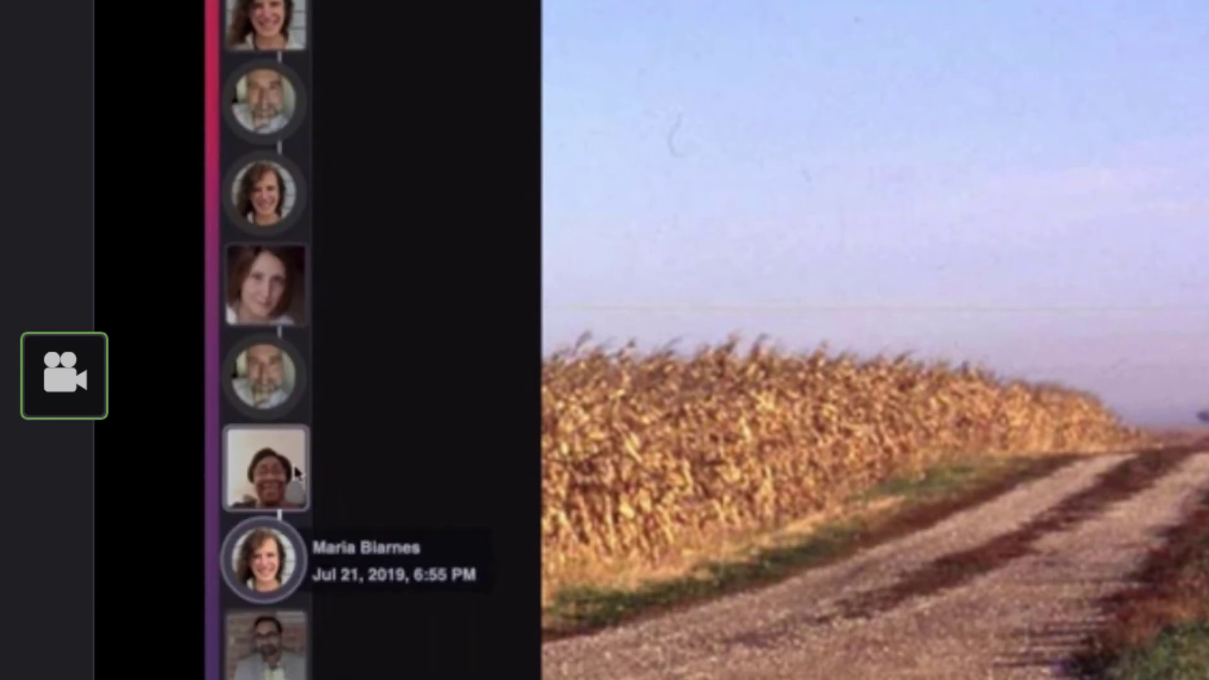
scroll(295, 595, down, 1)
scroll(297, 601, down, 1)
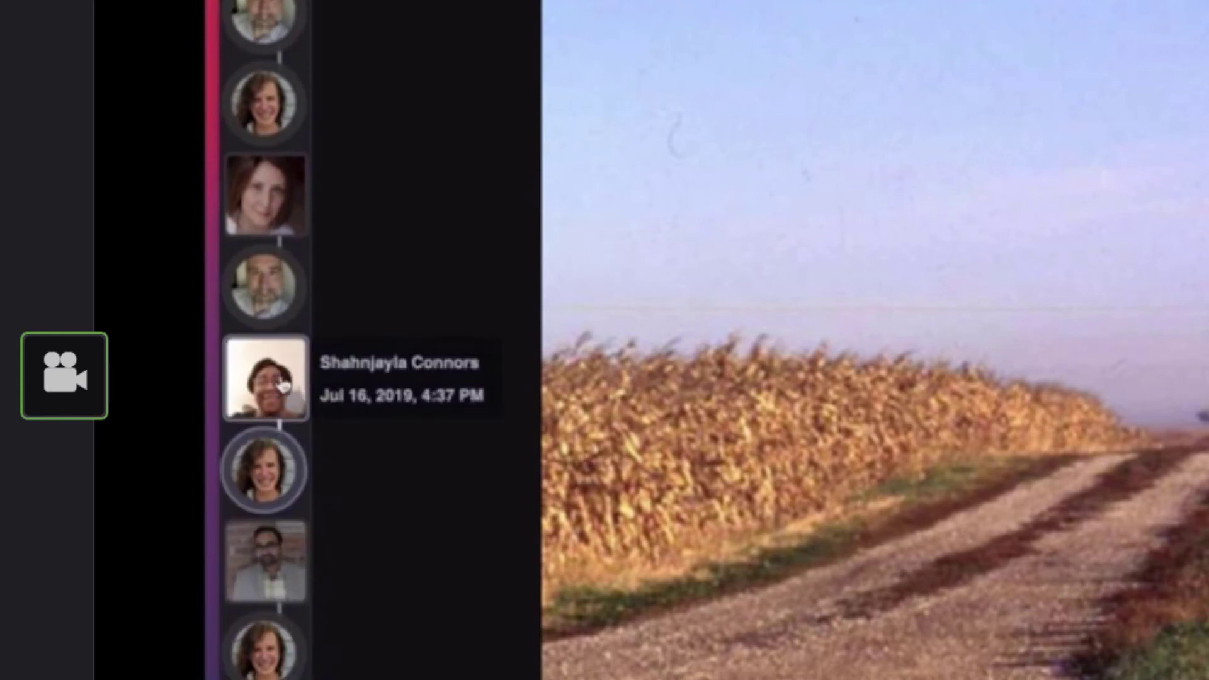
scroll(287, 245, up, 1)
scroll(290, 250, up, 6)
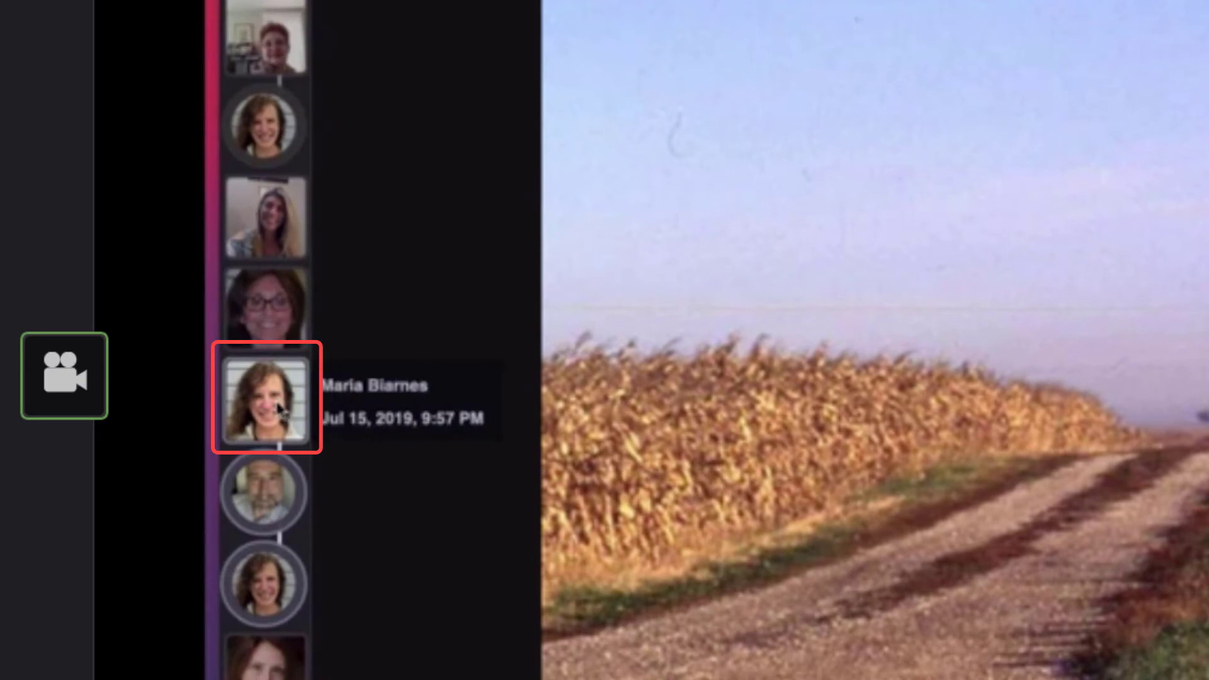
scroll(279, 409, down, 10)
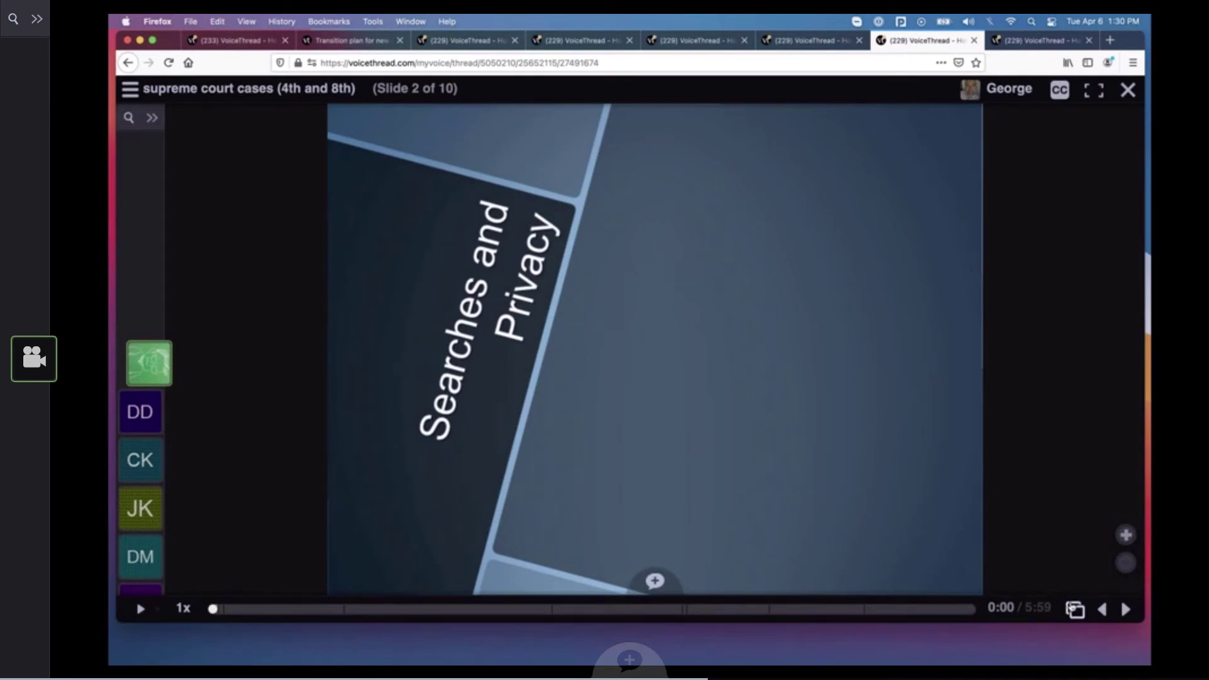
View the Supreme Court Cases title slide from the slide overview and play the third comment on the Searches and Privacy slide
click(1074, 609)
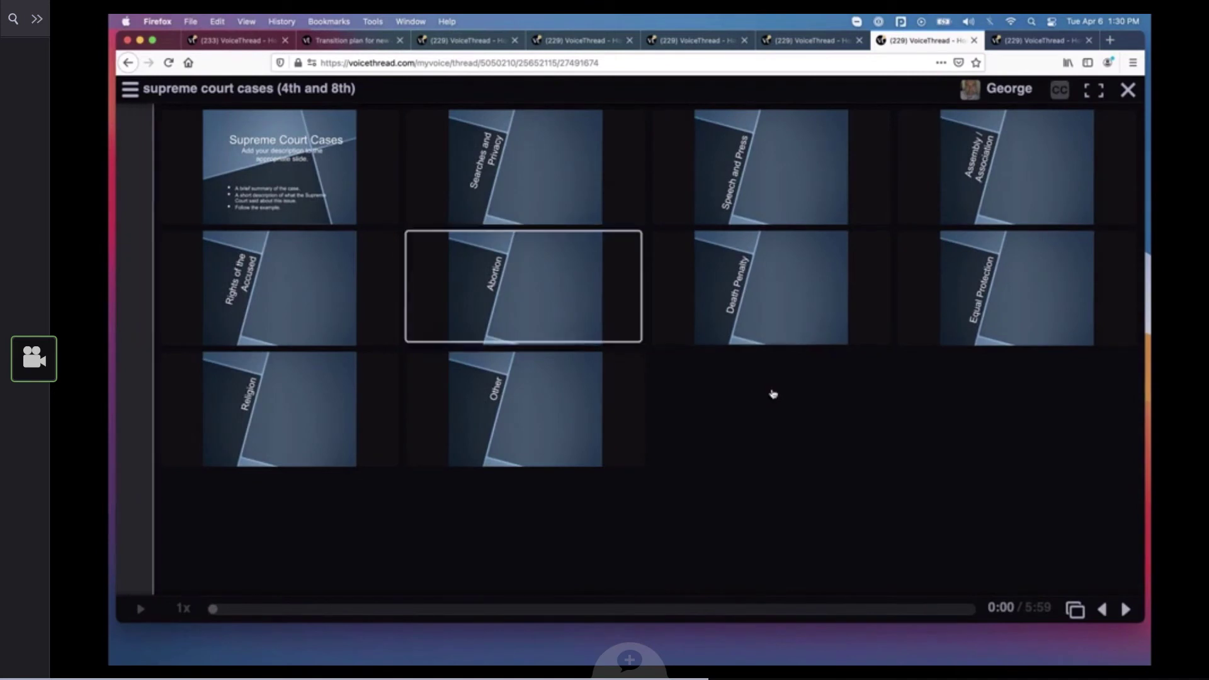
click(291, 180)
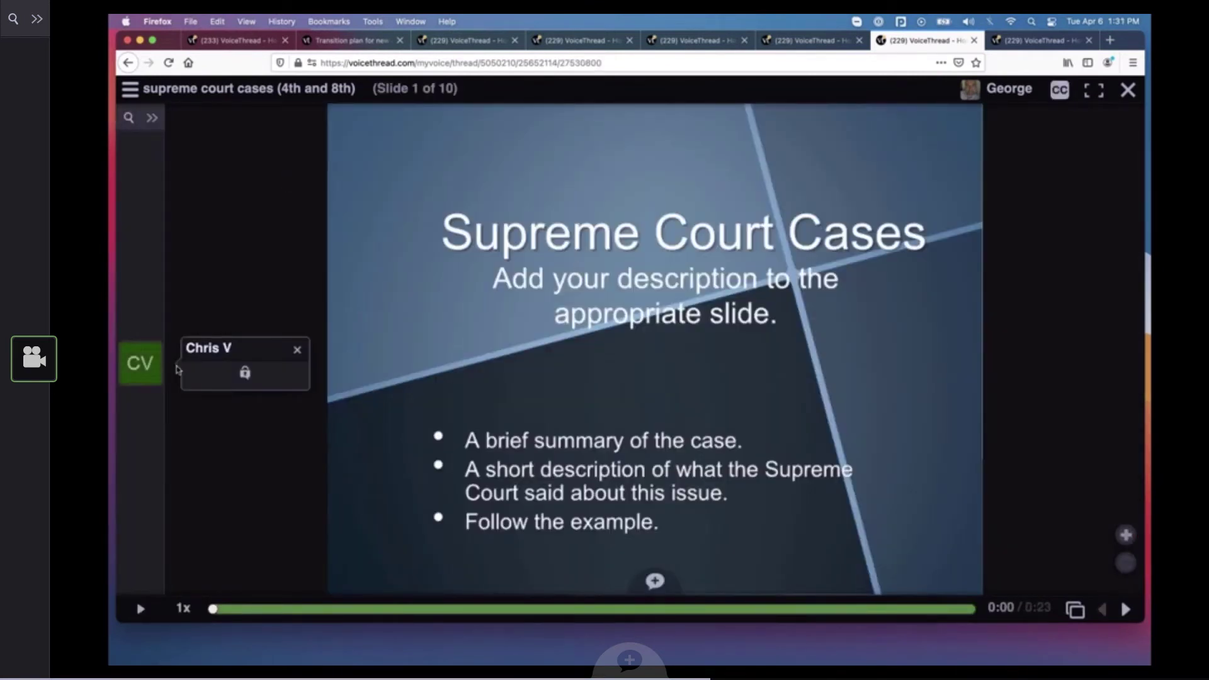
click(1125, 610)
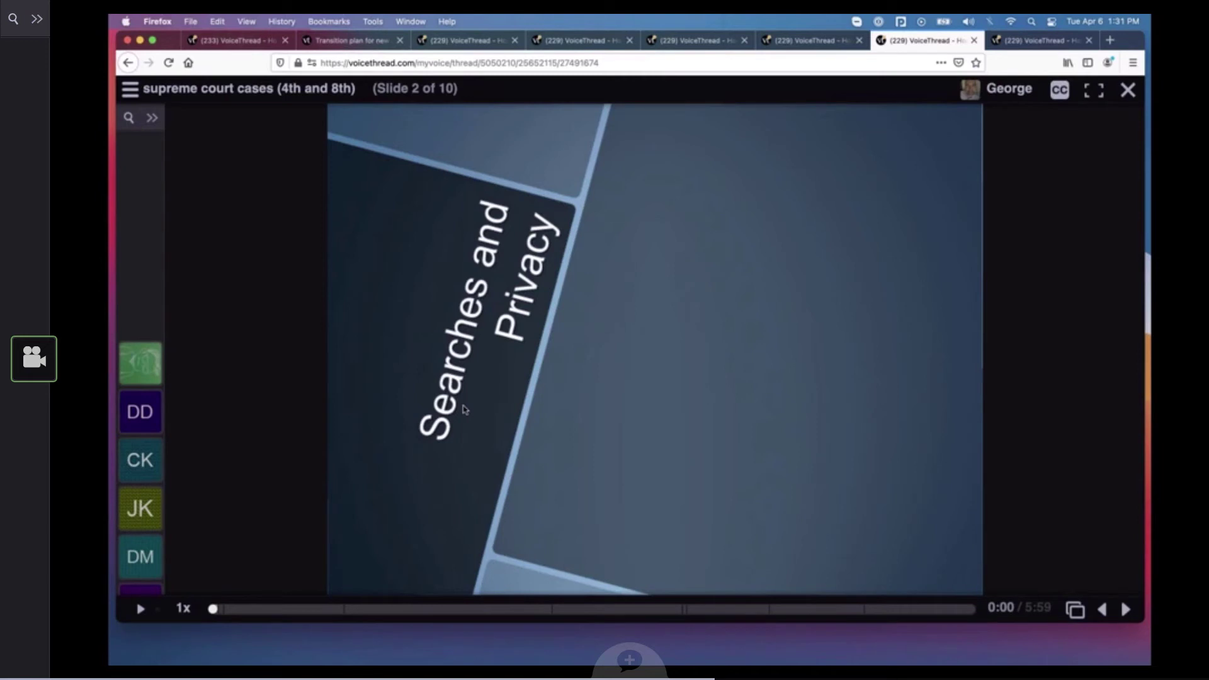
click(140, 459)
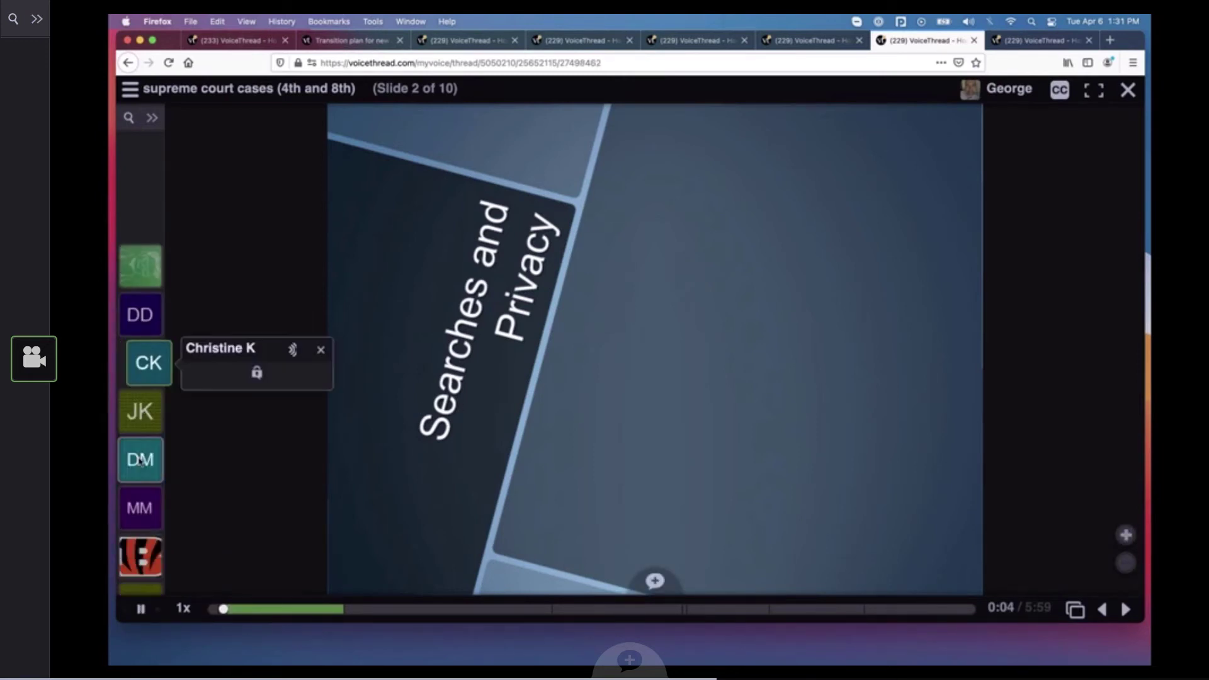
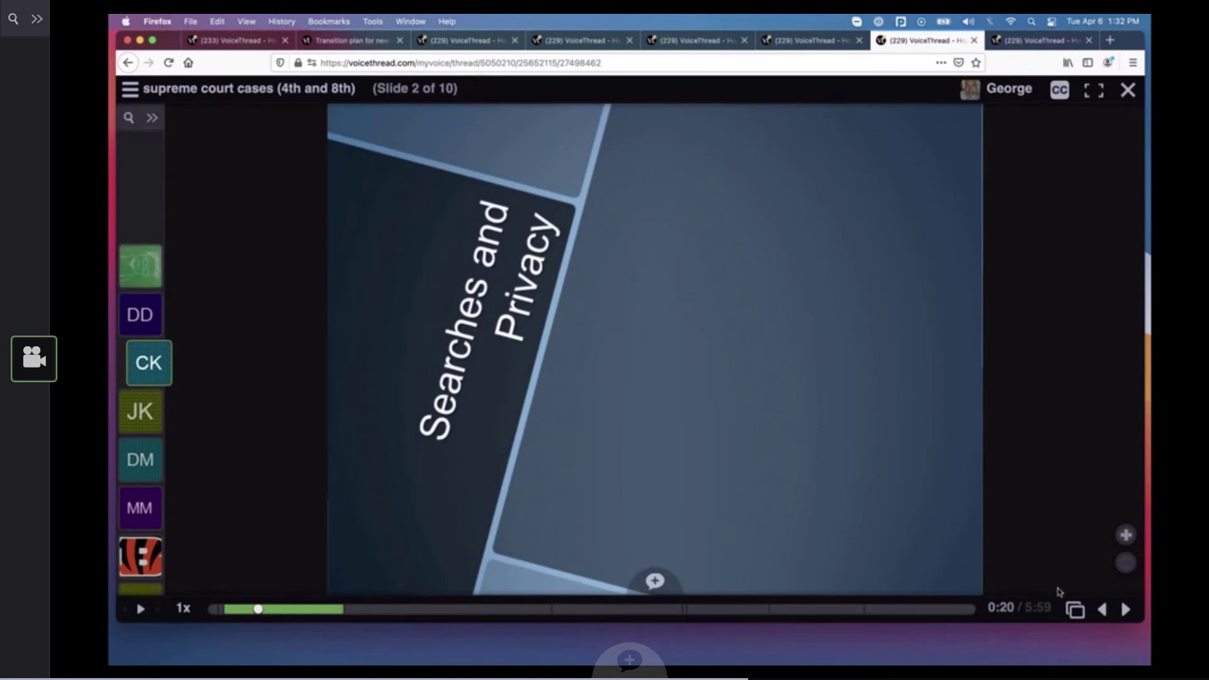
View the slide overviews of the Supreme Court cases and IELTS Speaking Test 1 VoiceThreads, and open the IELTS thread's first slide
click(1075, 611)
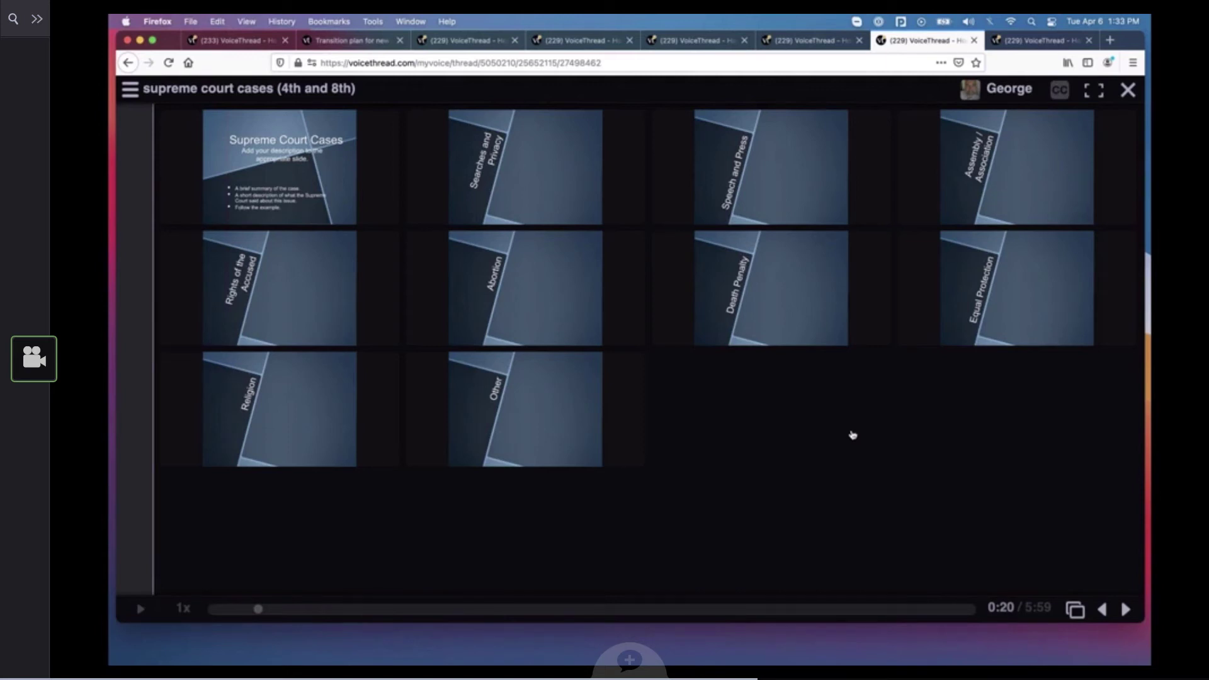
mouse_move(430, 189)
click(1024, 40)
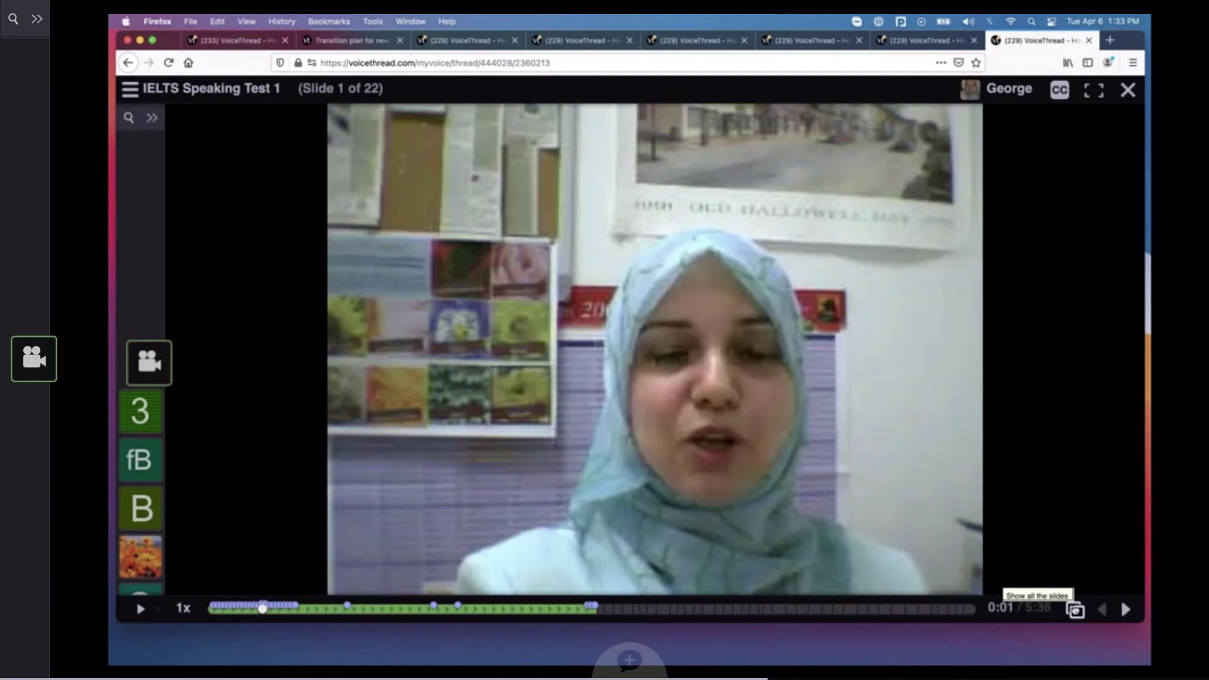
click(1076, 610)
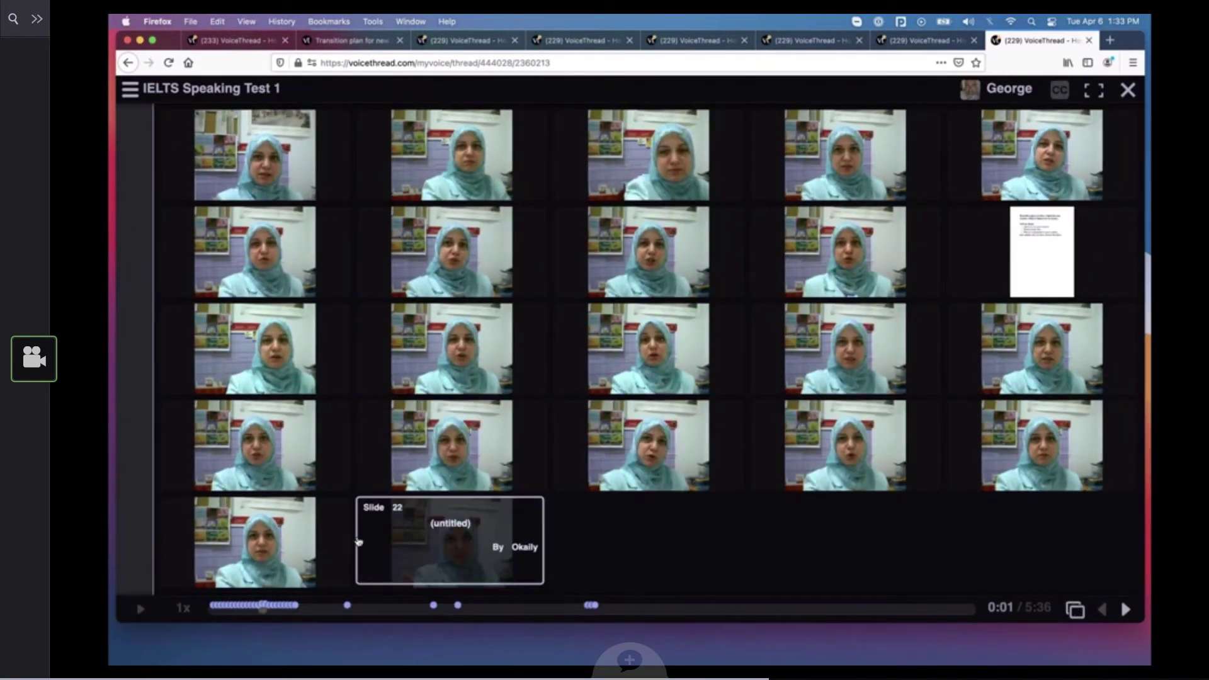
click(273, 170)
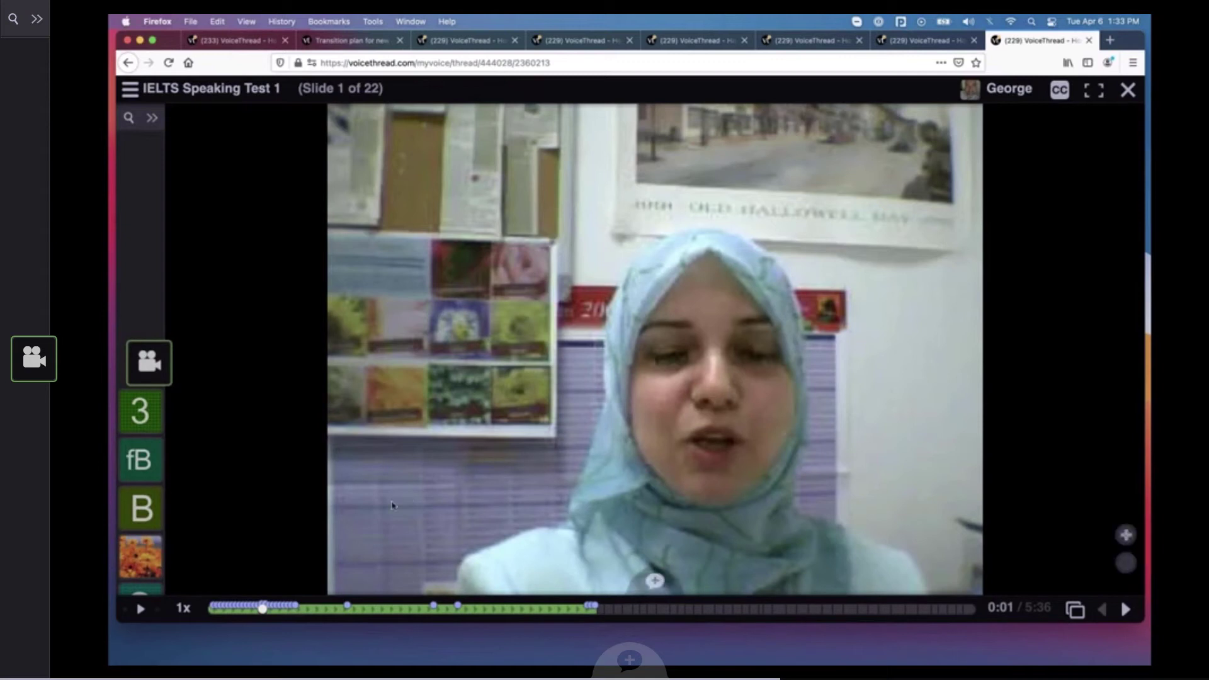
Rewind the video on the first IELTS slide to its beginning, play it for about 6 seconds and pause
mouse_move(262, 609)
drag(262, 609, 212, 608)
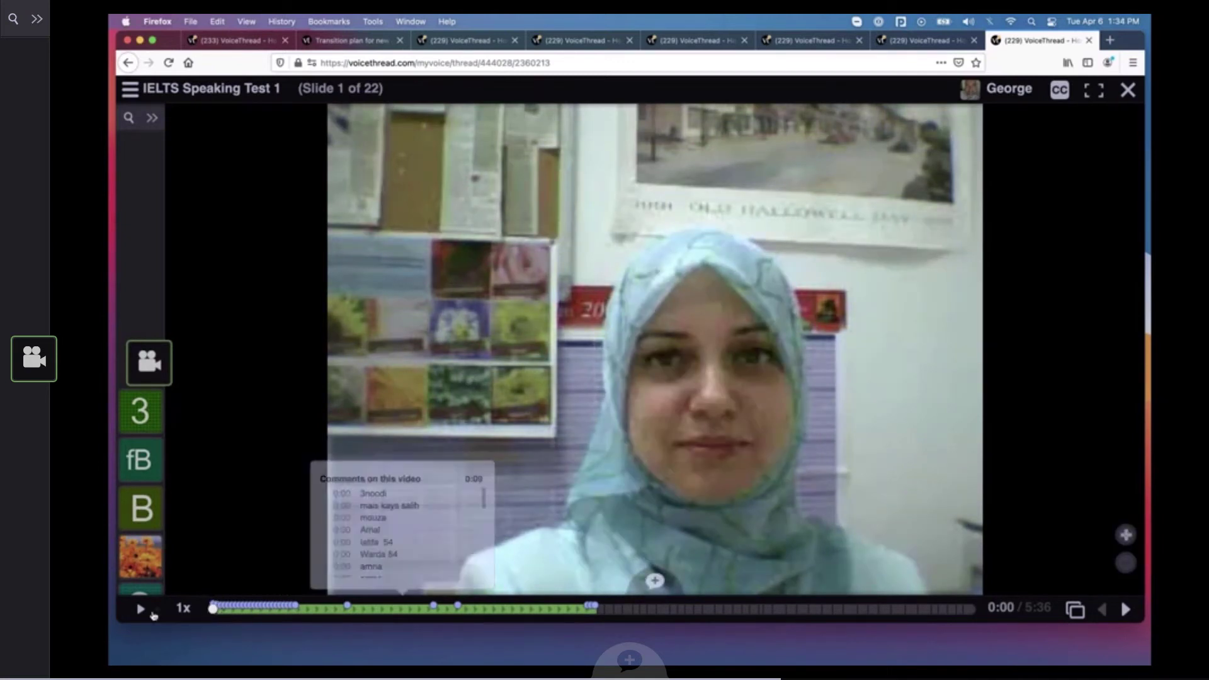
click(141, 609)
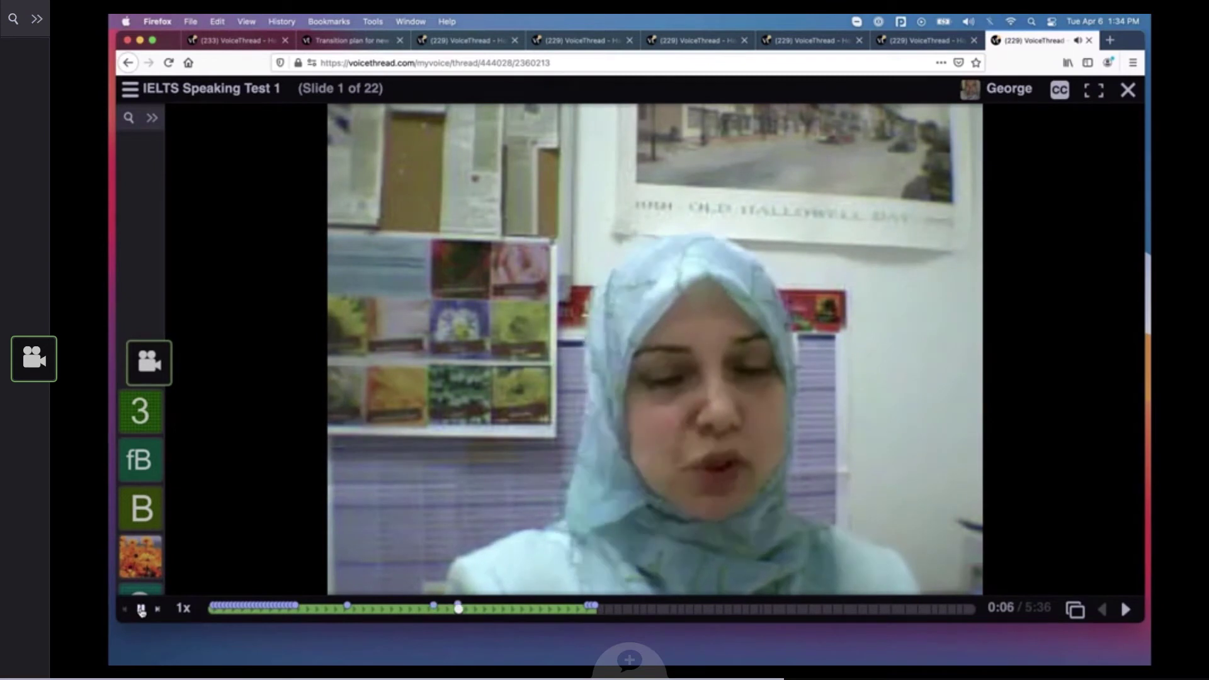
click(141, 609)
Play student comments on the first IELTS slide, pause, and examine the lock on the comment with the orange flower picture
click(145, 512)
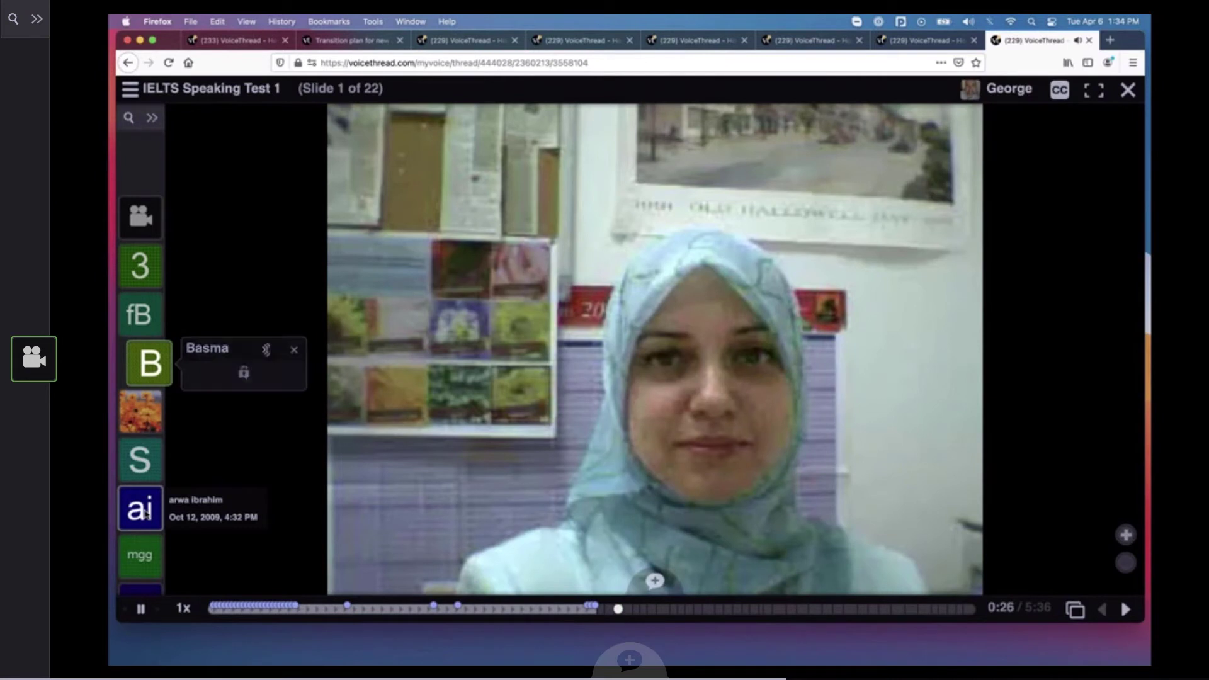
click(142, 610)
mouse_move(155, 362)
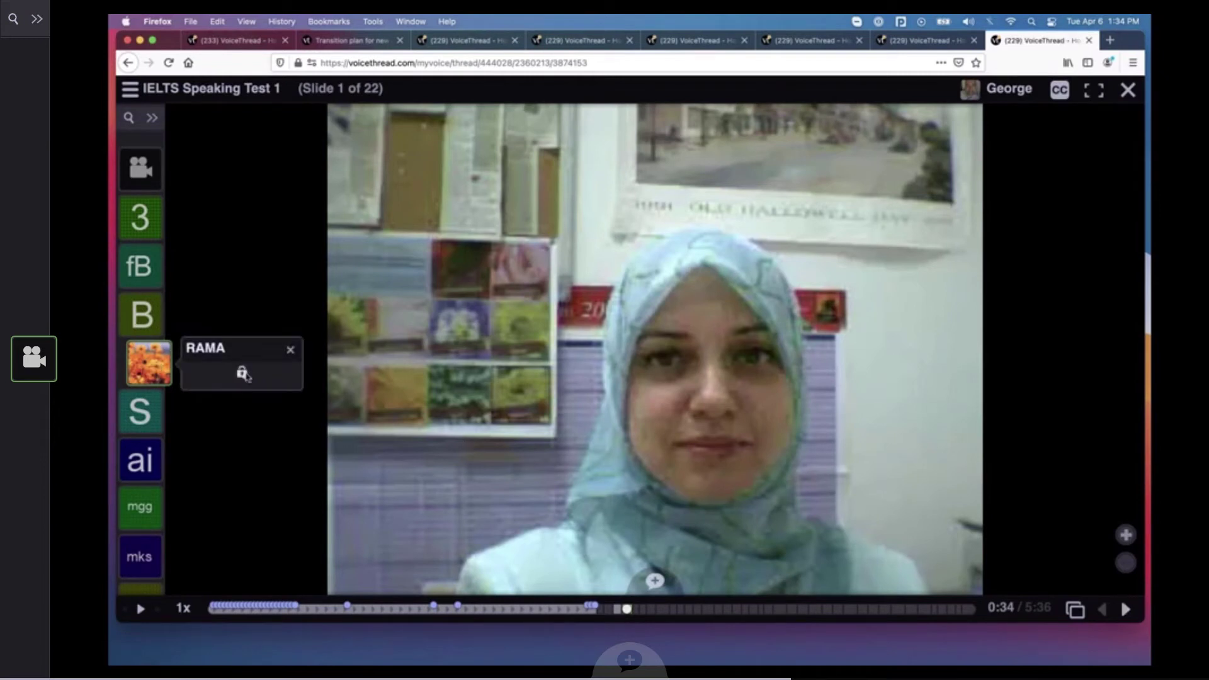
click(241, 373)
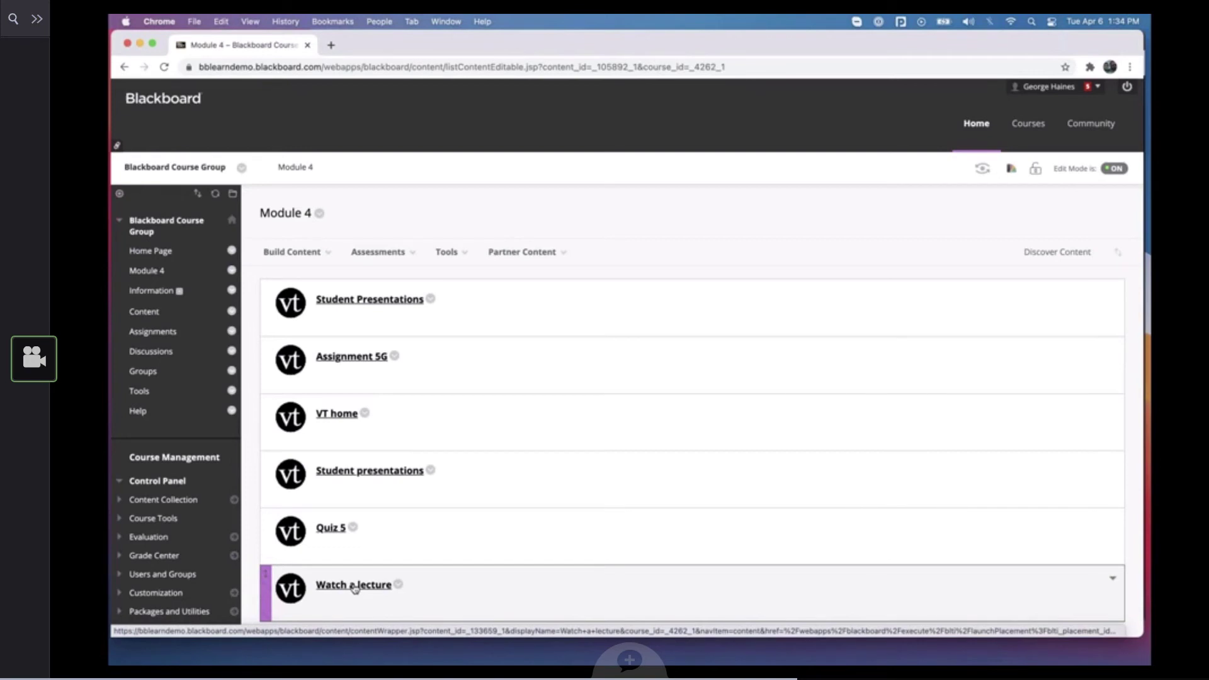
In Blackboard in Chrome, open Watch a lecture in Module 4 and start the Assignment Builder with the Watch activity
click(355, 585)
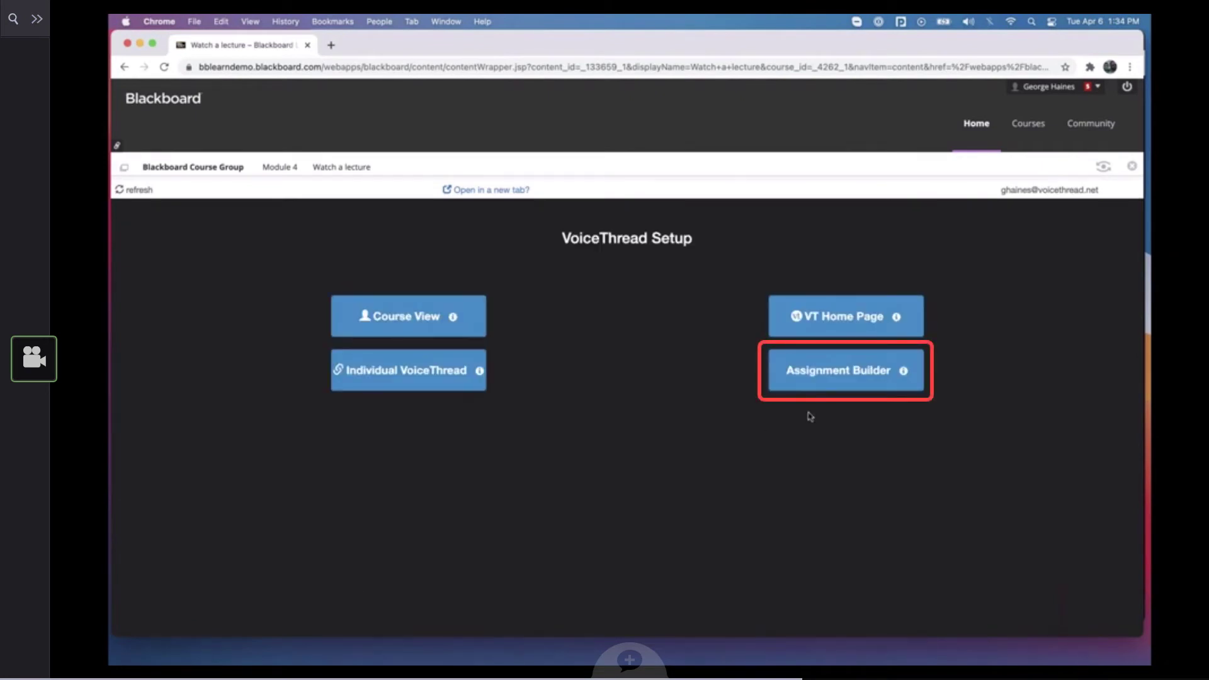
click(831, 383)
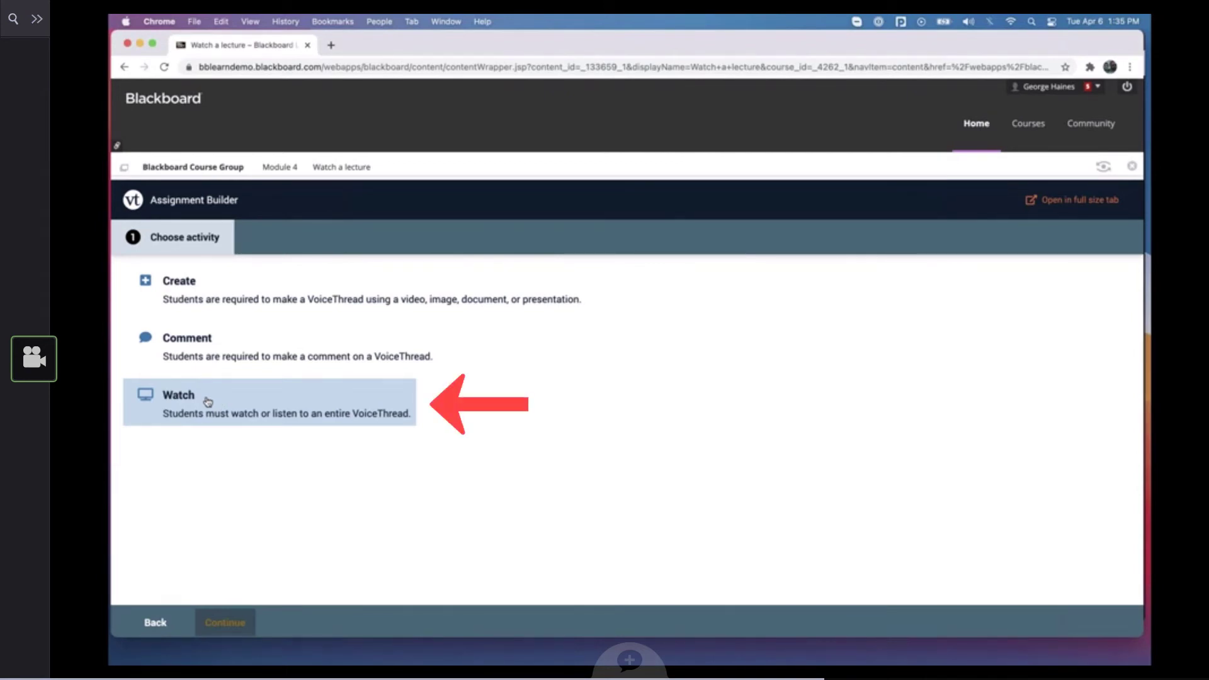
click(207, 402)
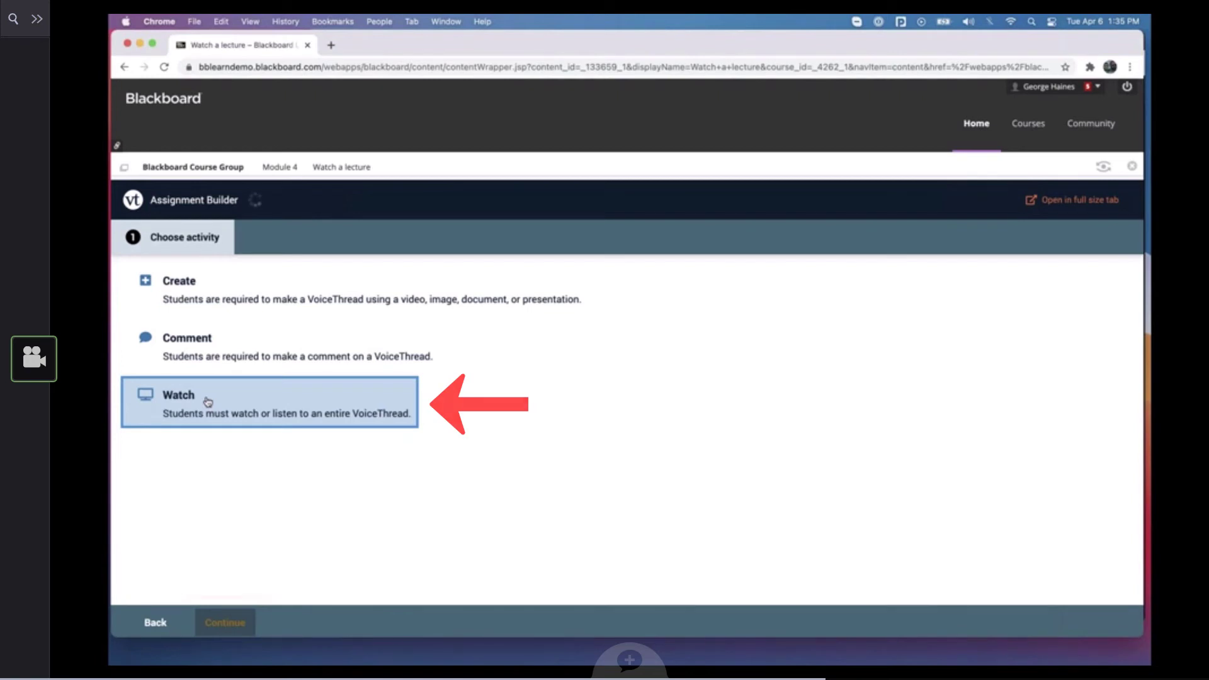
click(228, 623)
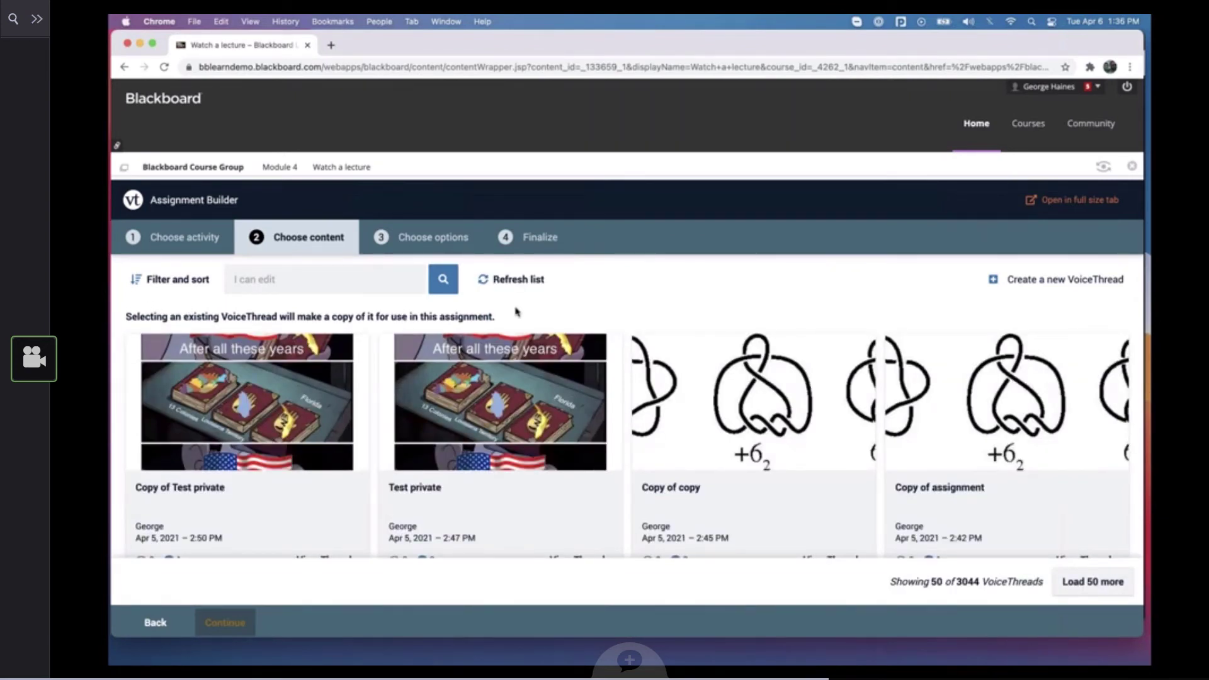
Choose the BioChem 101- Lesson 1 VoiceThread dated Apr 2, 2021, 11:39 AM as the assignment content and continue to the options
scroll(663, 304, down, 5)
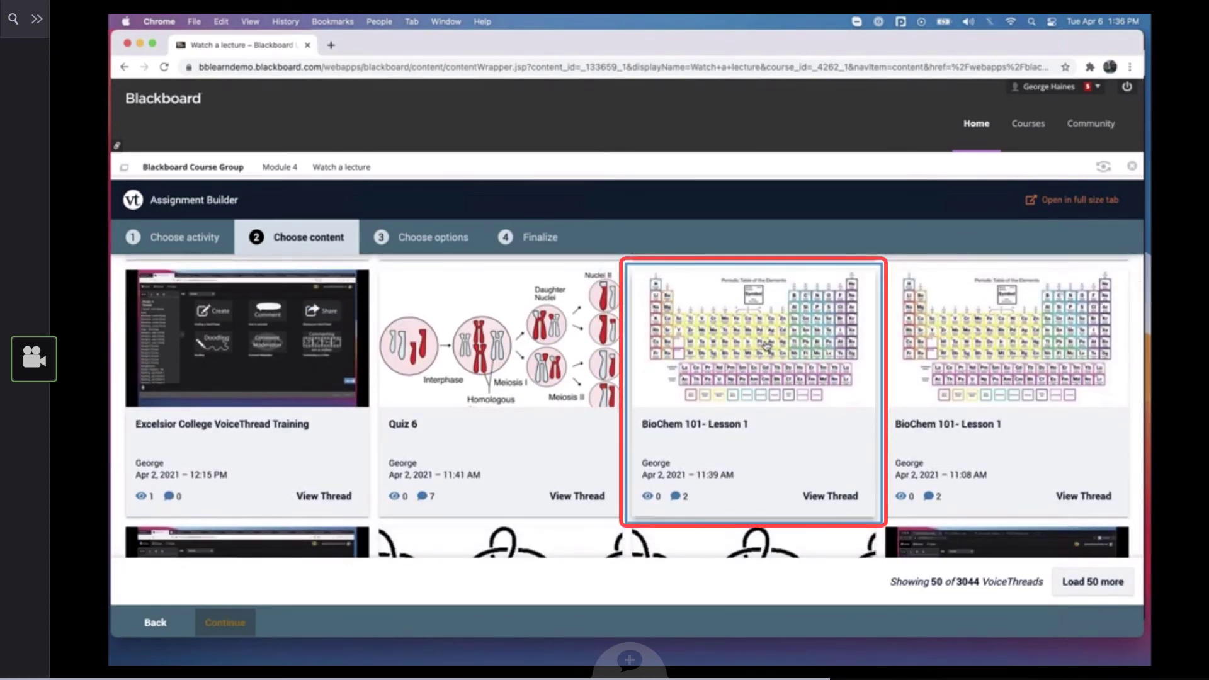
click(735, 357)
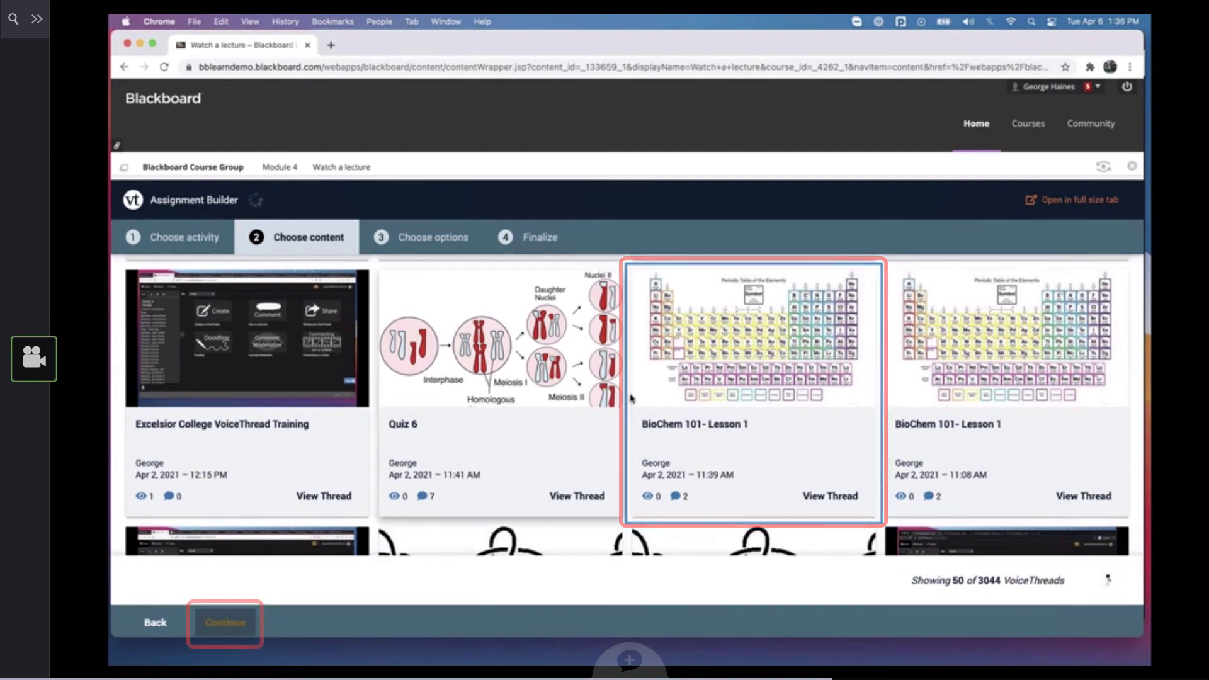
scroll(412, 531, up, 1)
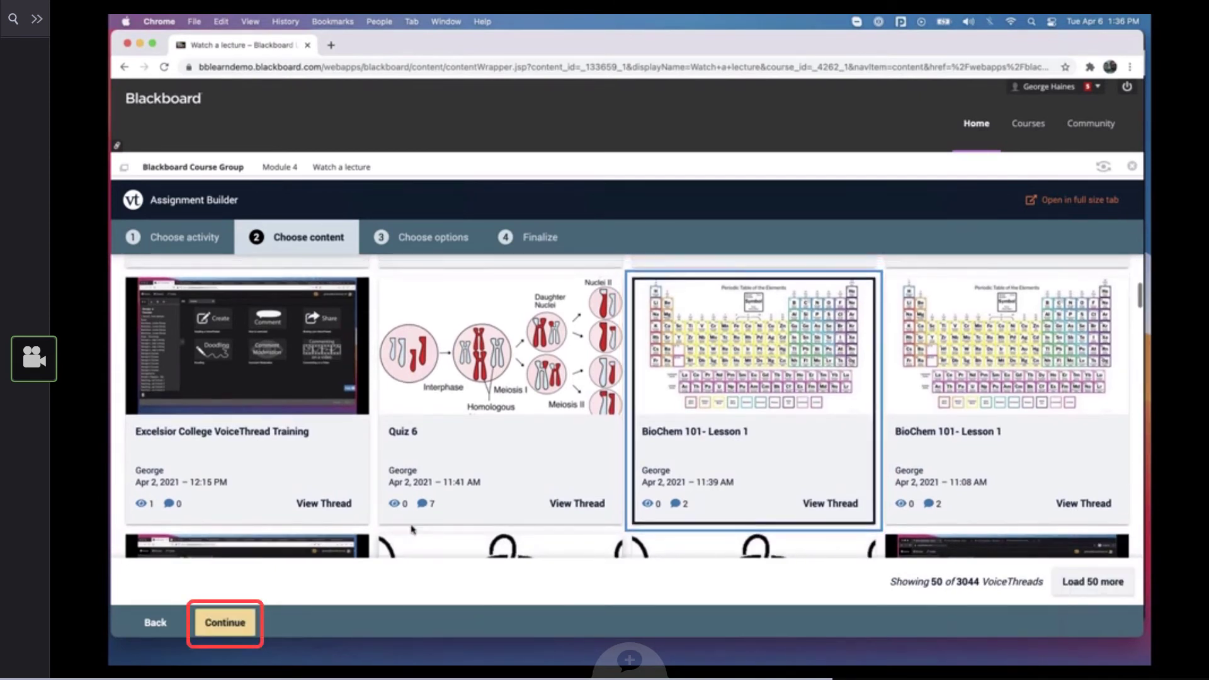
click(233, 624)
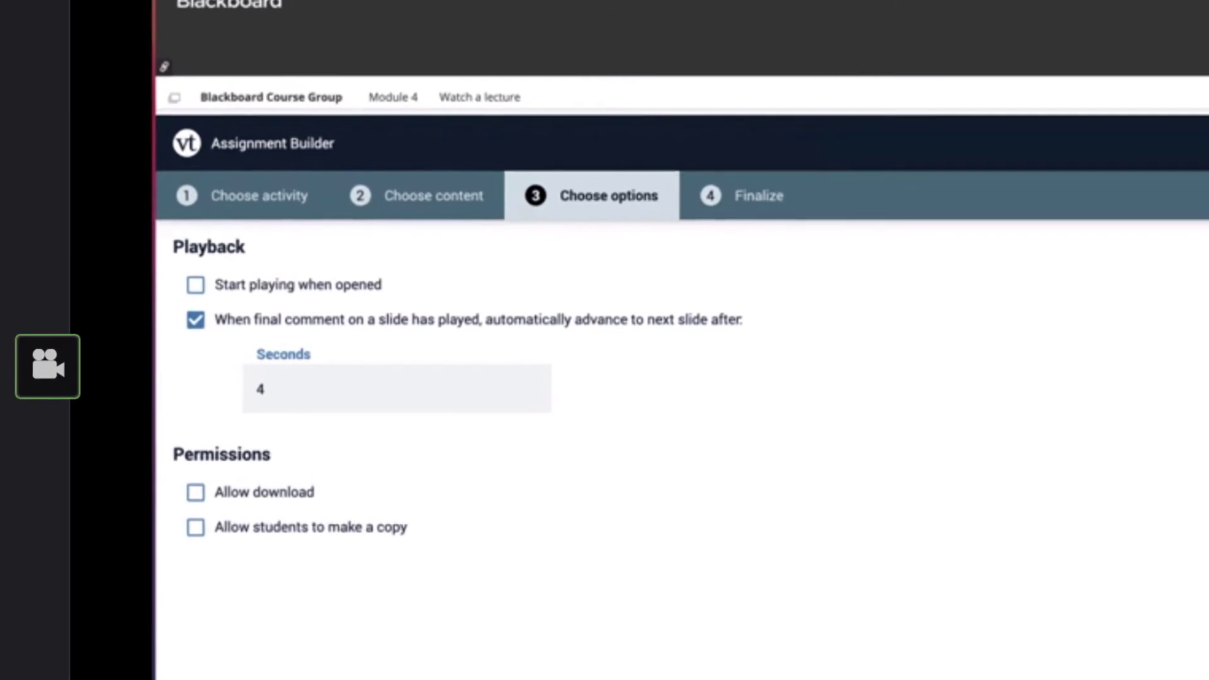
Enable playing when opened, set automatic slide advance to 1 second, allow download, and continue to finalizing
click(212, 284)
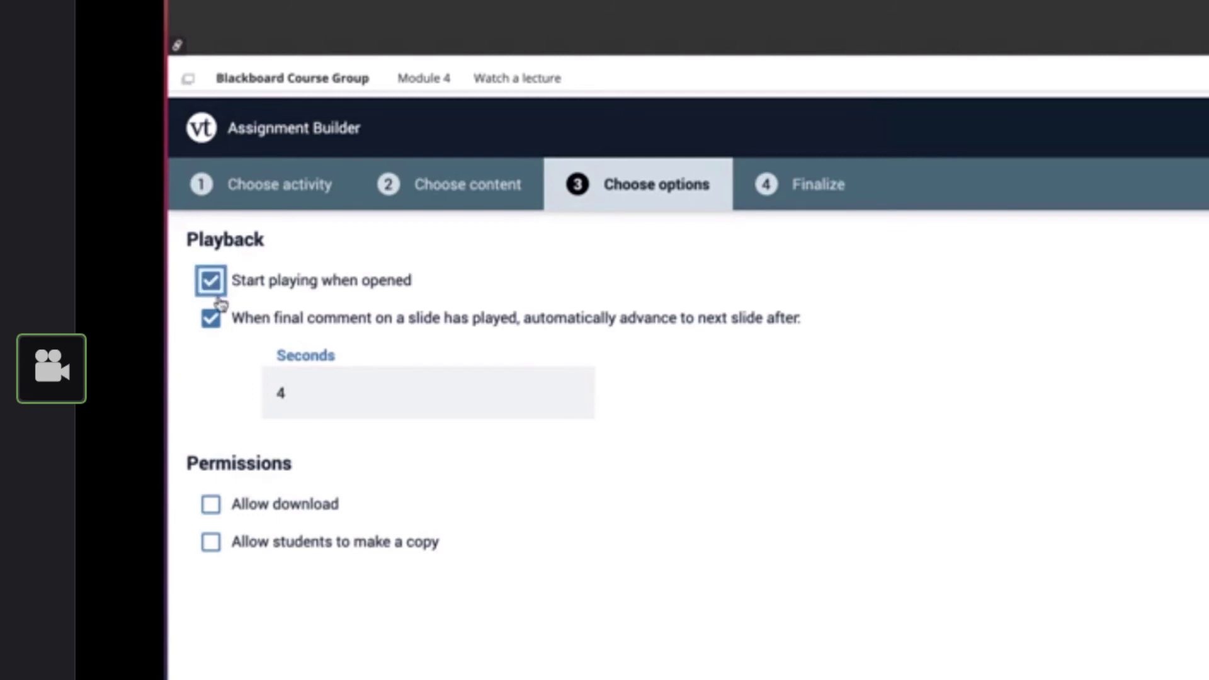
click(304, 381)
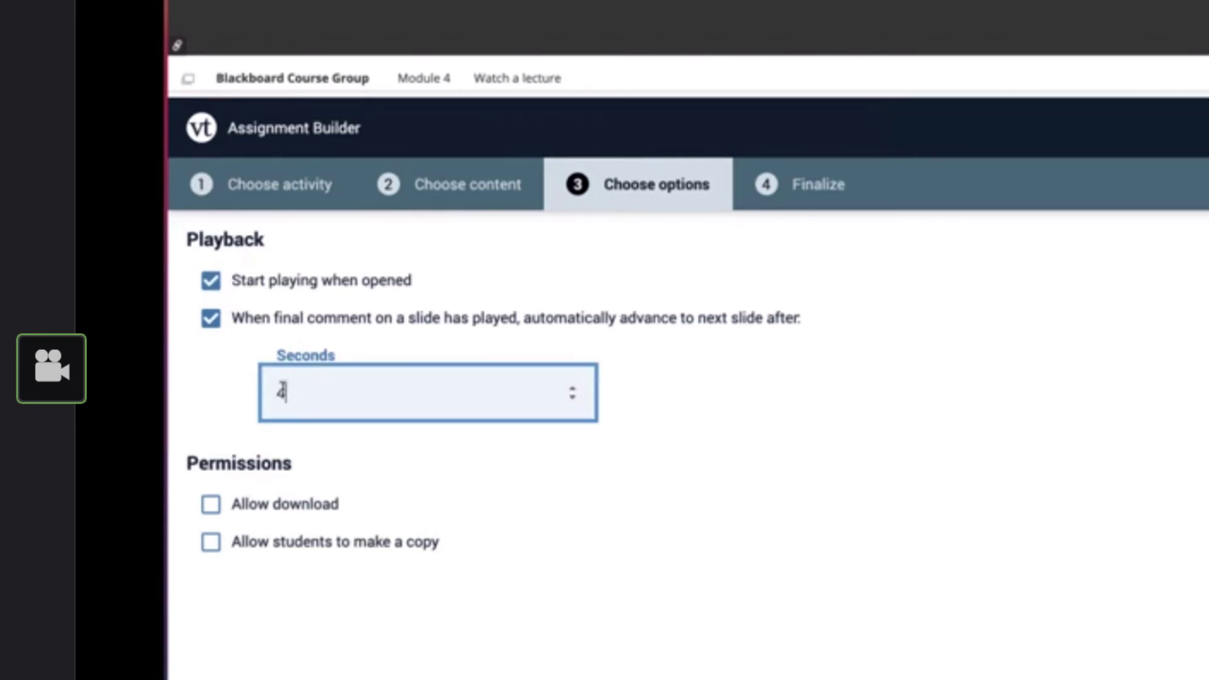
double_click(275, 390)
text(5)
click(211, 505)
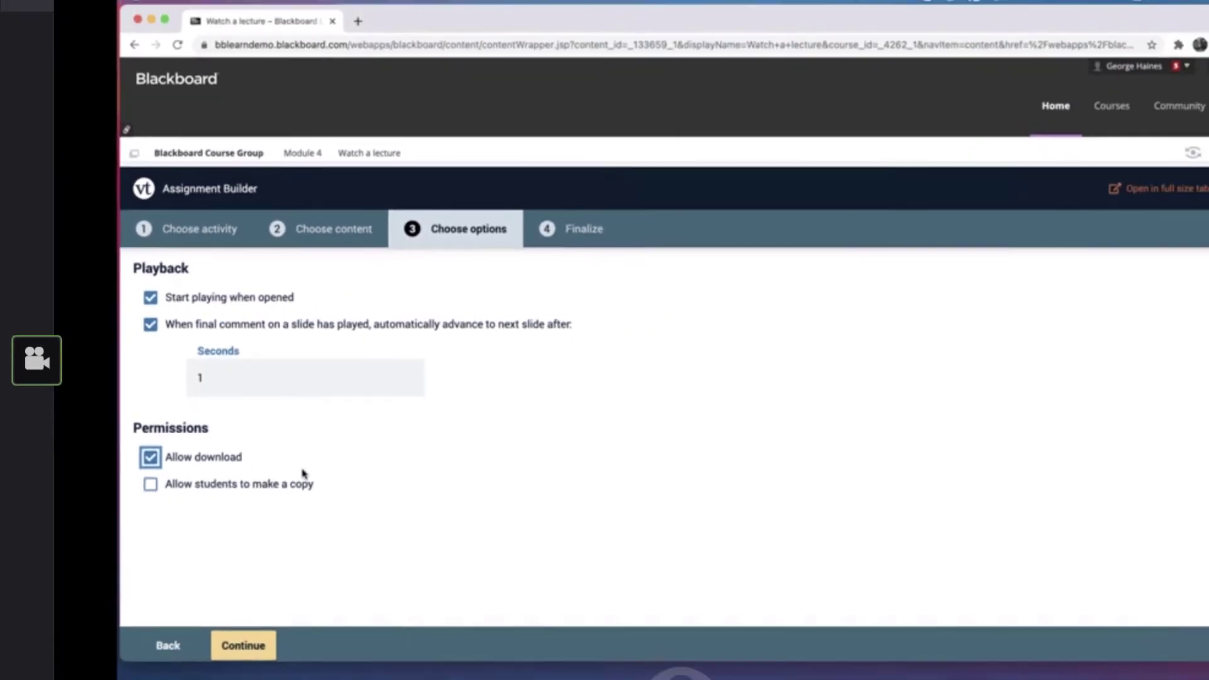
click(232, 621)
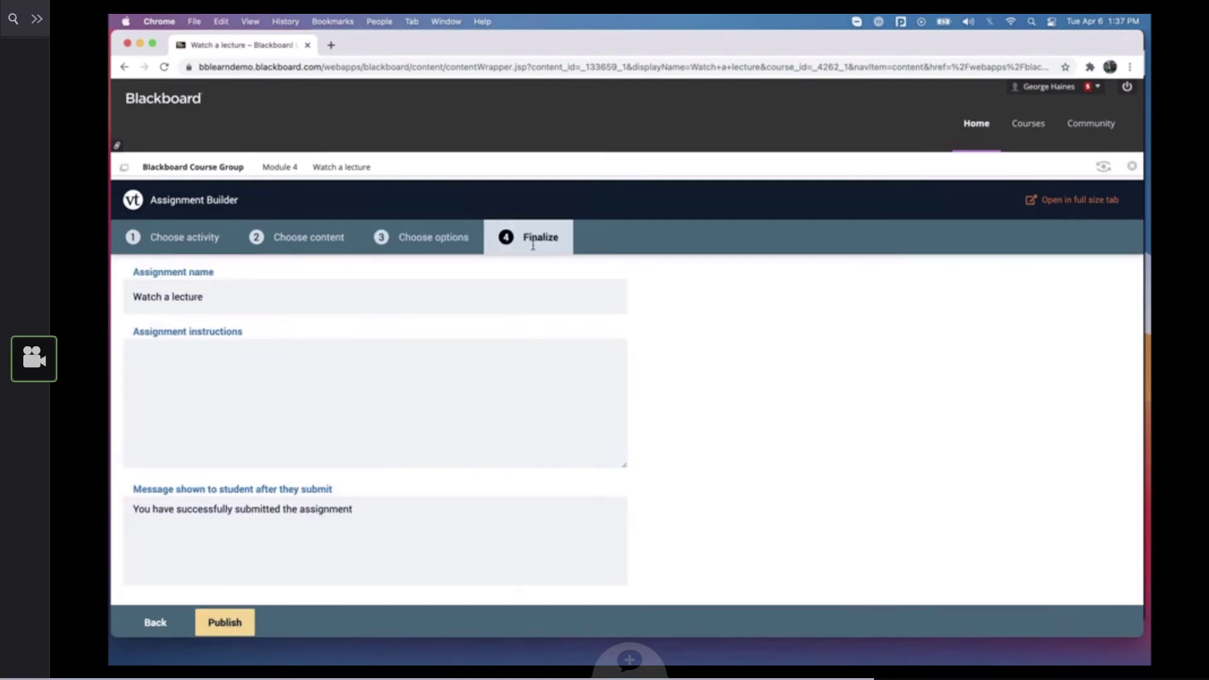
Enter "Instructions..." as the assignment instructions for Watch a lecture
click(179, 360)
text(Instructions...)
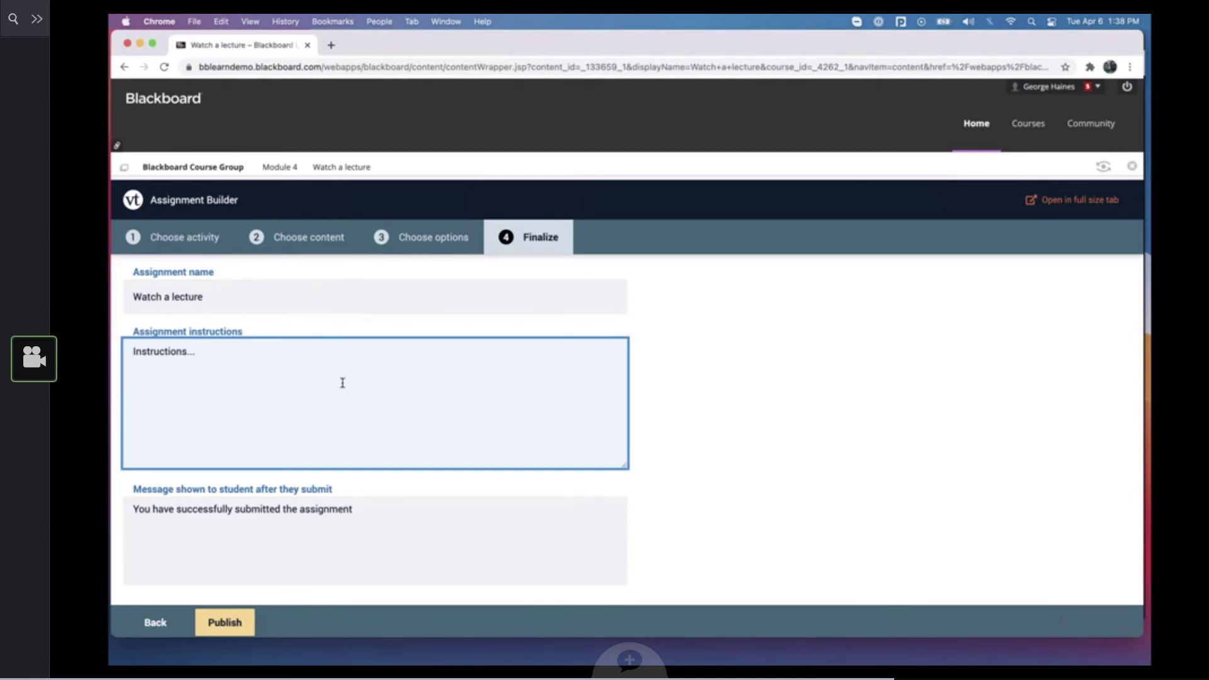
Set the start date to April 6, 2021 and the due date to April 8, 2021, and publish the assignment
scroll(342, 382, down, 5)
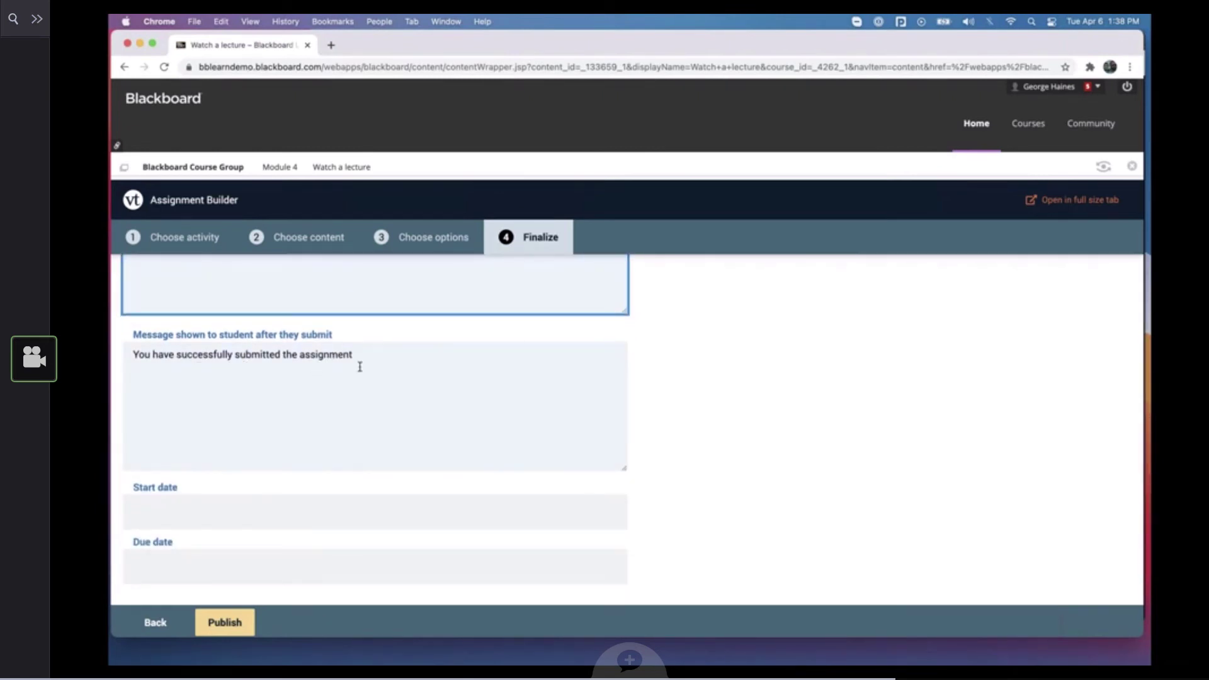
click(299, 497)
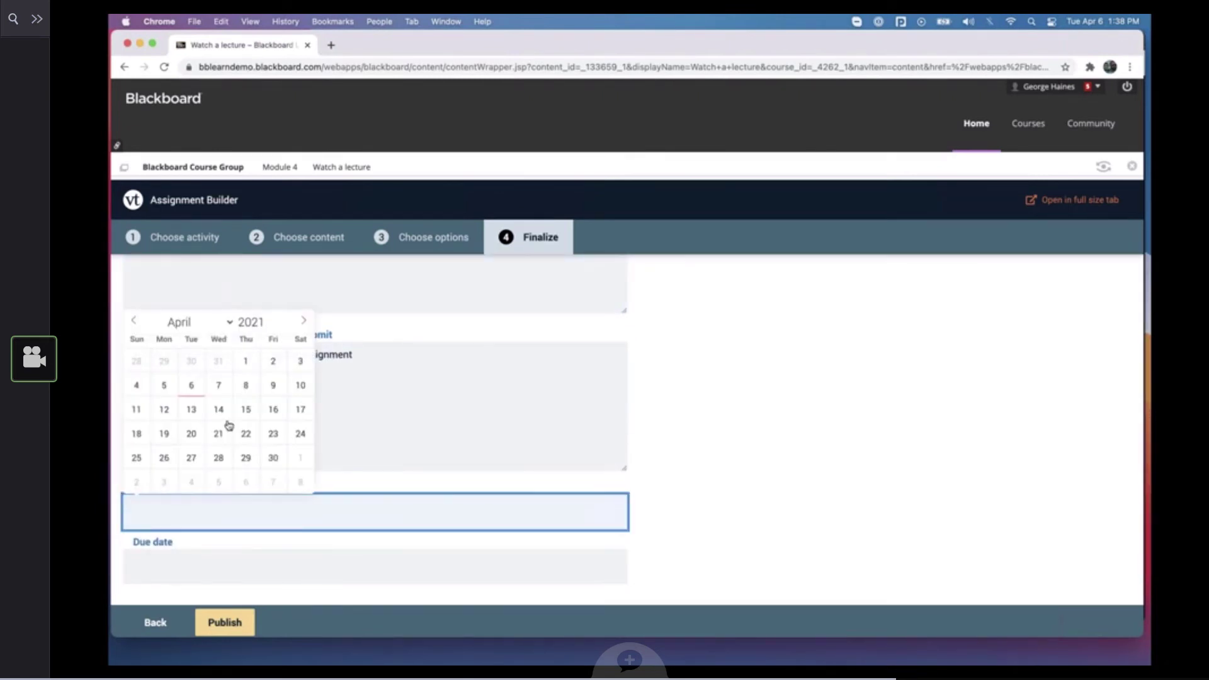
click(208, 471)
click(218, 573)
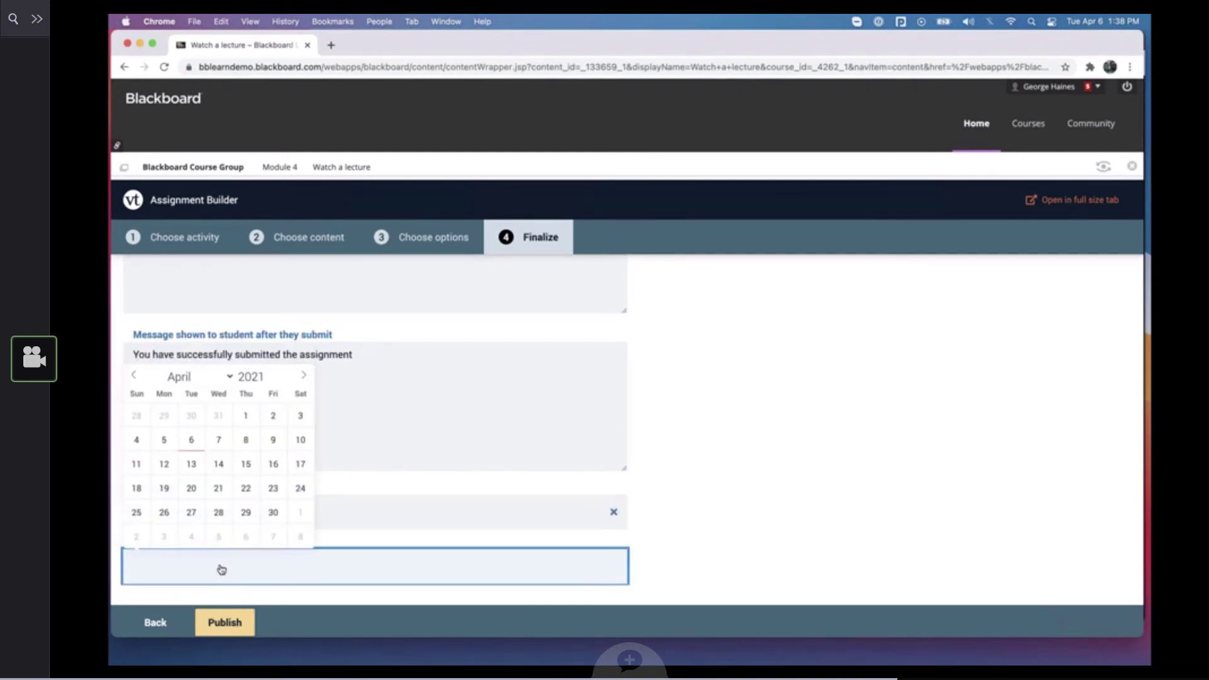
click(247, 441)
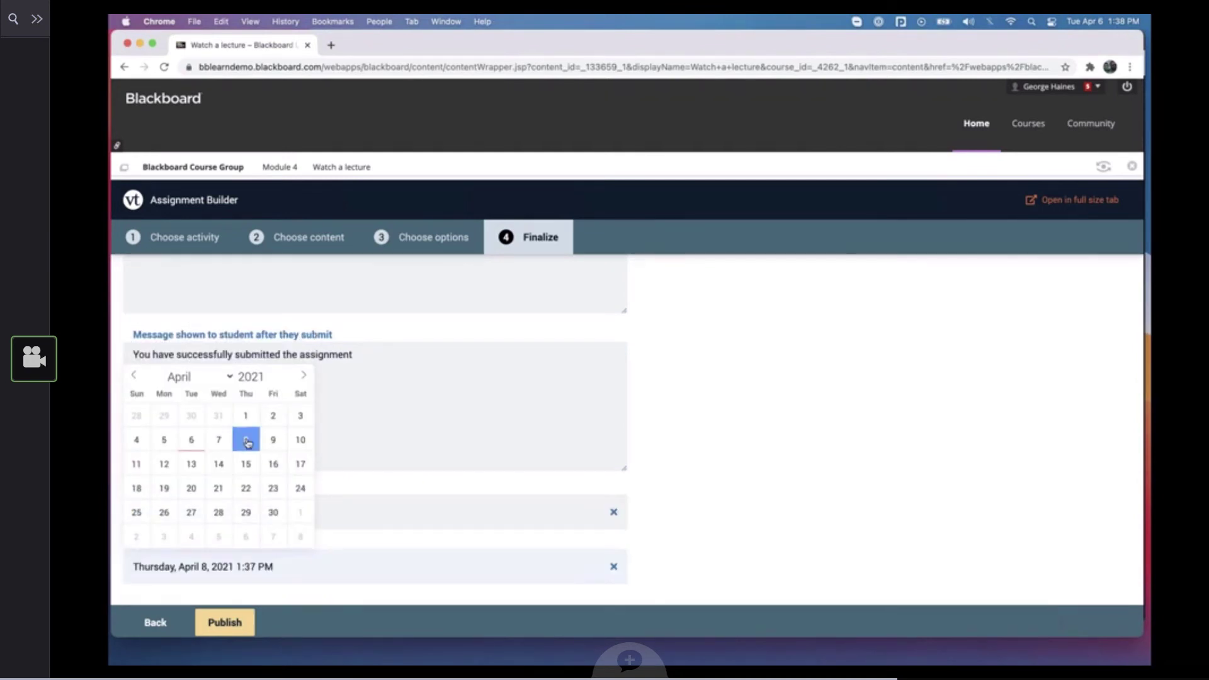
click(415, 475)
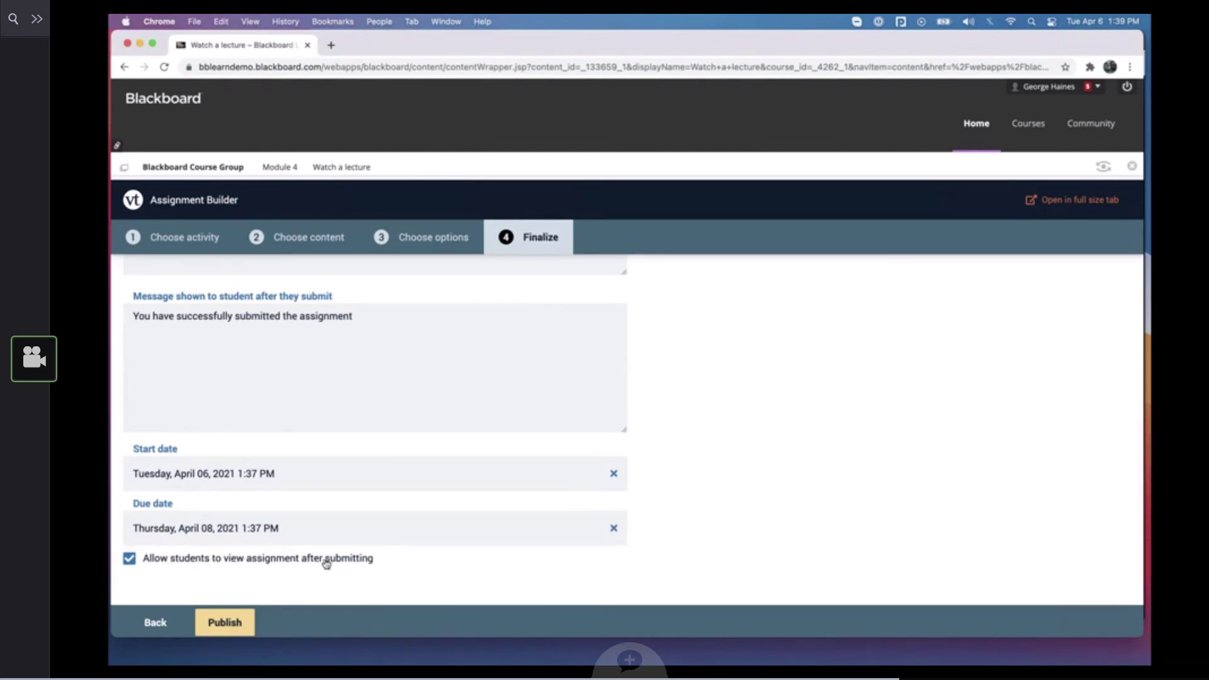
click(240, 624)
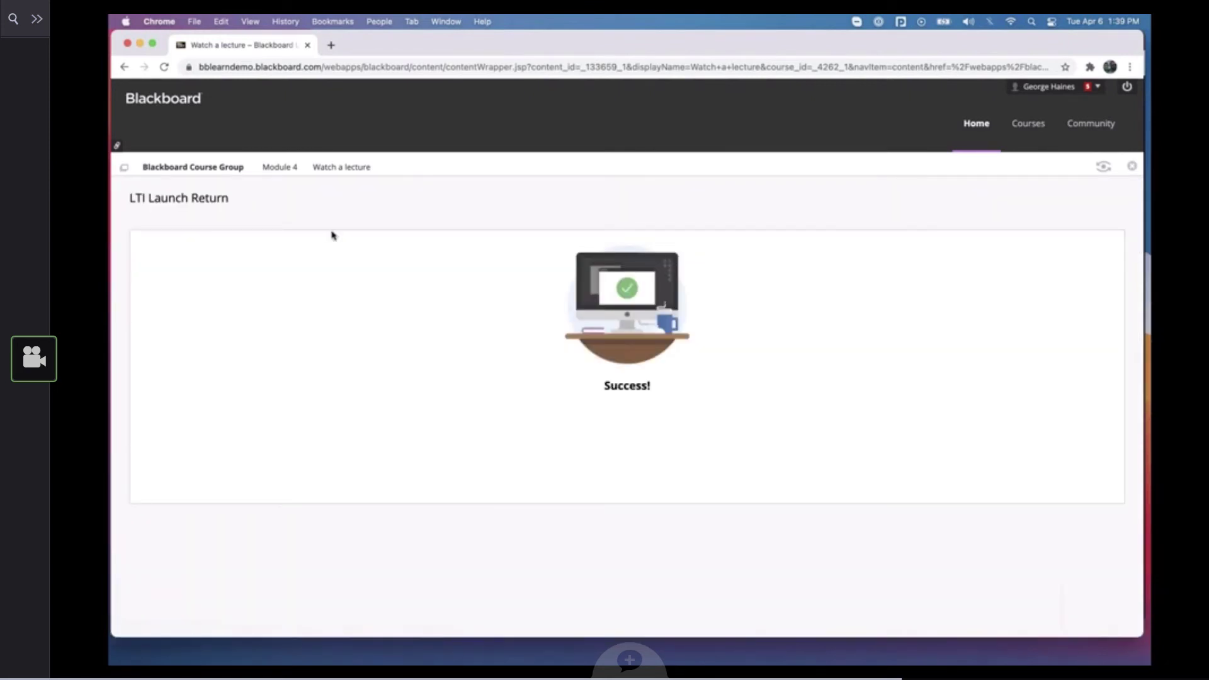
Return to Module 4, open the Quiz 5 assignment and start editing it
click(289, 168)
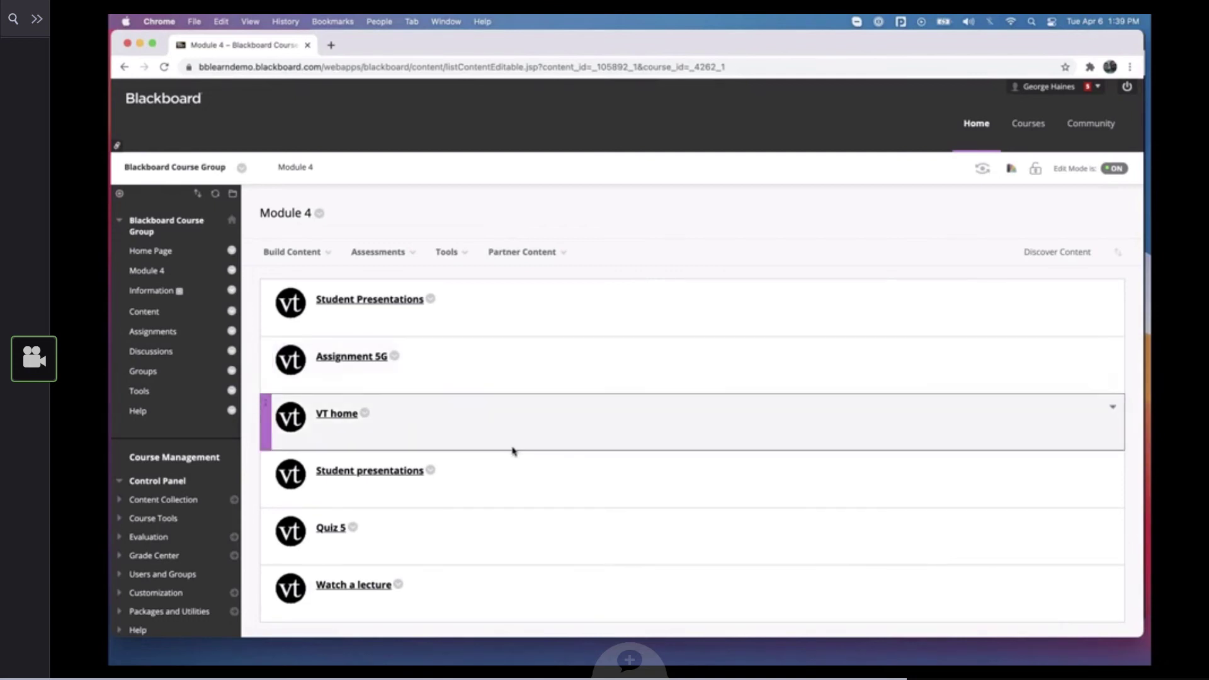
click(331, 528)
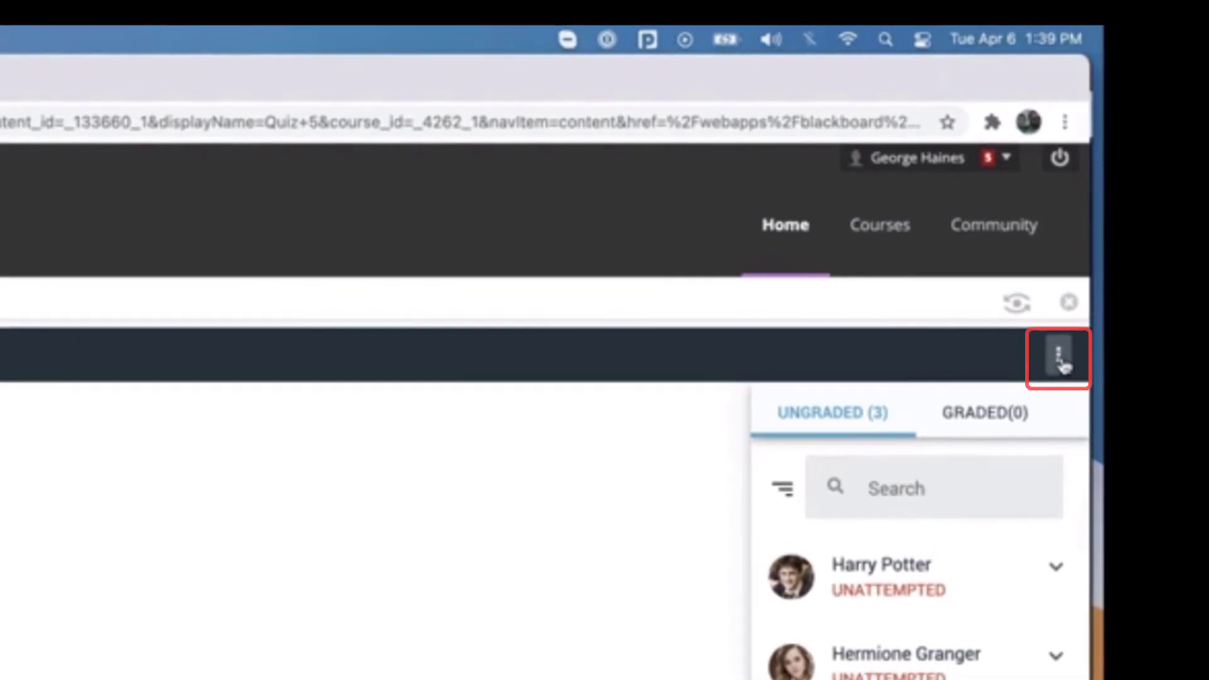
click(1060, 359)
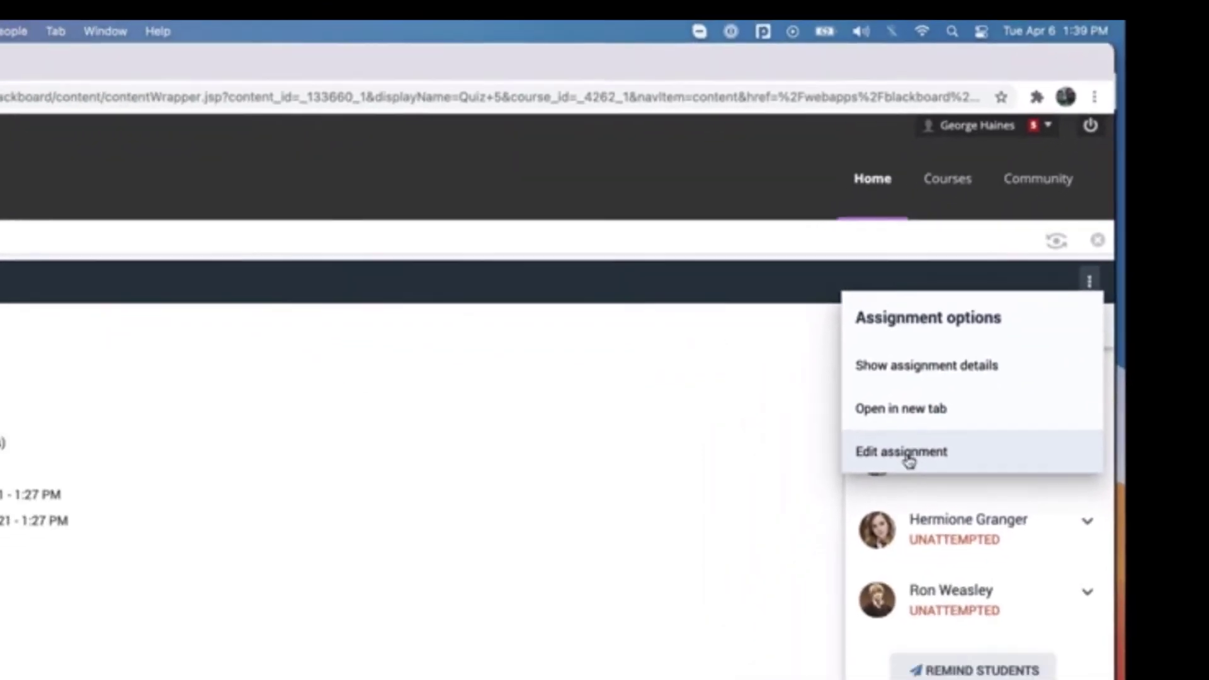
click(825, 570)
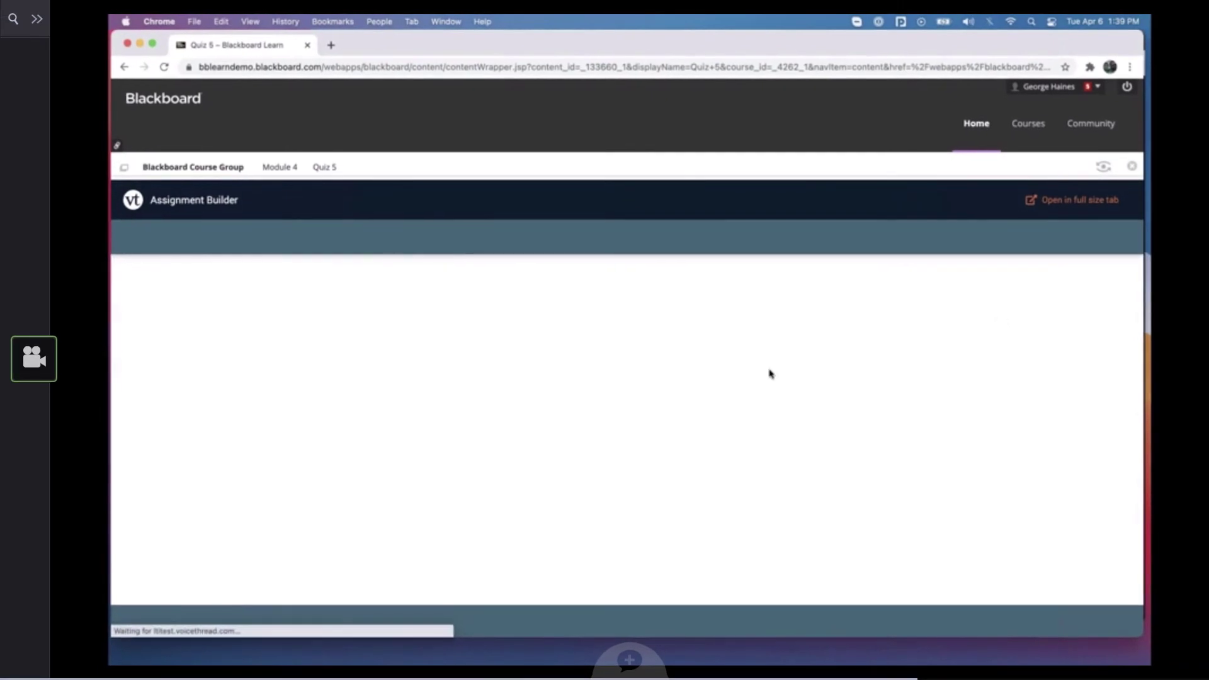
Change the Quiz 5 assessment to Pass / Fail and publish the assignment again
scroll(371, 407, down, 2)
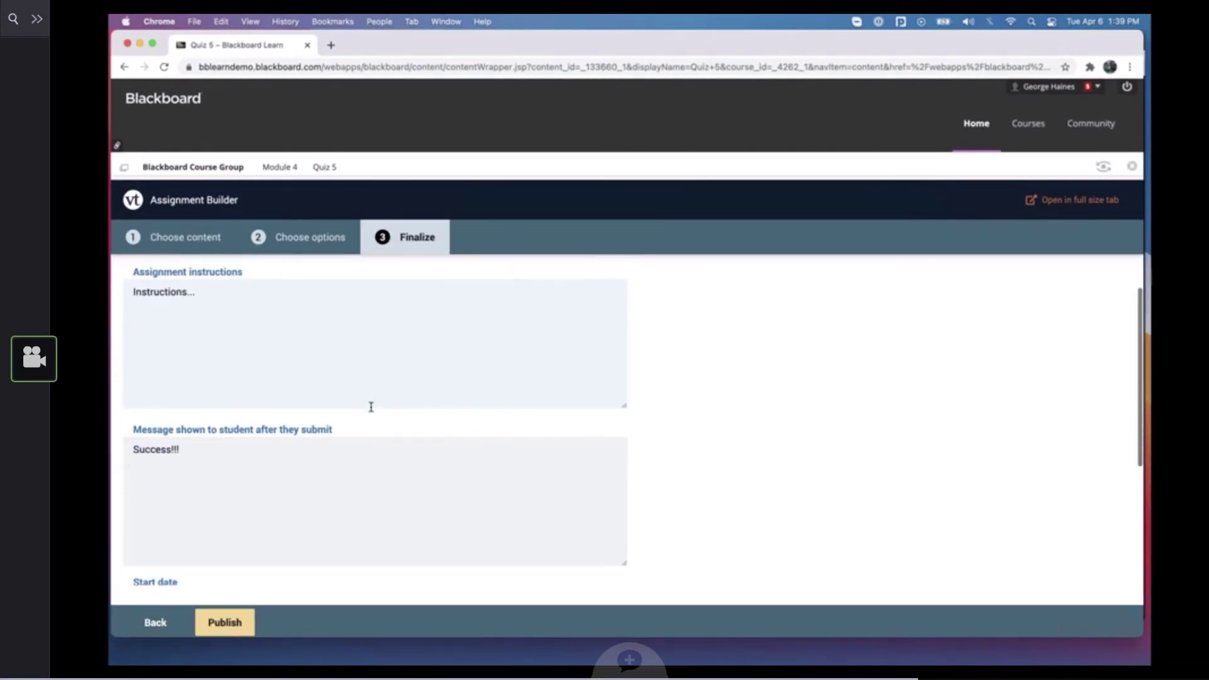
scroll(371, 407, down, 3)
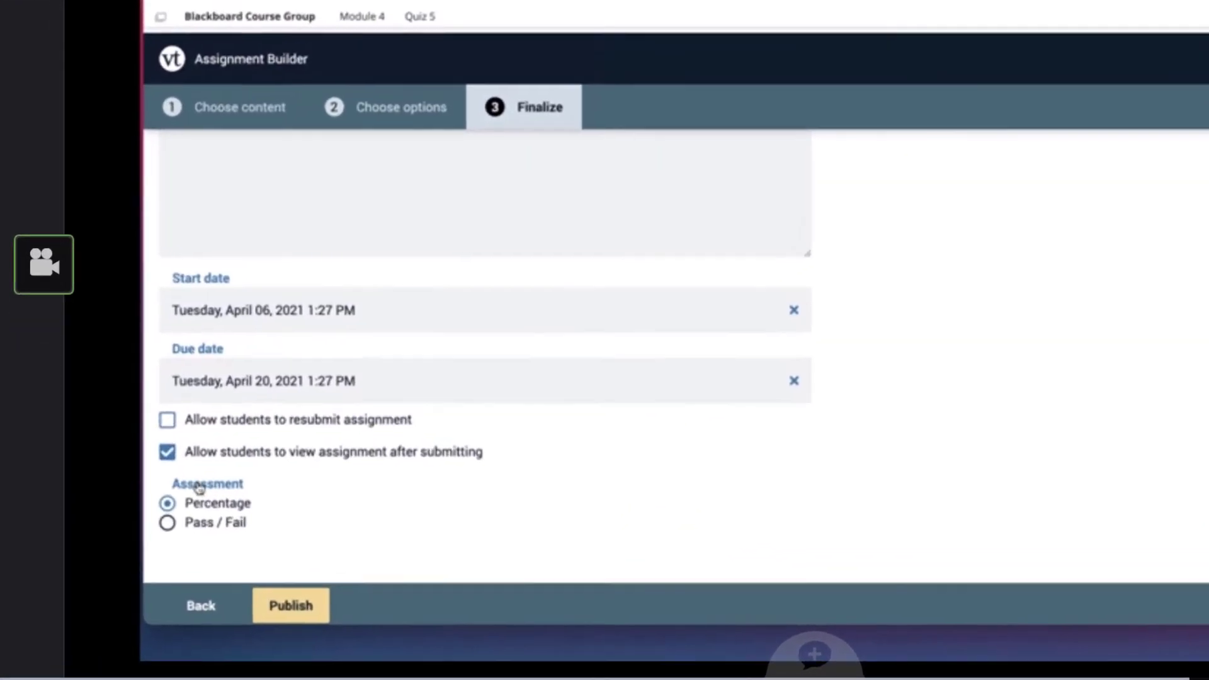
click(172, 520)
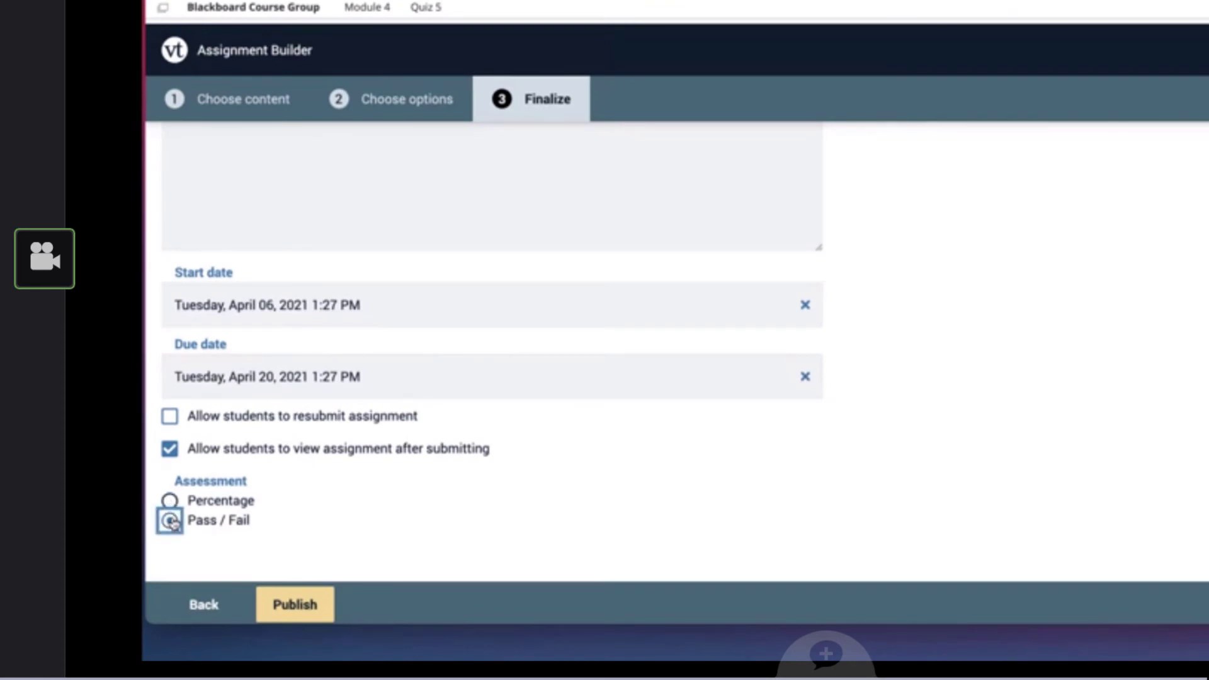
click(296, 605)
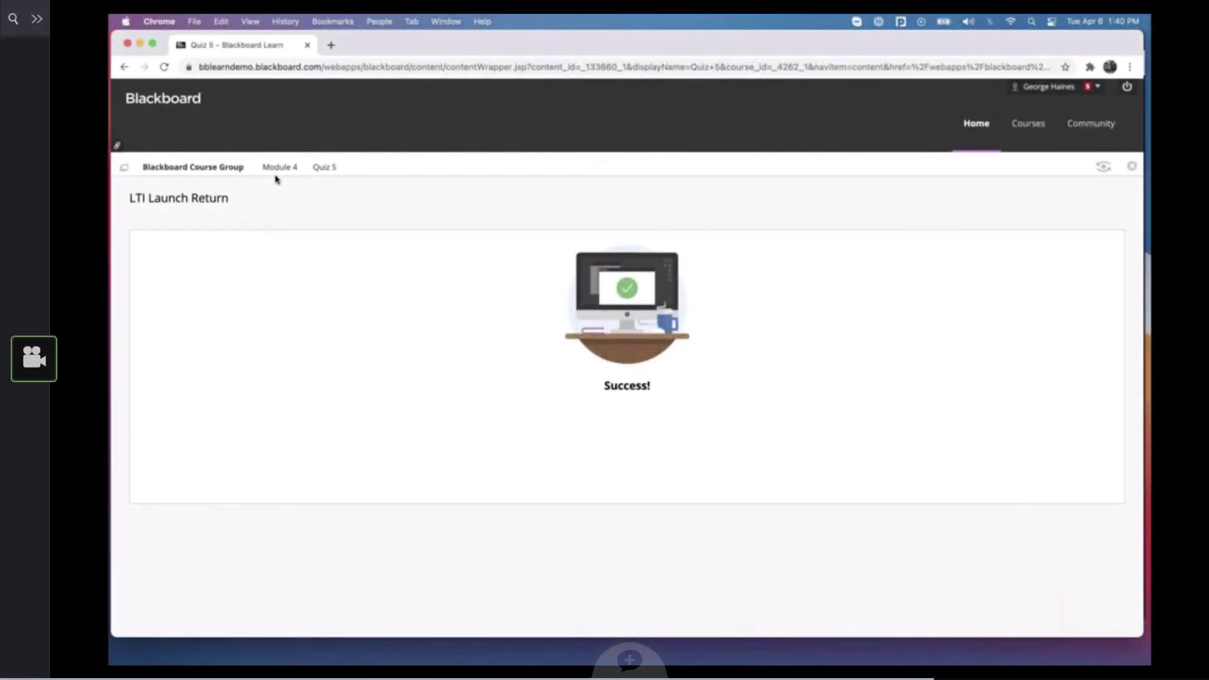
Return to Module 4, open the Student presentations assignment and start editing it
click(278, 168)
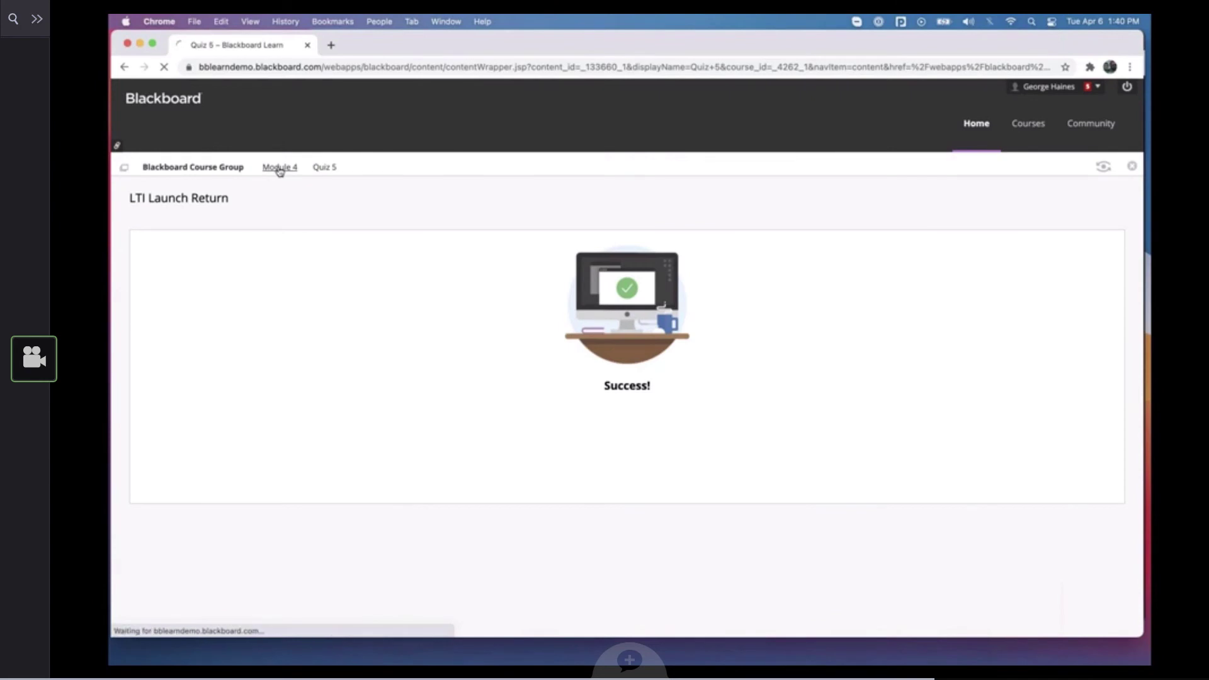
click(377, 472)
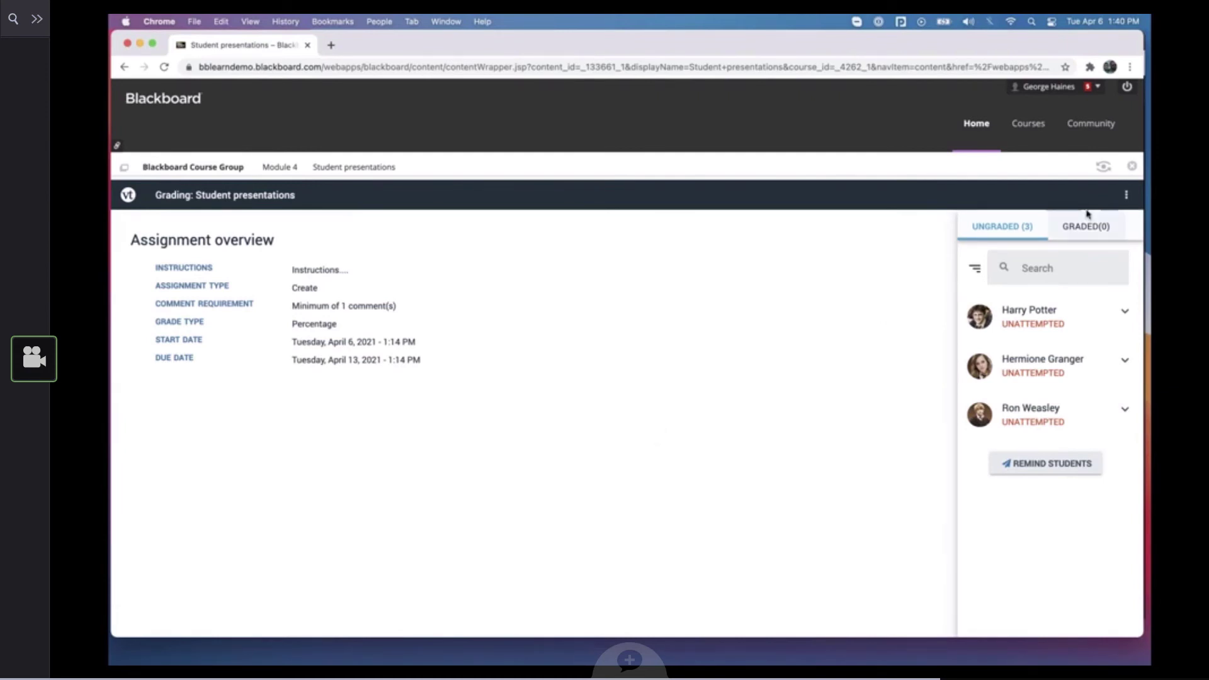
click(1126, 195)
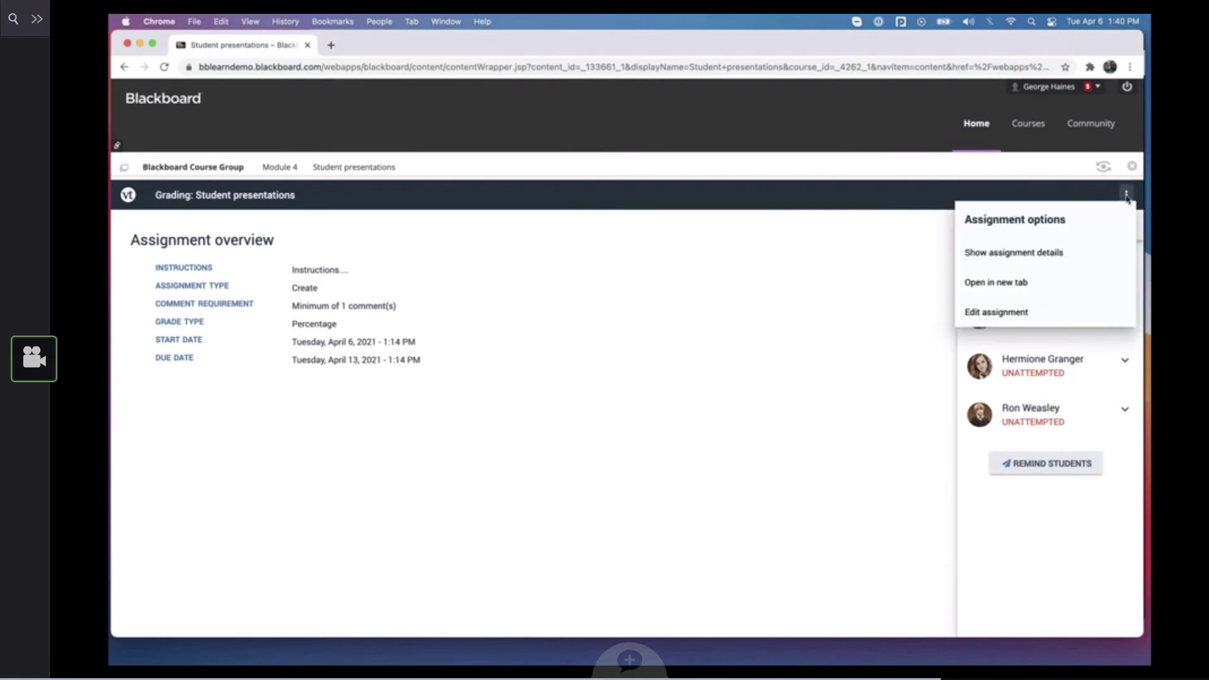
click(992, 318)
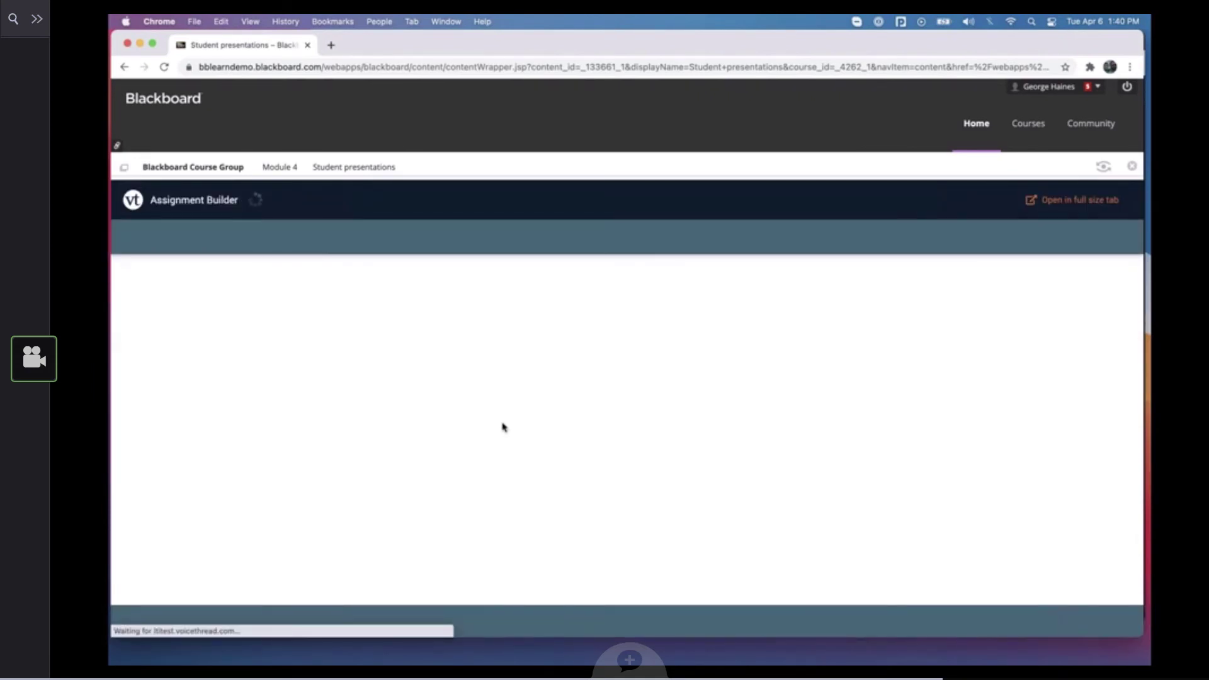
Enable the Student Gallery option that lets students see each other's submissions for Student presentations, and publish the assignment again
scroll(503, 424, down, 2)
scroll(503, 423, down, 5)
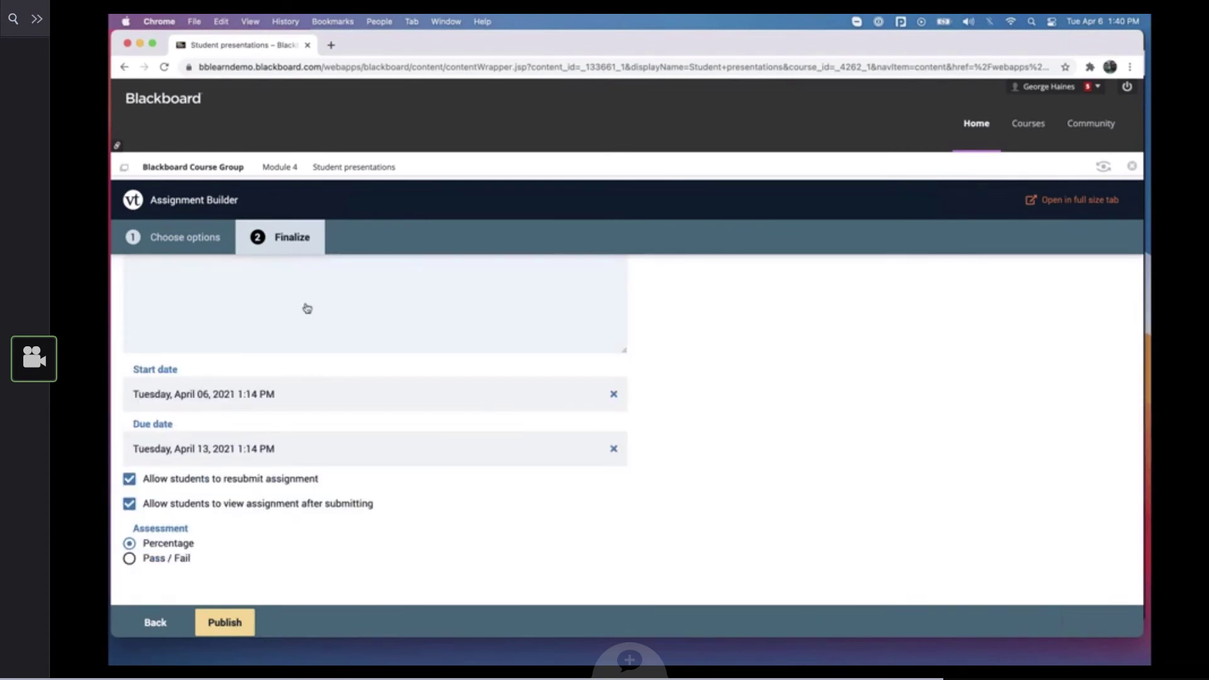
click(155, 623)
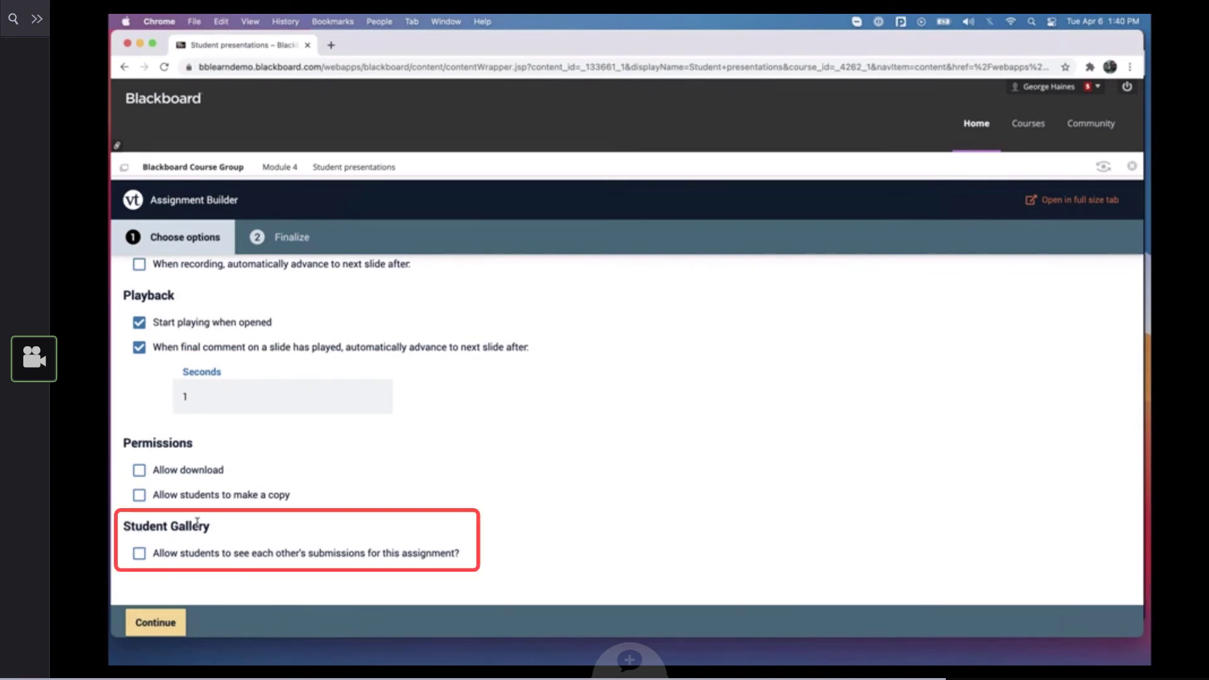
click(139, 554)
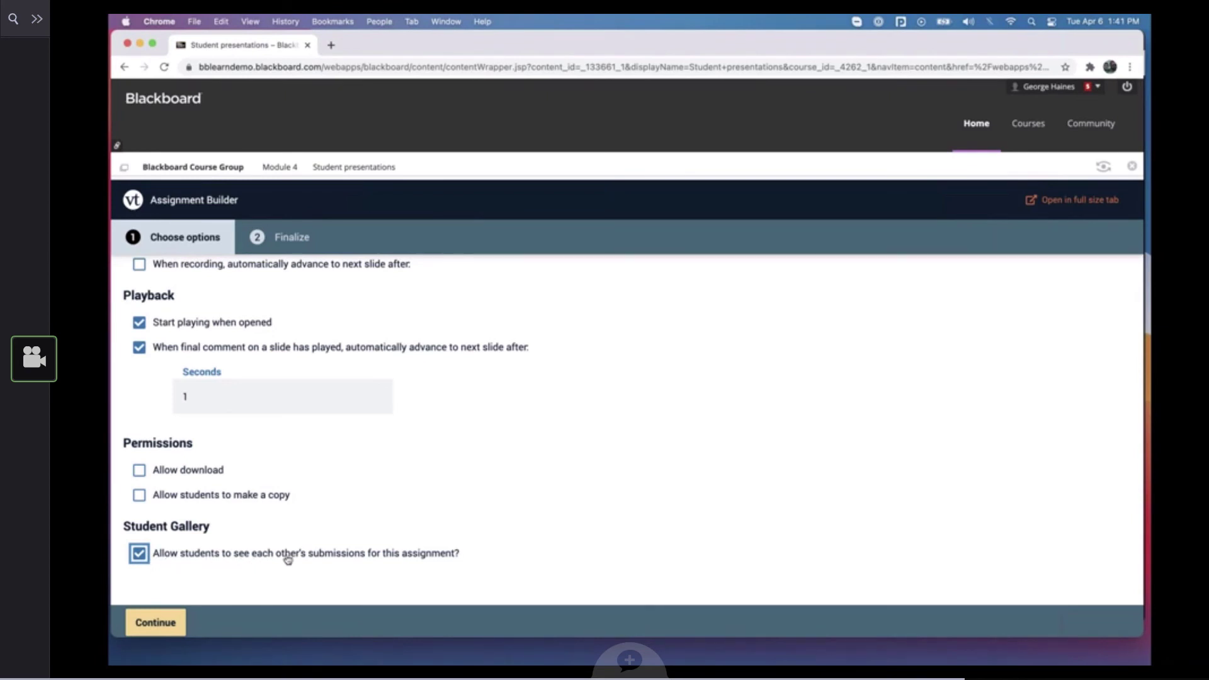
click(168, 622)
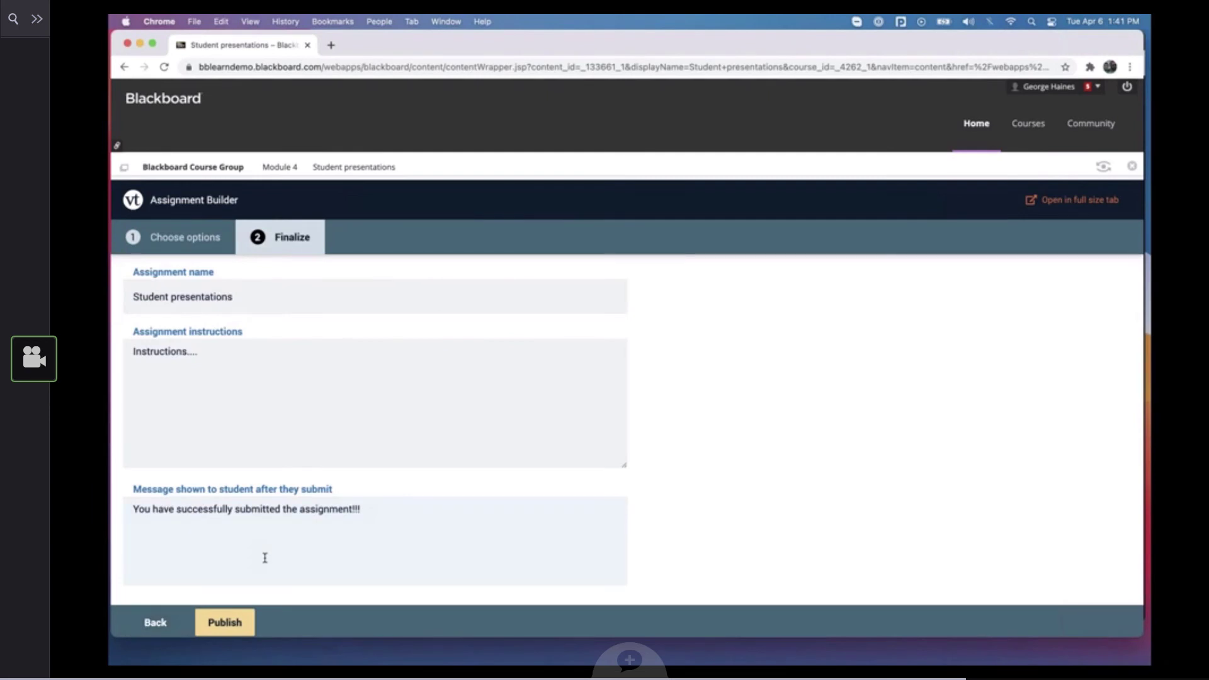
click(227, 623)
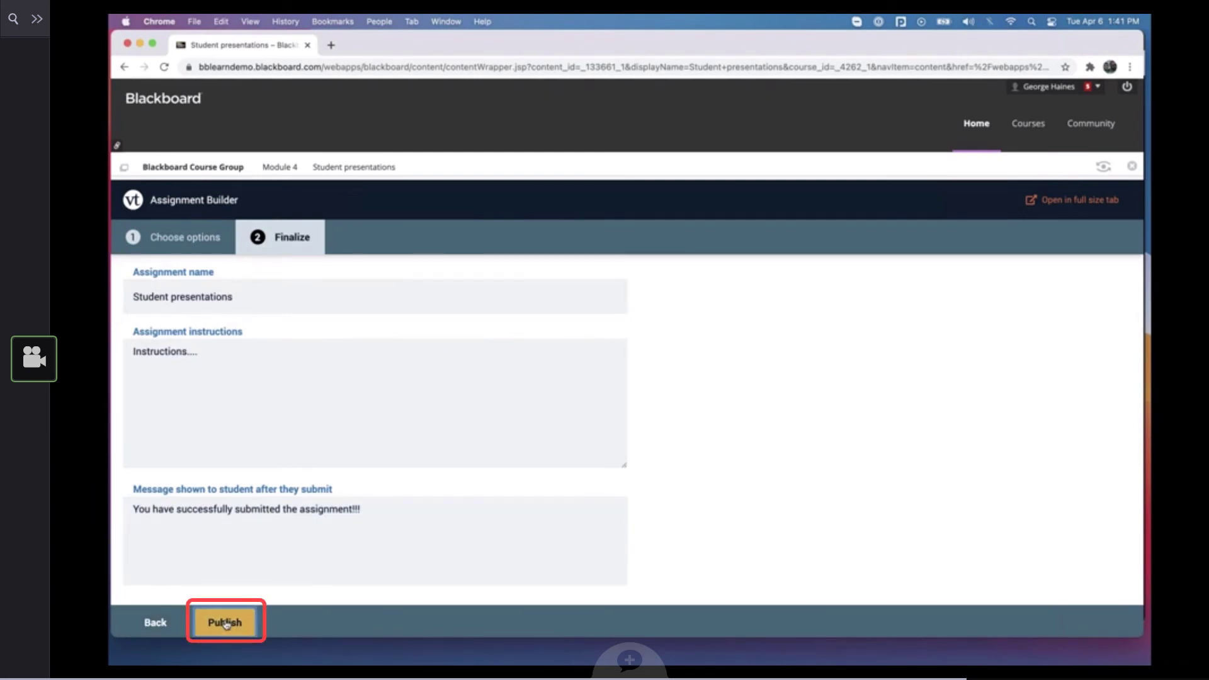
Return to Module 4, switch to the student's incognito browser window and open the Student presentations assignment there
click(287, 171)
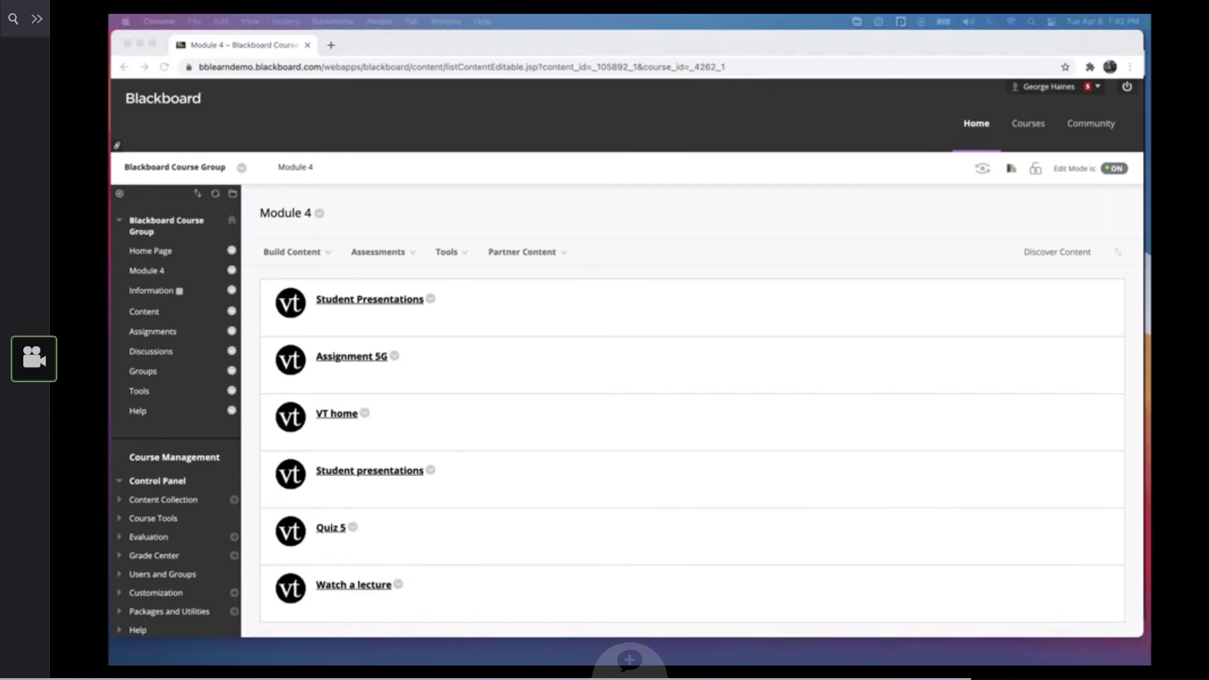
drag(1151, 165, 578, 35)
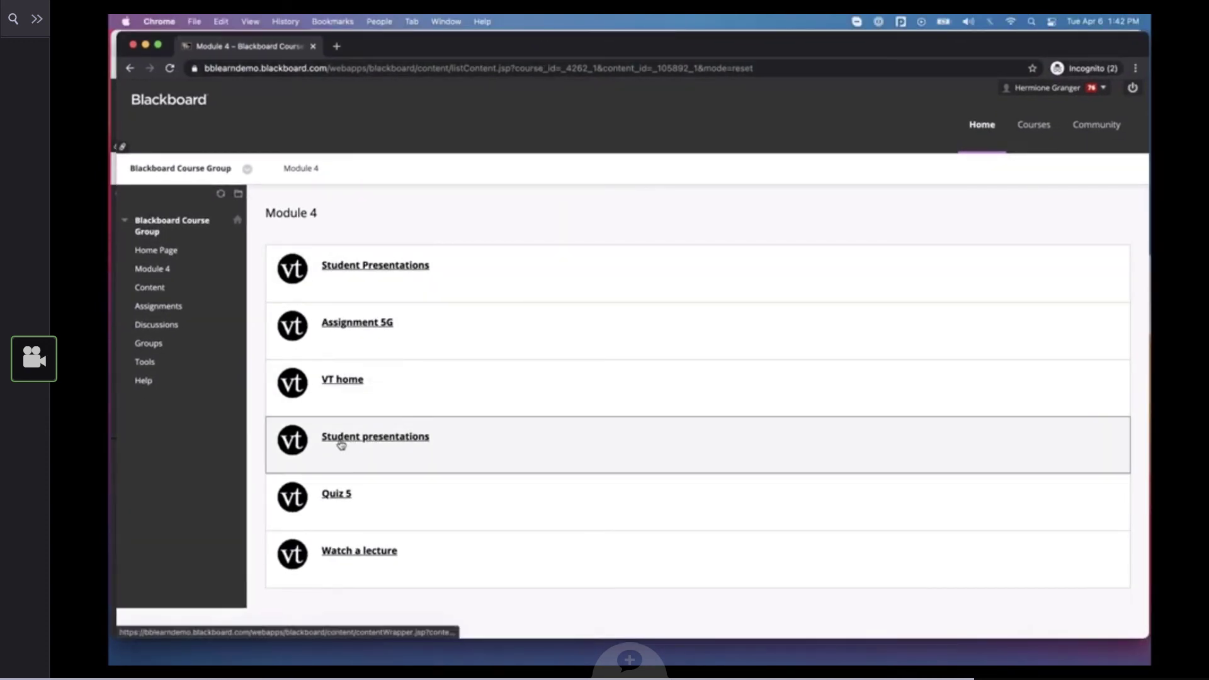
click(386, 439)
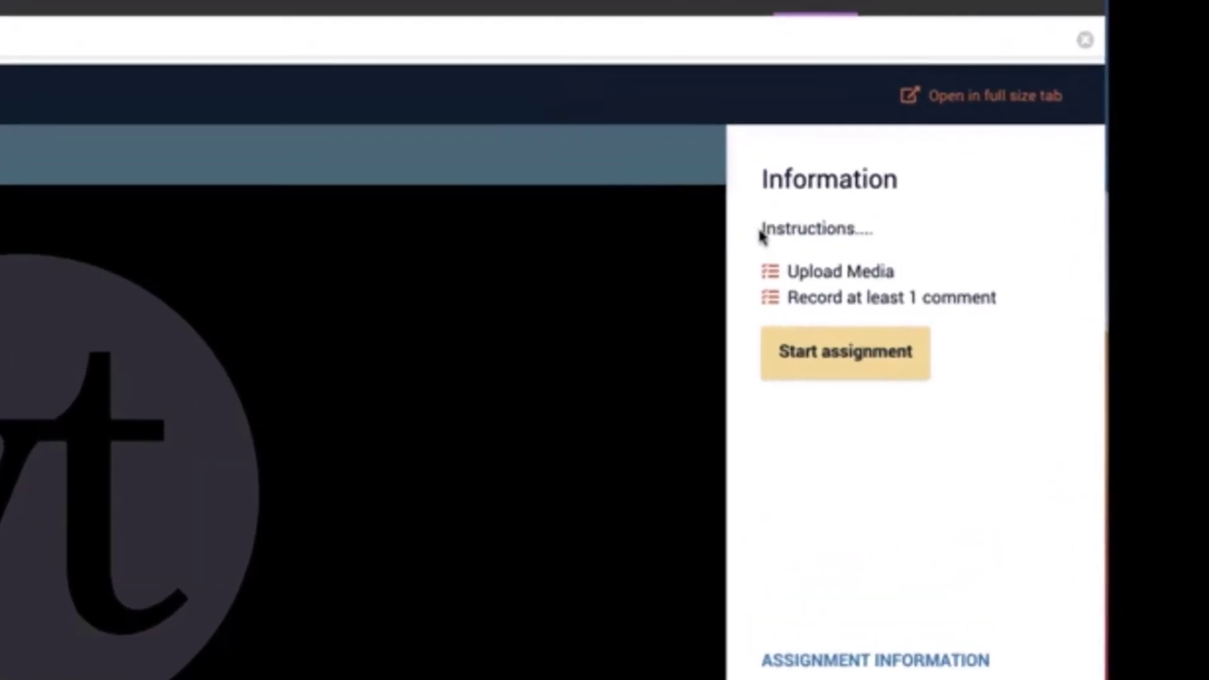
Review the instructions and the upload and comment requirements, and start the assignment as the student
drag(761, 234, 870, 242)
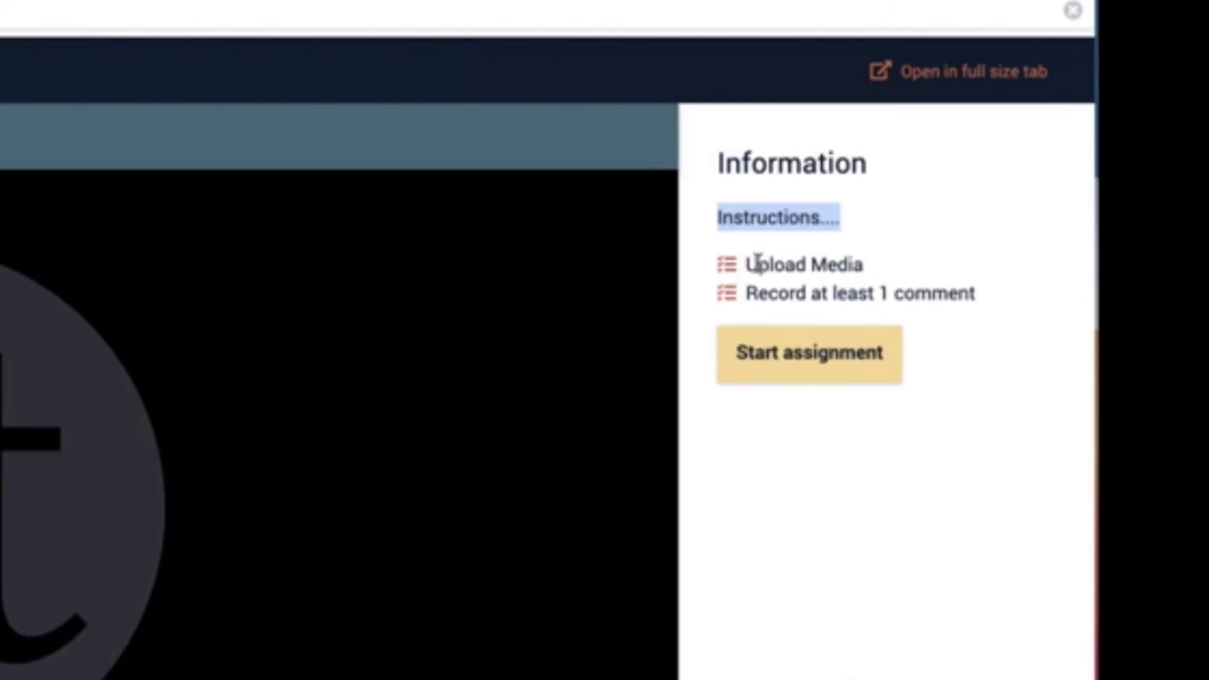
drag(746, 265, 861, 269)
drag(745, 291, 974, 313)
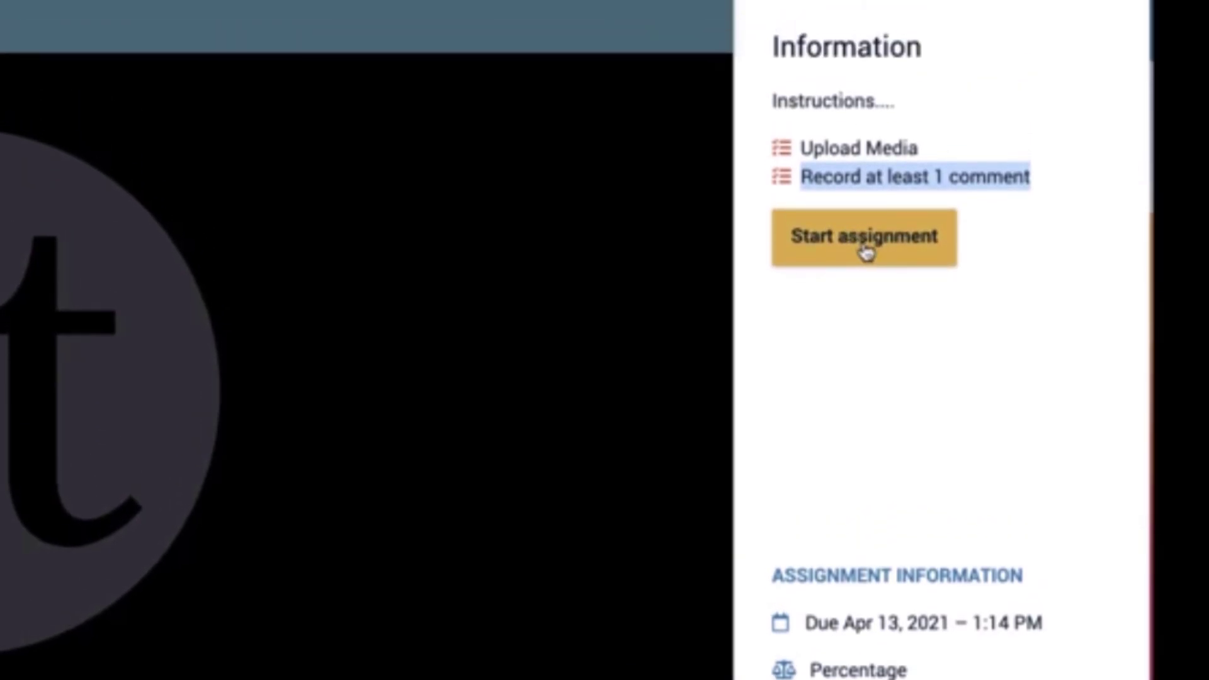
click(866, 251)
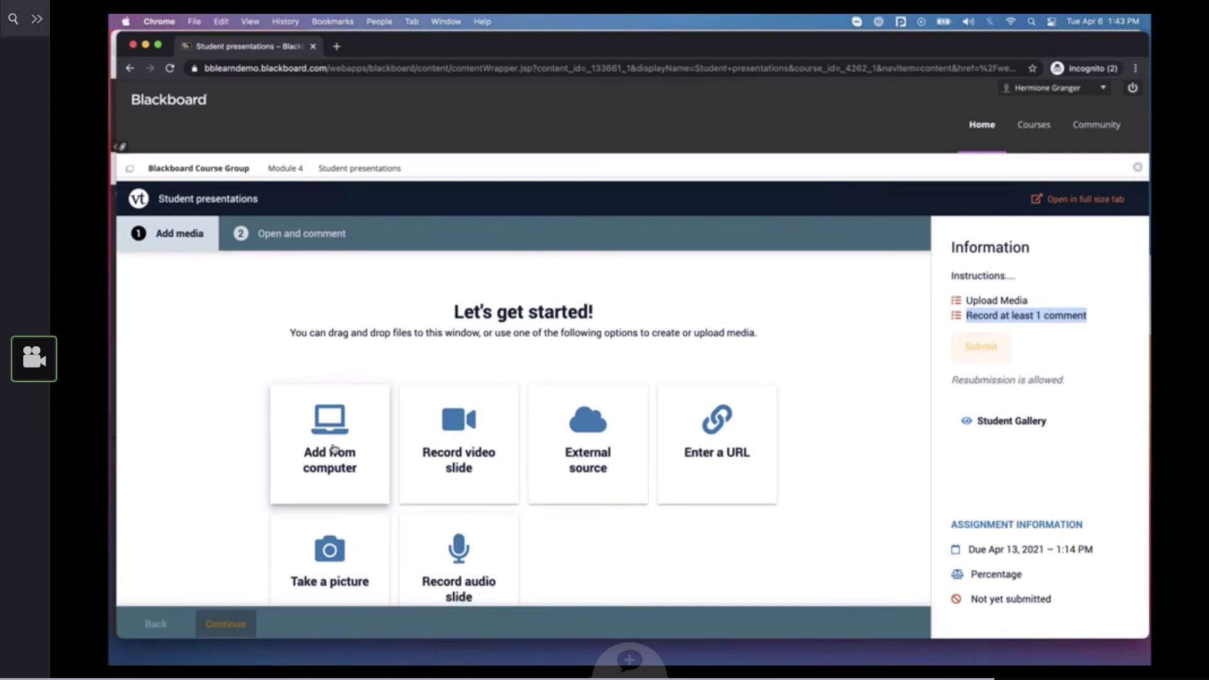
Use the existing VoiceThread 5/27 with the sunflower for the submission and proceed to the Open and comment stage
scroll(328, 466, down, 3)
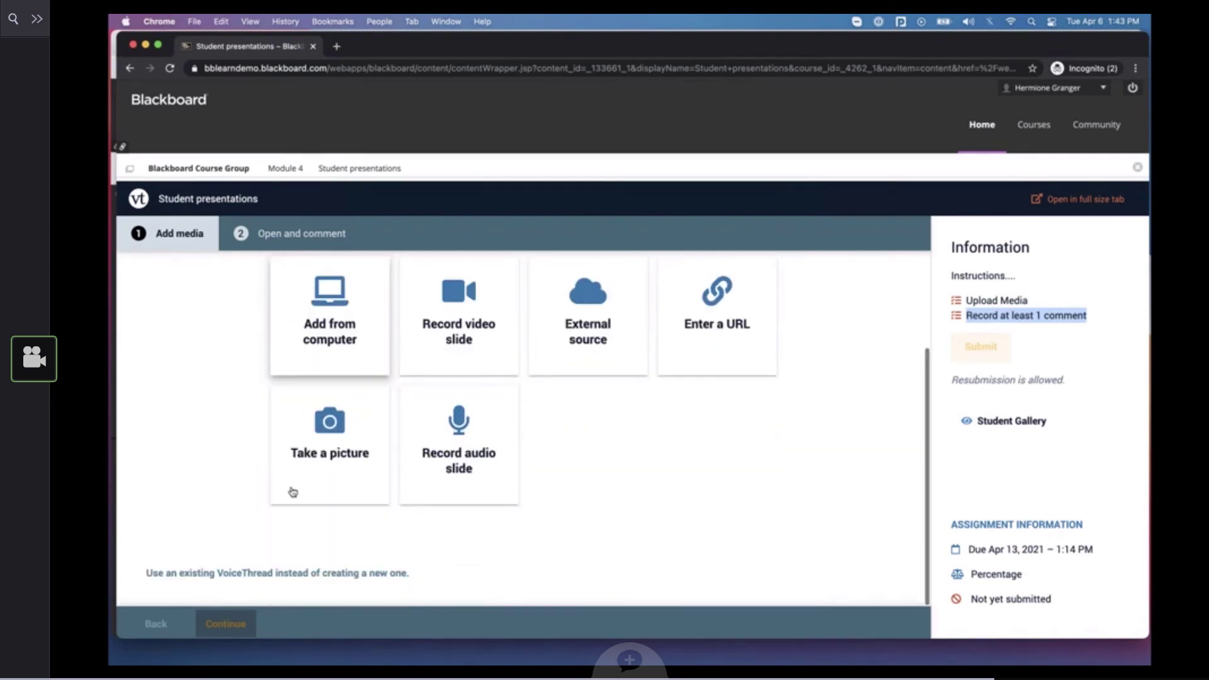
click(314, 578)
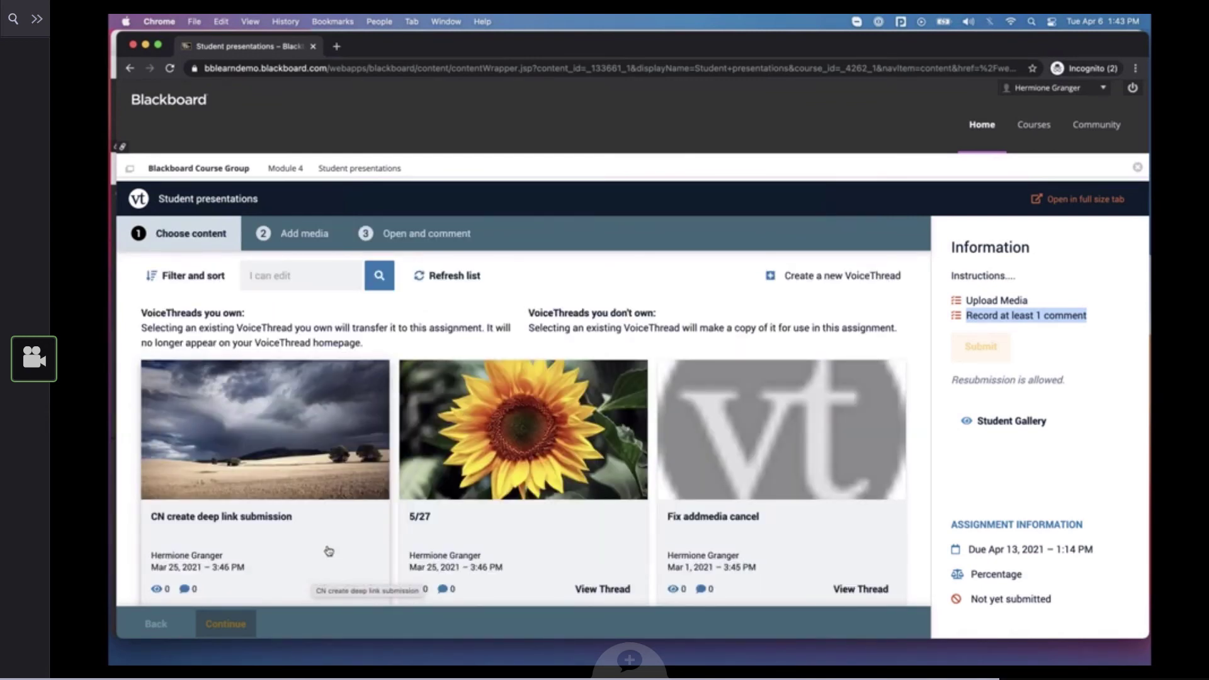
click(518, 448)
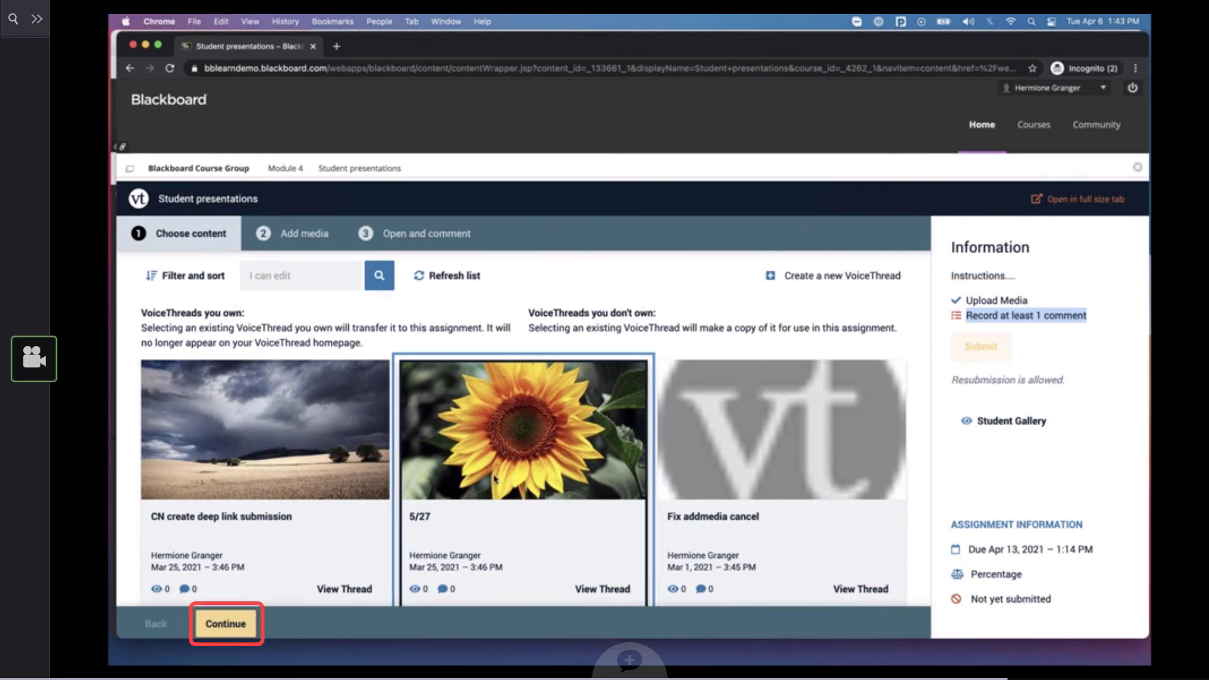
click(226, 626)
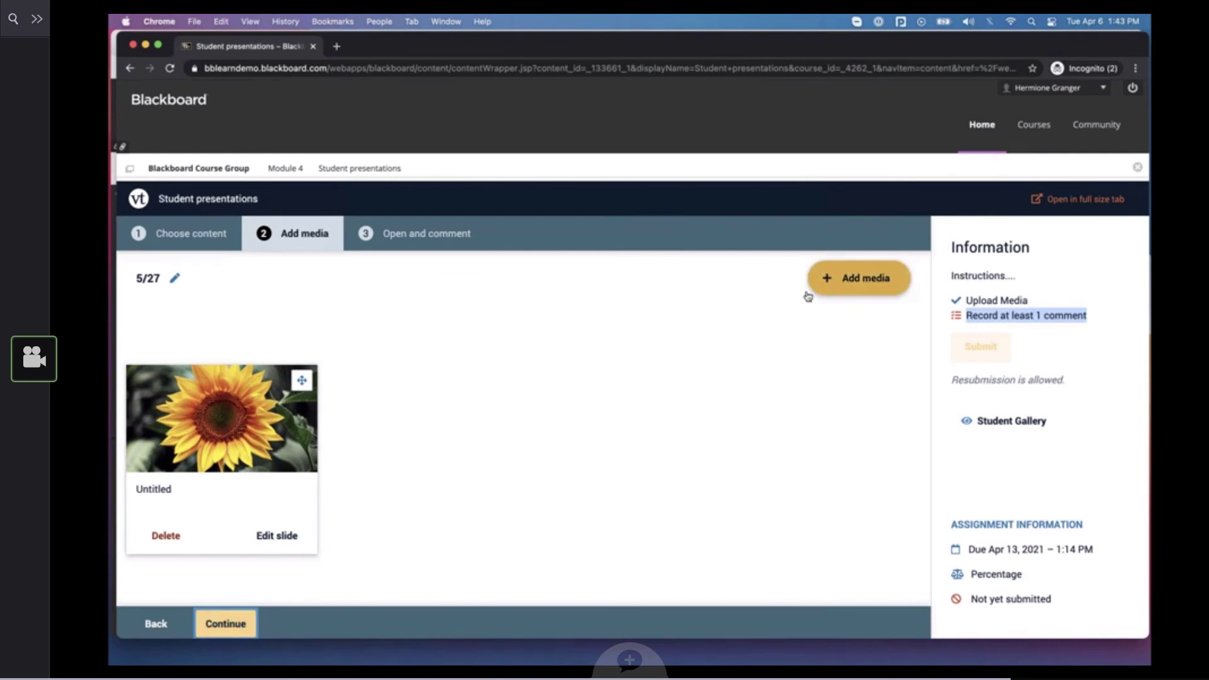
click(227, 622)
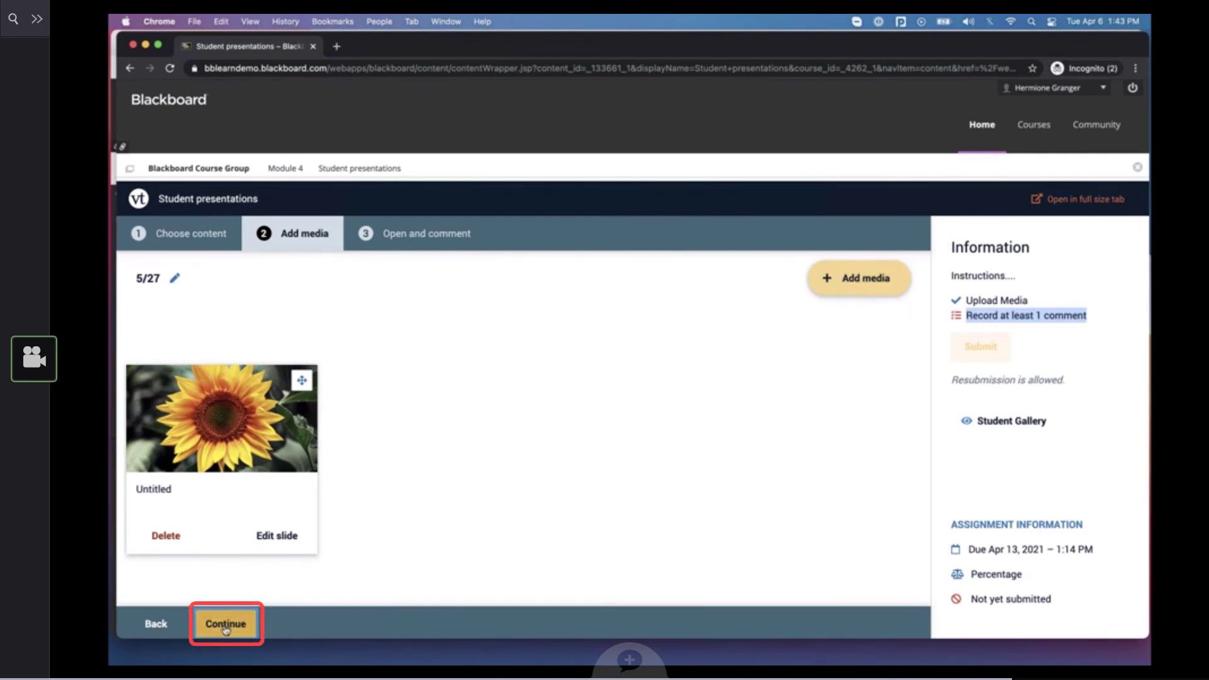
click(225, 625)
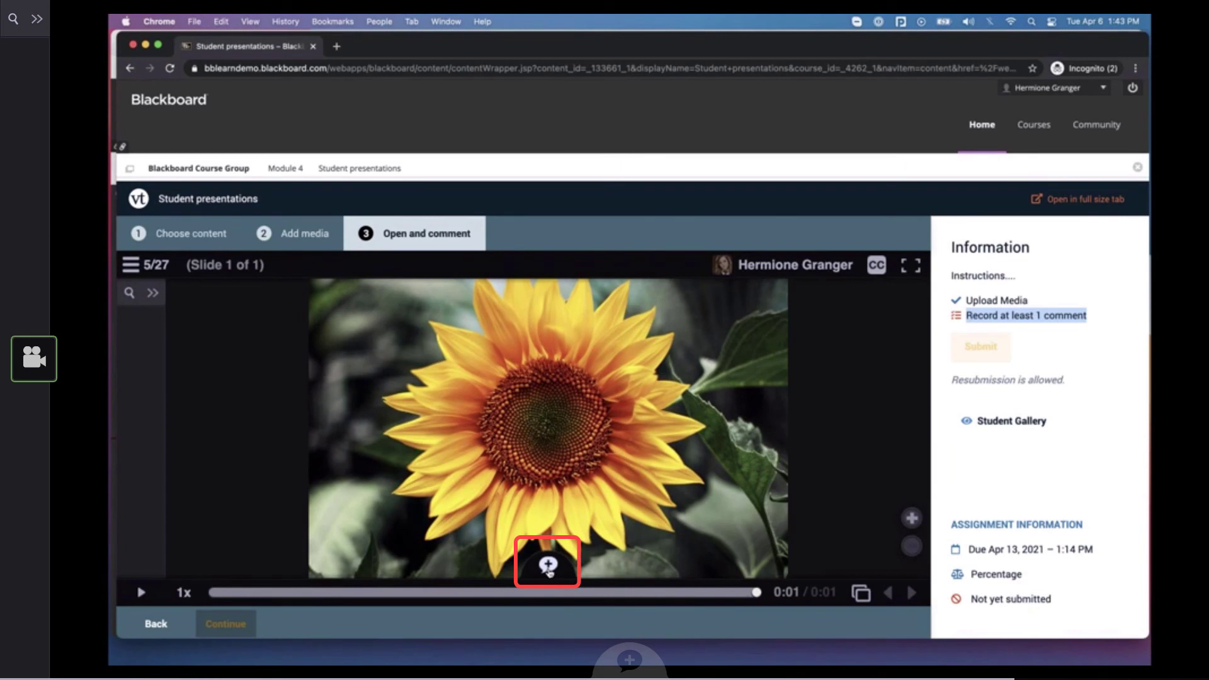
Start recording a microphone comment on the sunflower slide, allowing the site to use the microphone
click(548, 565)
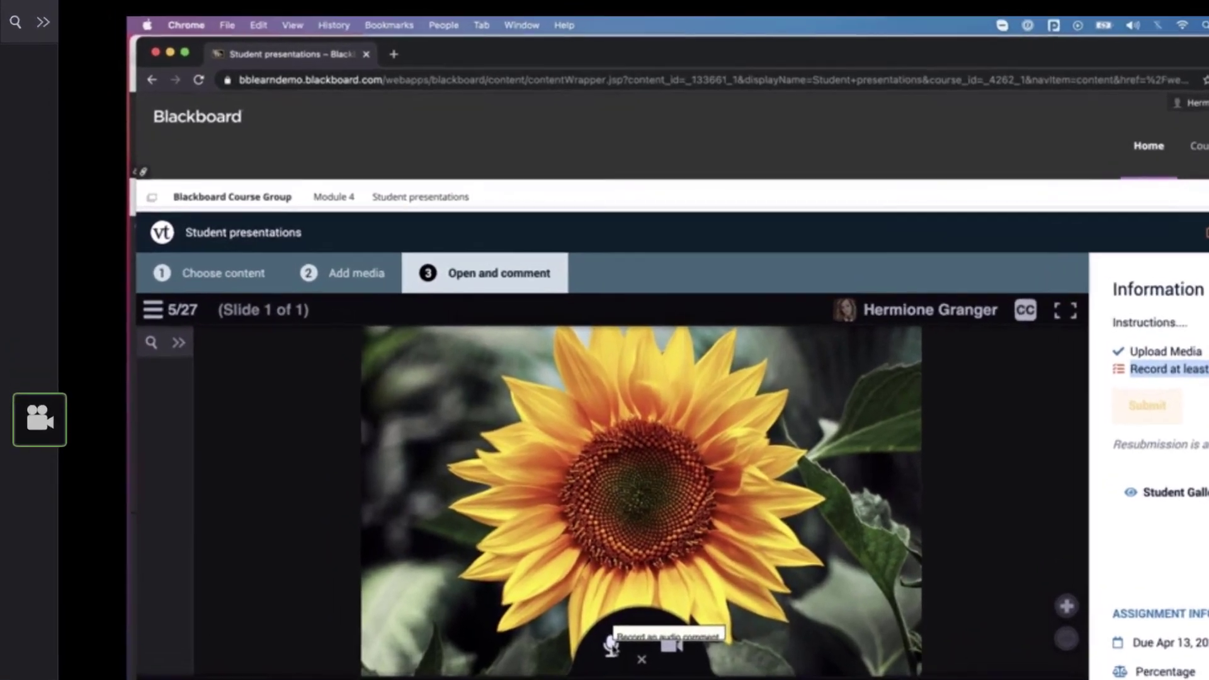
click(522, 552)
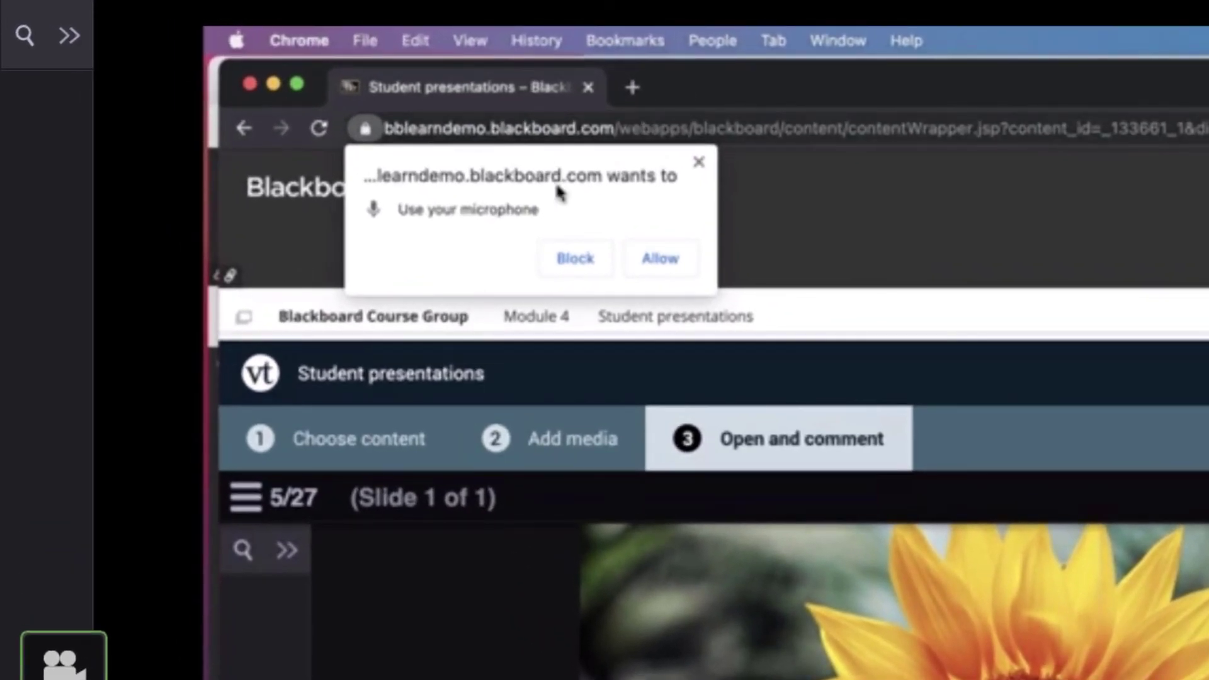
click(671, 259)
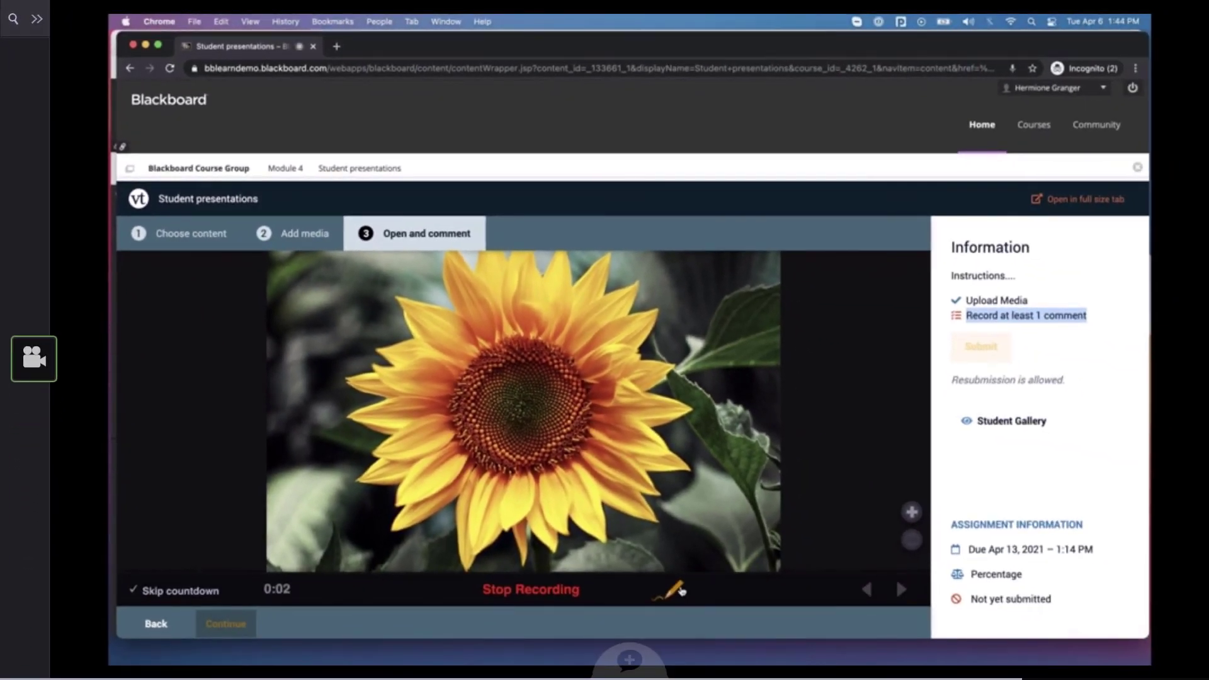
Draw white circles around the sunflower's center with the doodle tool while the comment is recording
click(674, 587)
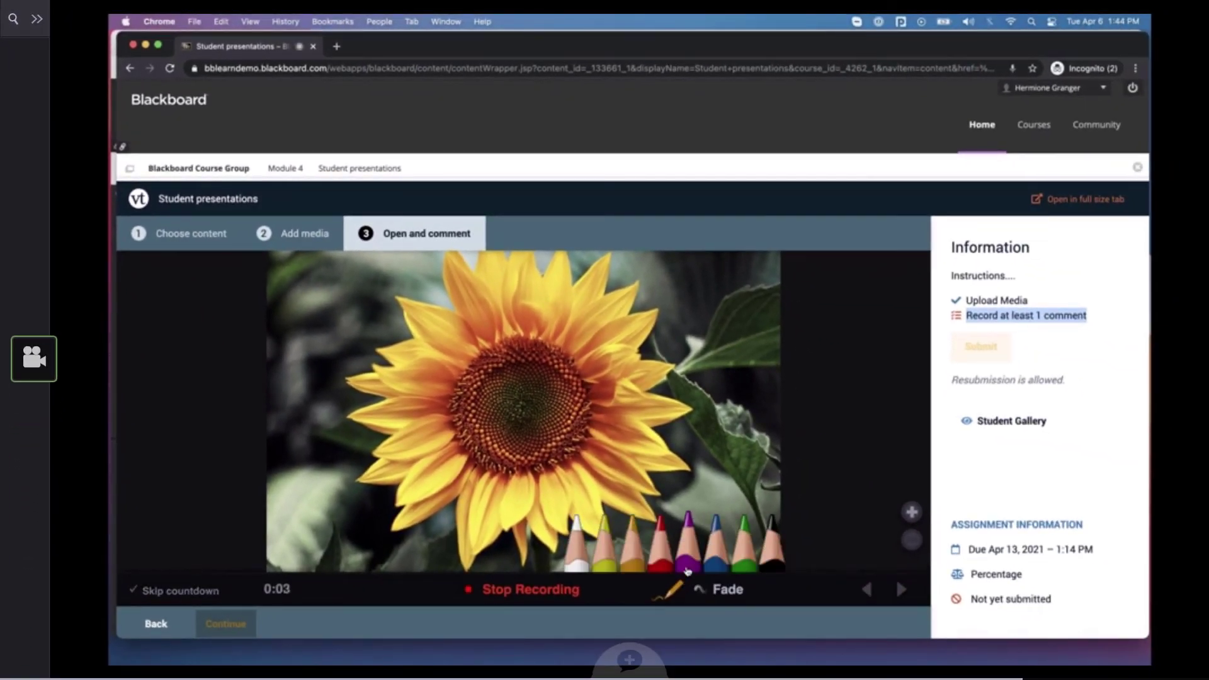
click(577, 533)
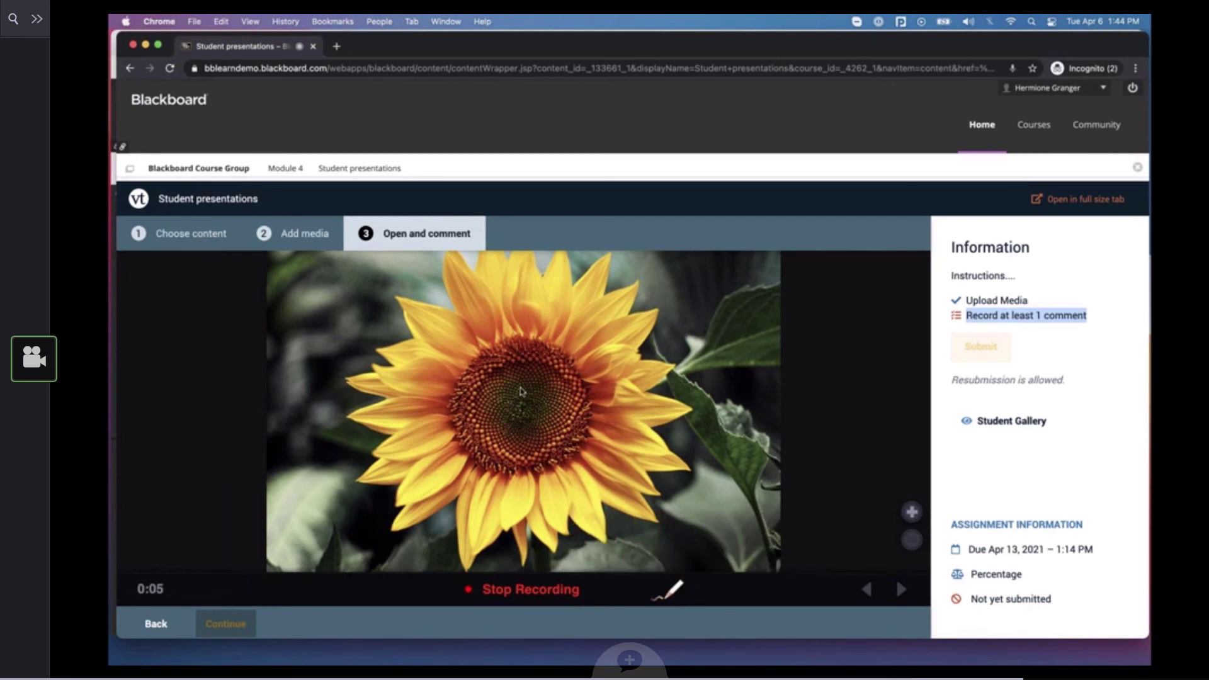
mouse_move(502, 423)
mouse_down()
mouse_move(520, 403)
mouse_move(523, 429)
mouse_move(491, 448)
mouse_move(485, 372)
mouse_move(570, 456)
mouse_move(605, 419)
mouse_move(469, 398)
mouse_up()
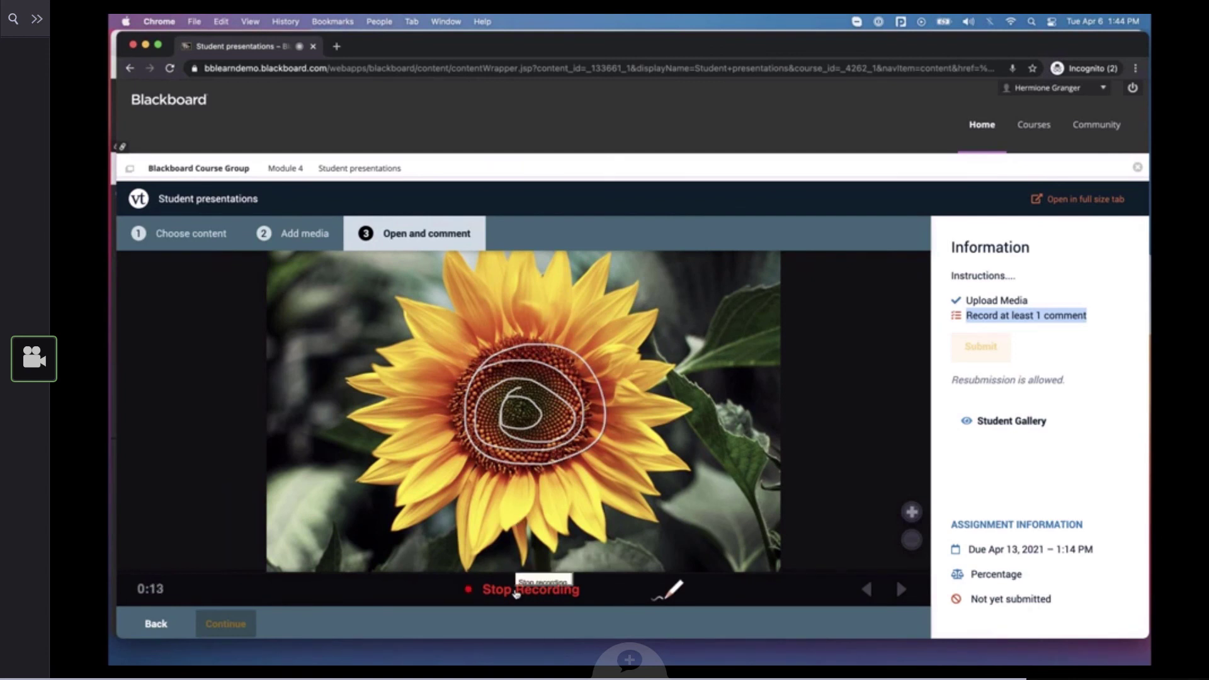
Stop the recording, save the comment and submit the Student presentations assignment
click(516, 592)
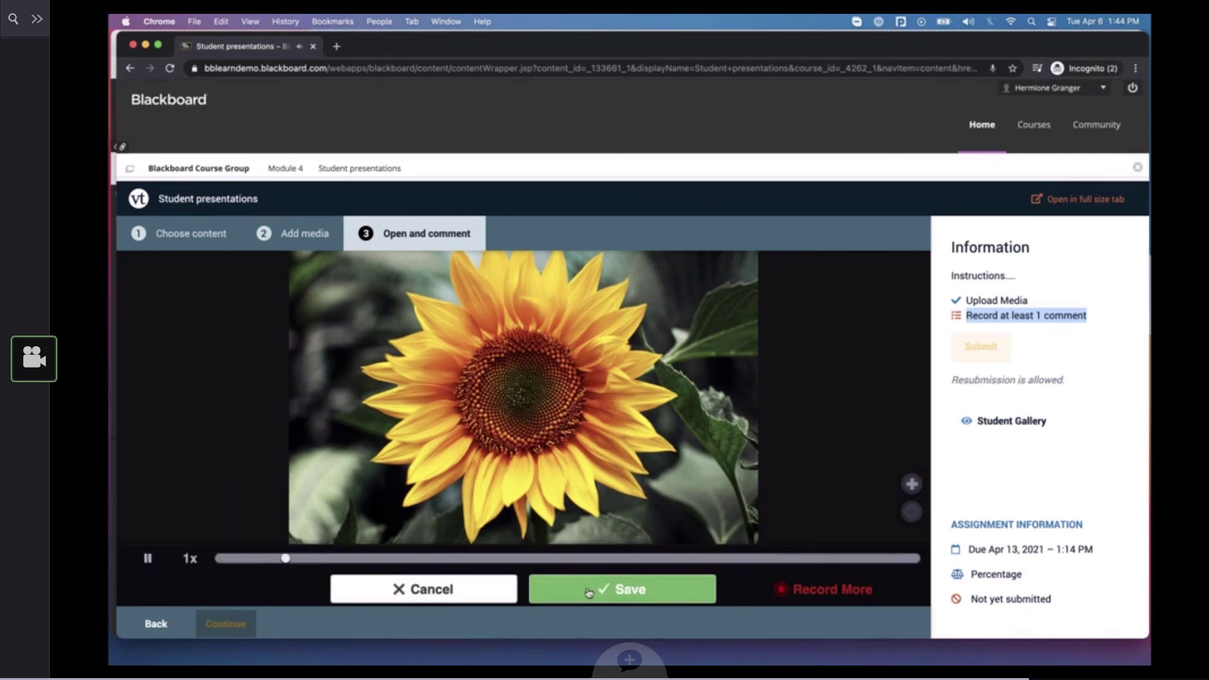
click(589, 592)
click(175, 439)
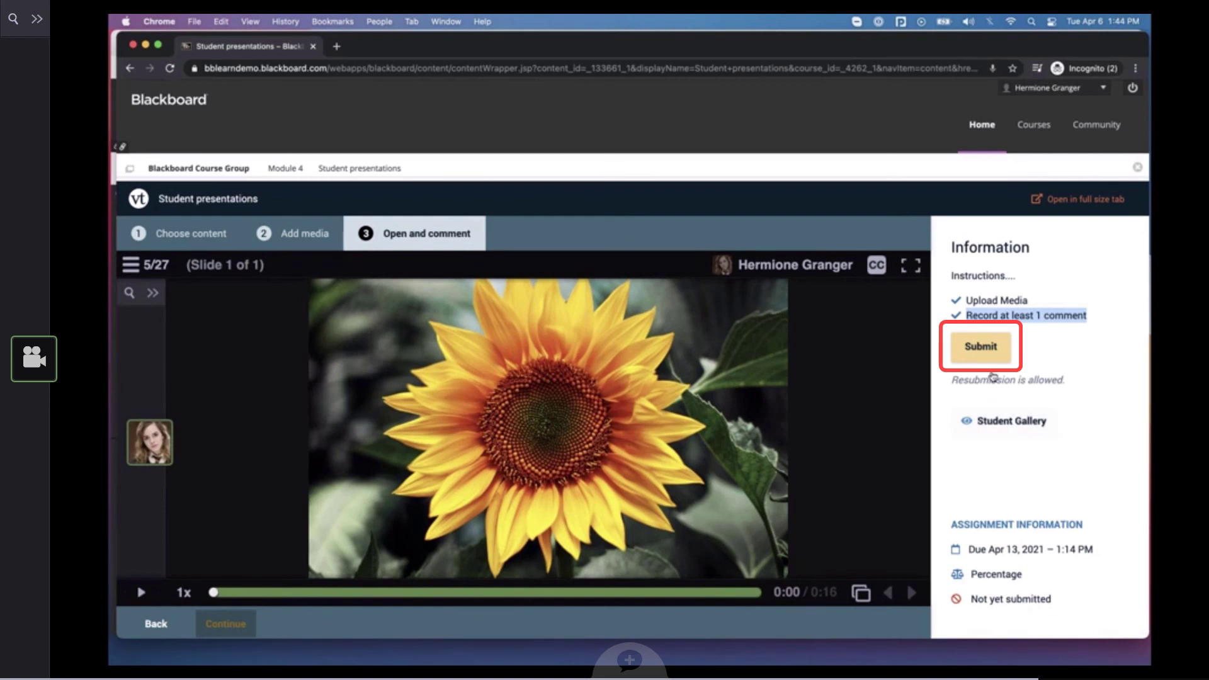
click(979, 352)
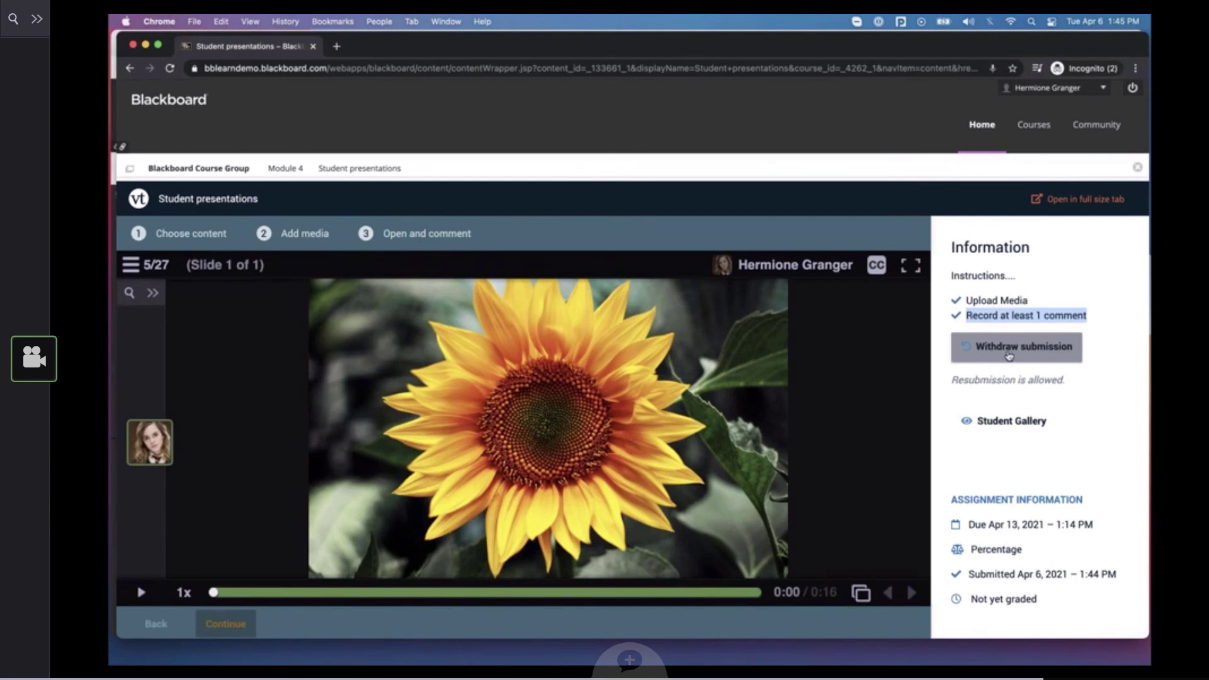
View the classmates' submissions in the Student Gallery and close the gallery
click(1002, 426)
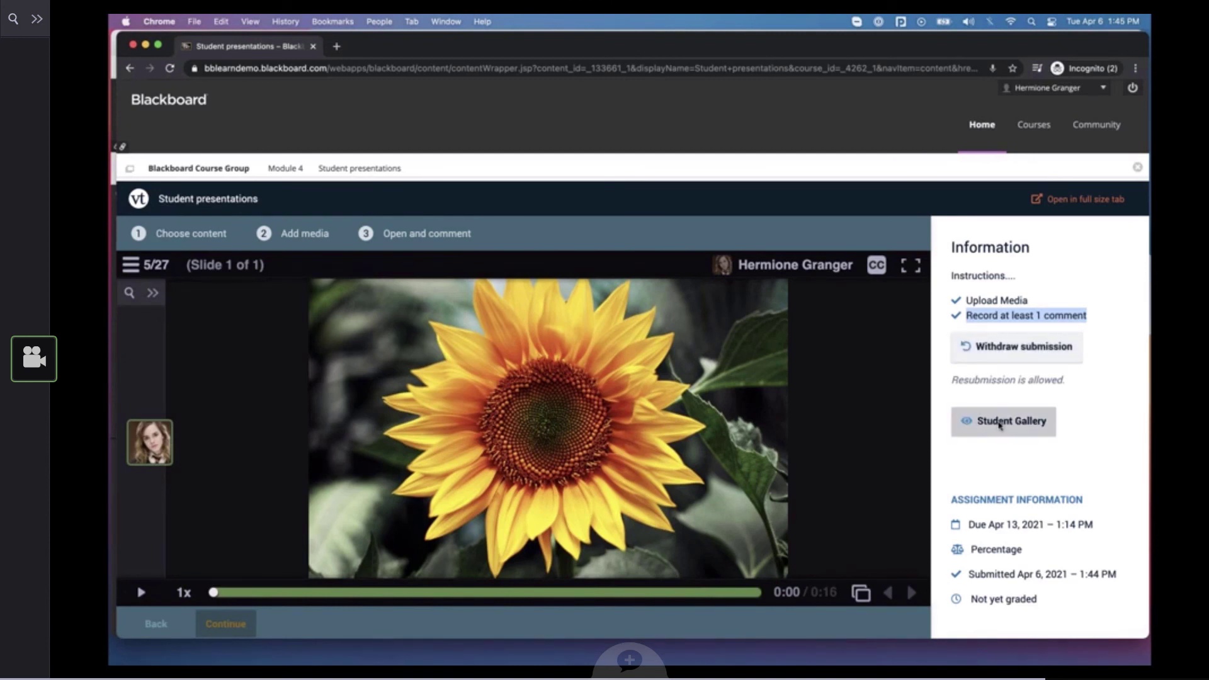
click(1000, 426)
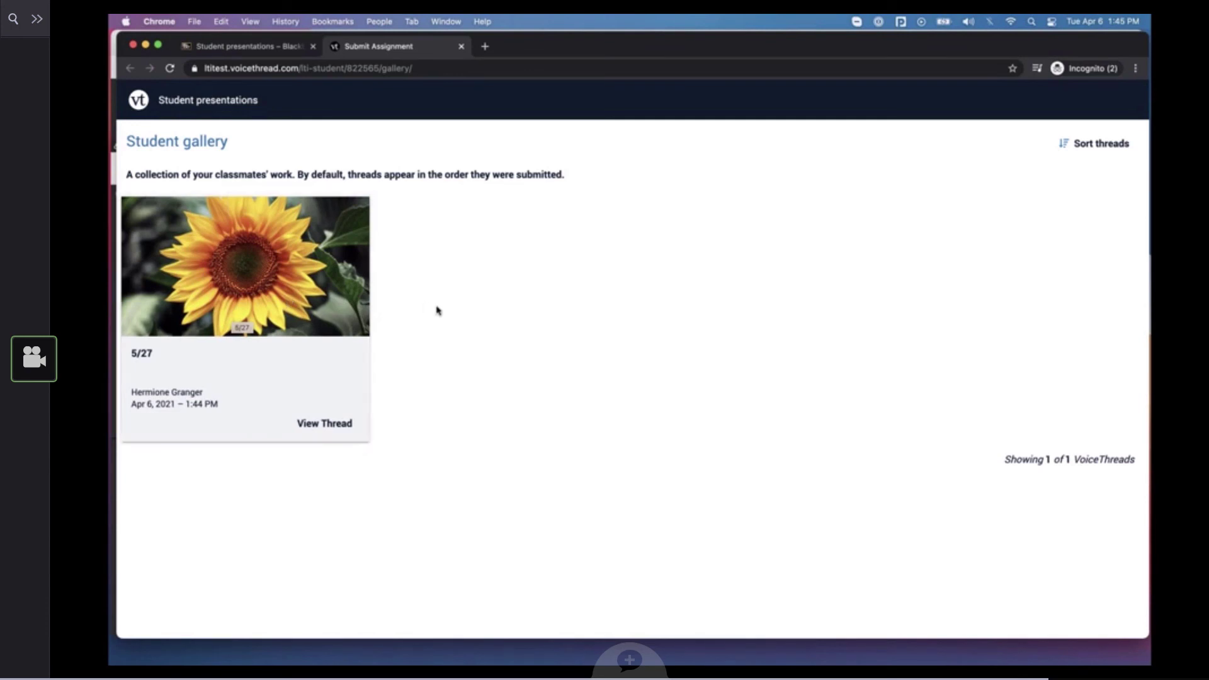
click(461, 47)
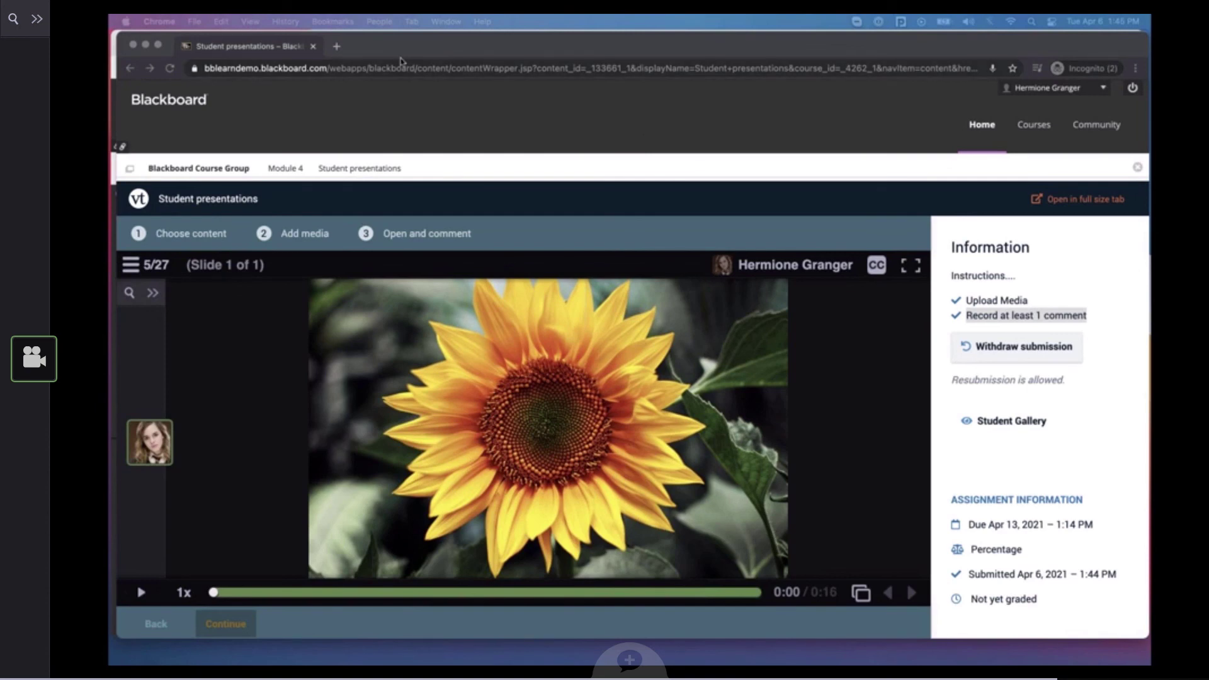
Minimize the student's window to return to the instructor's Module 4 and open the first item, Student Presentations
click(147, 46)
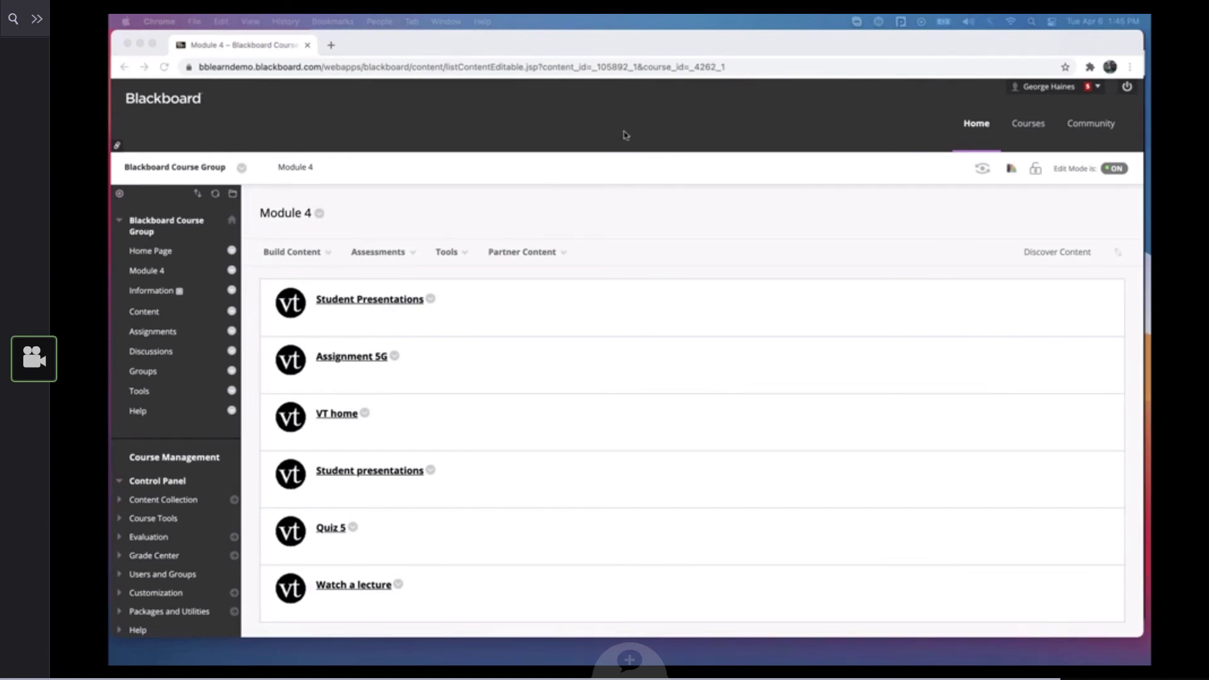
click(344, 301)
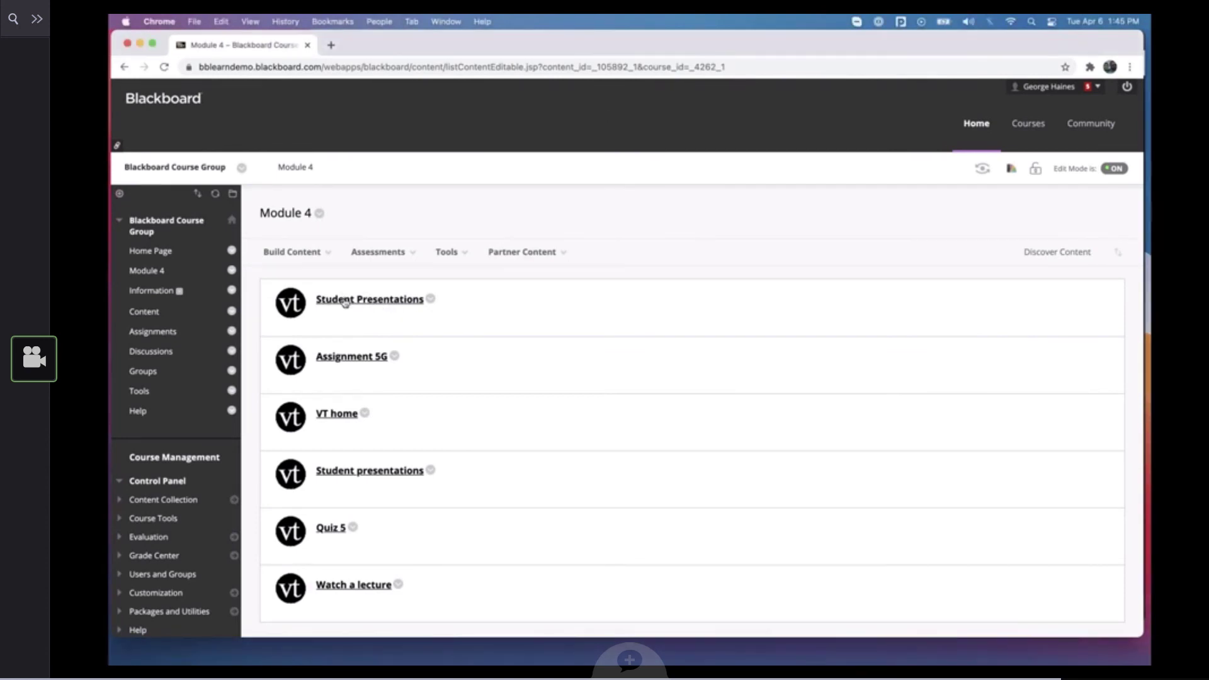
Open the first Student Presentations item for grading, view the submitted student's VoiceThread, pause playback and bring up the comment options
click(368, 300)
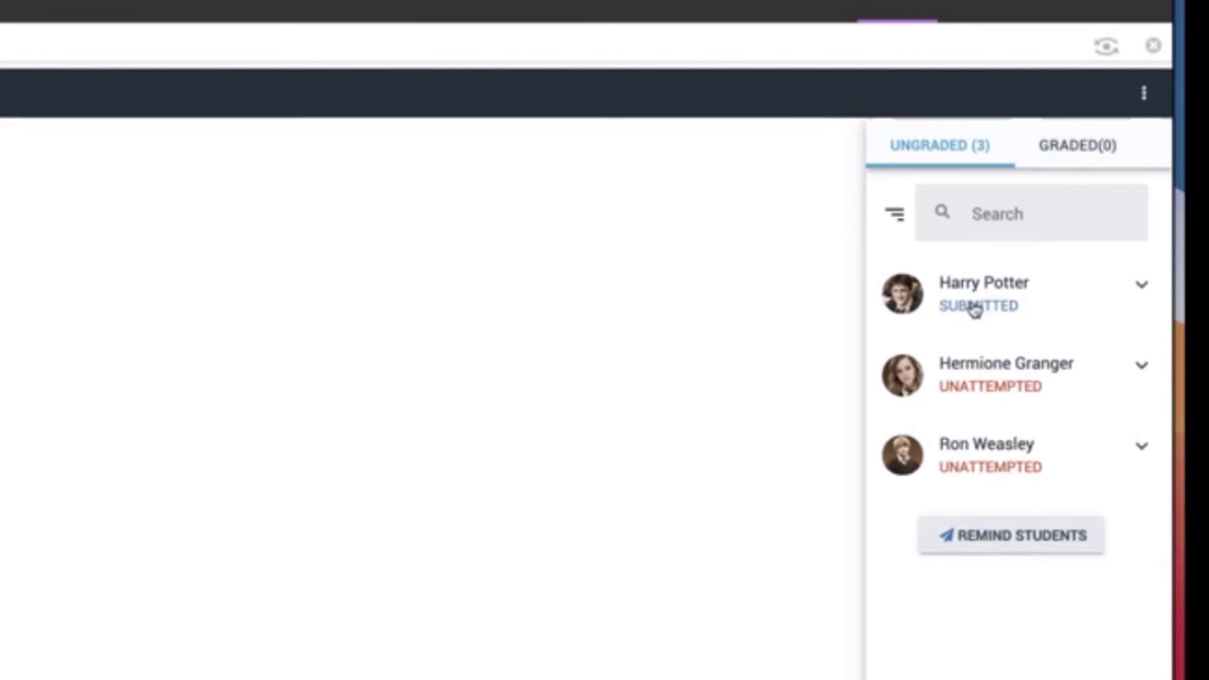
click(975, 309)
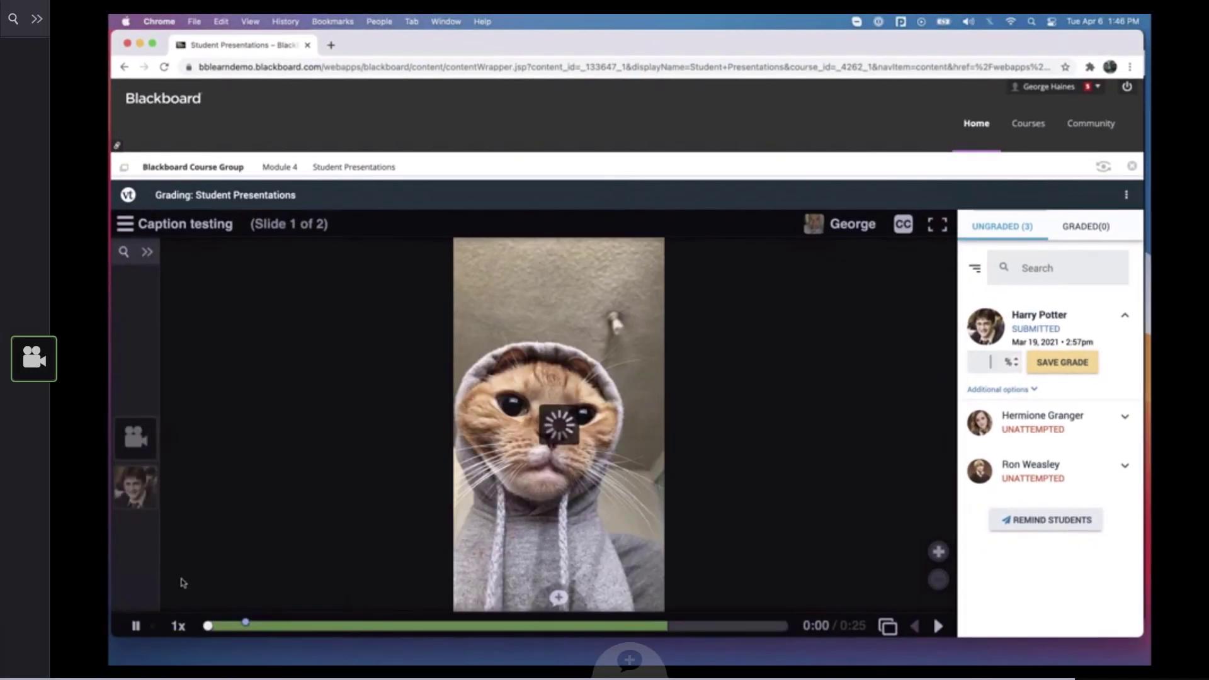
click(136, 626)
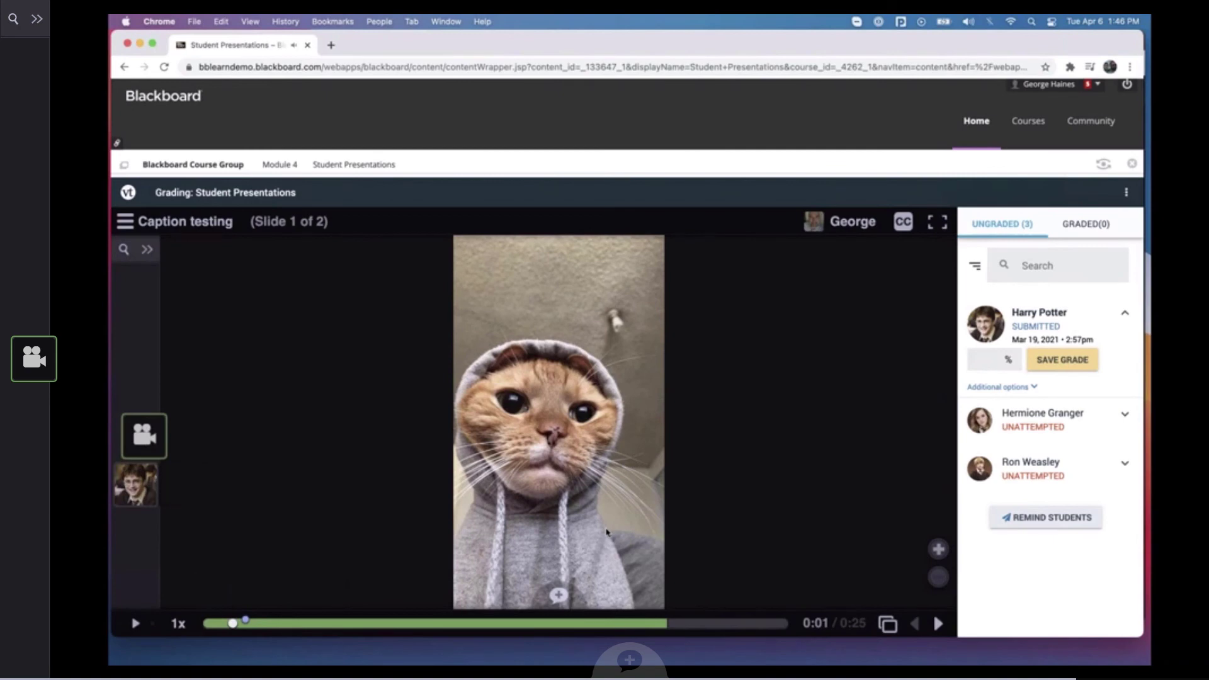
click(559, 595)
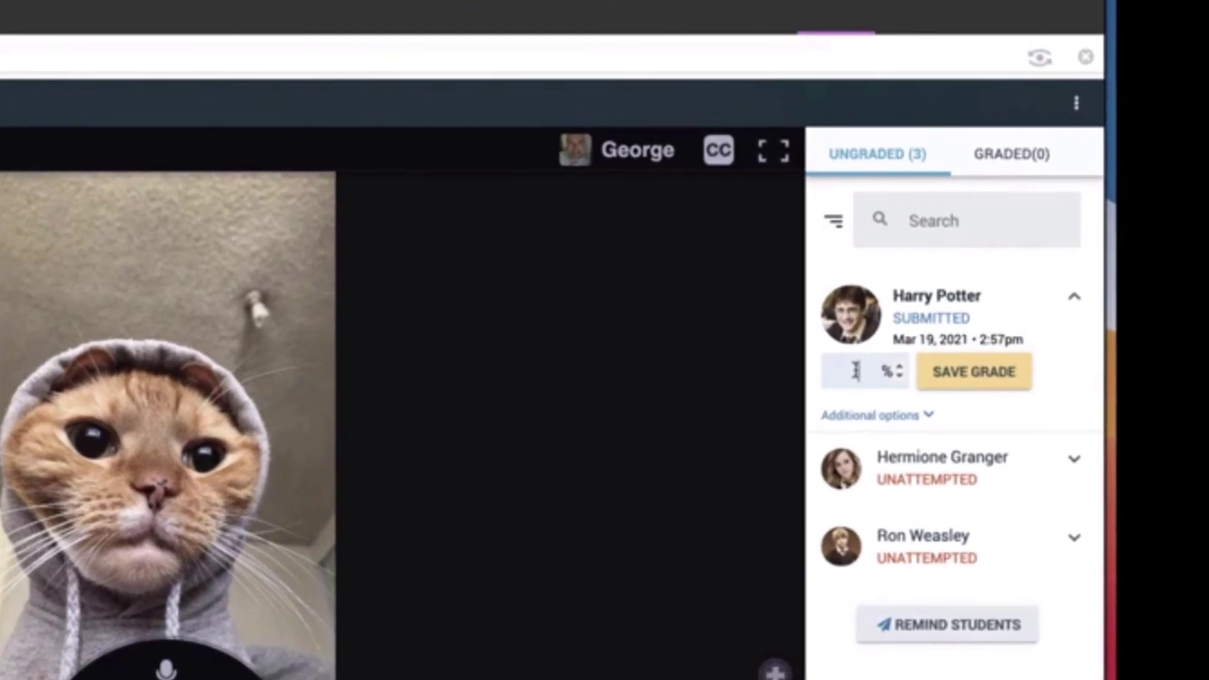
Grade the submitted student's presentation 90% and save the grade
click(855, 371)
text(90)
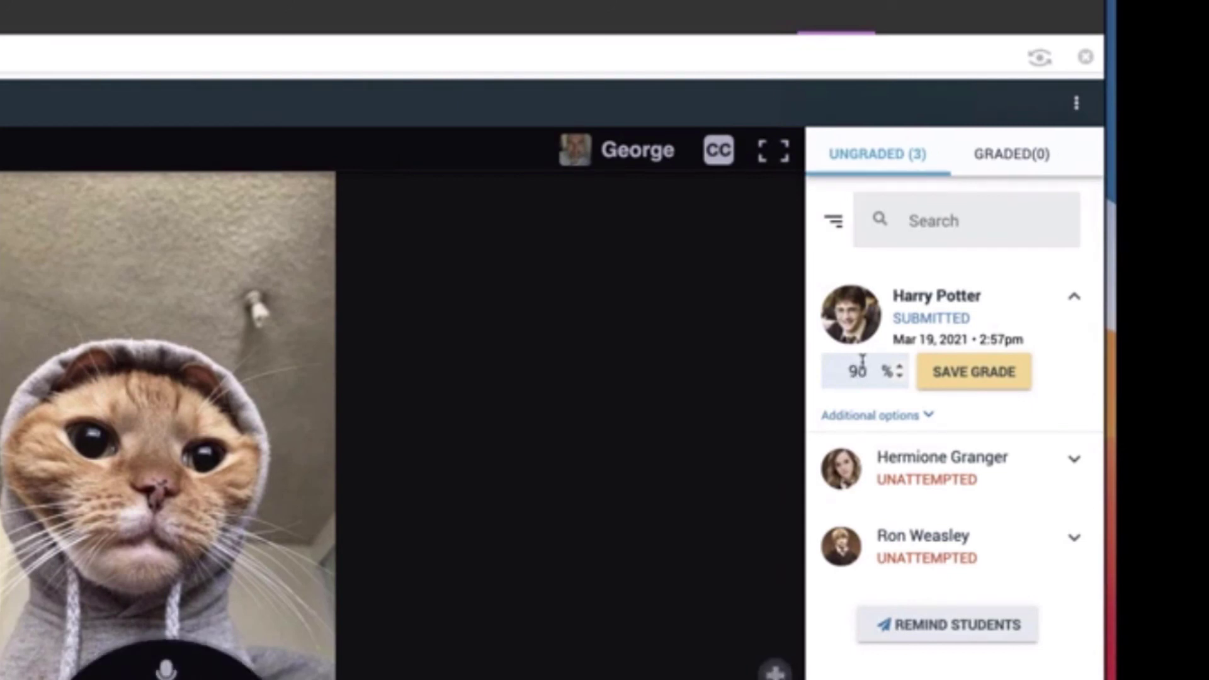
click(959, 378)
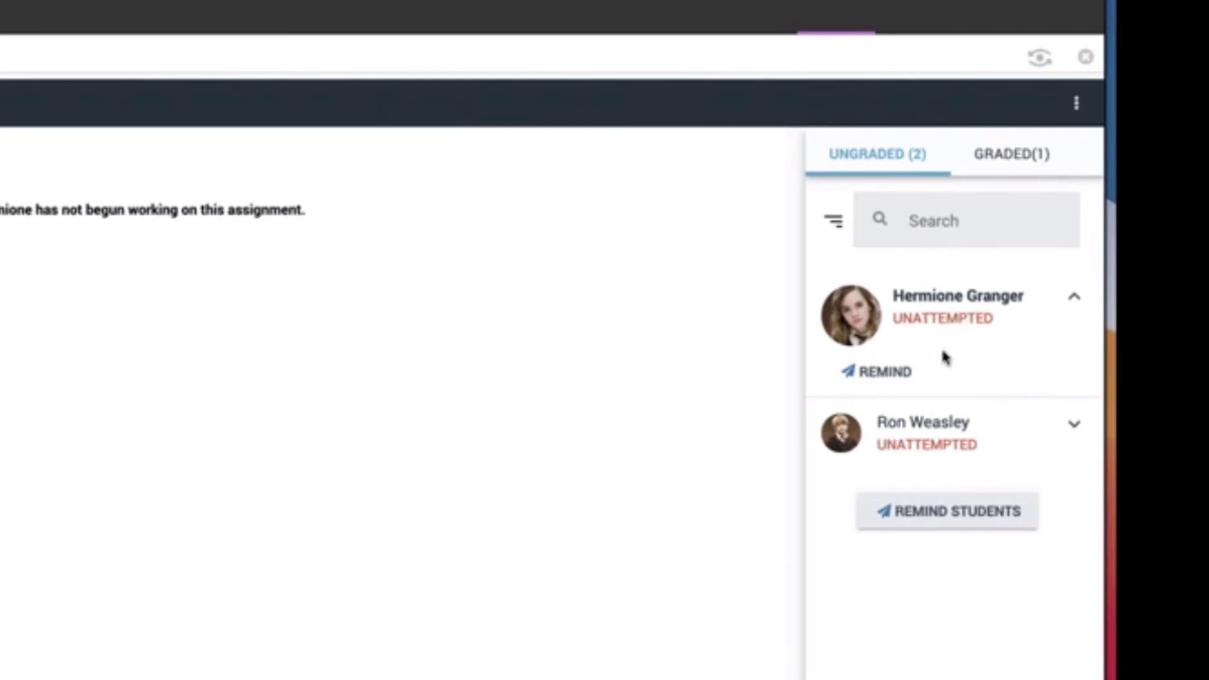
Review the subject and message of the reminder for students who have not submitted, and close it without sending
click(952, 523)
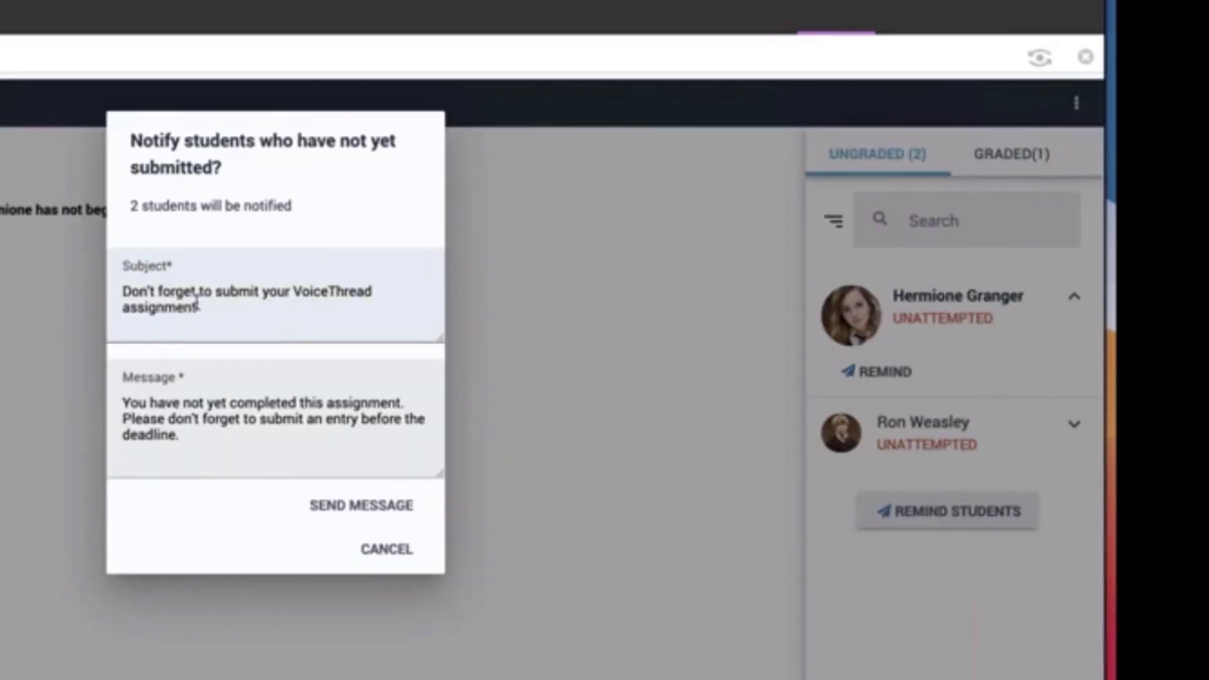
click(196, 292)
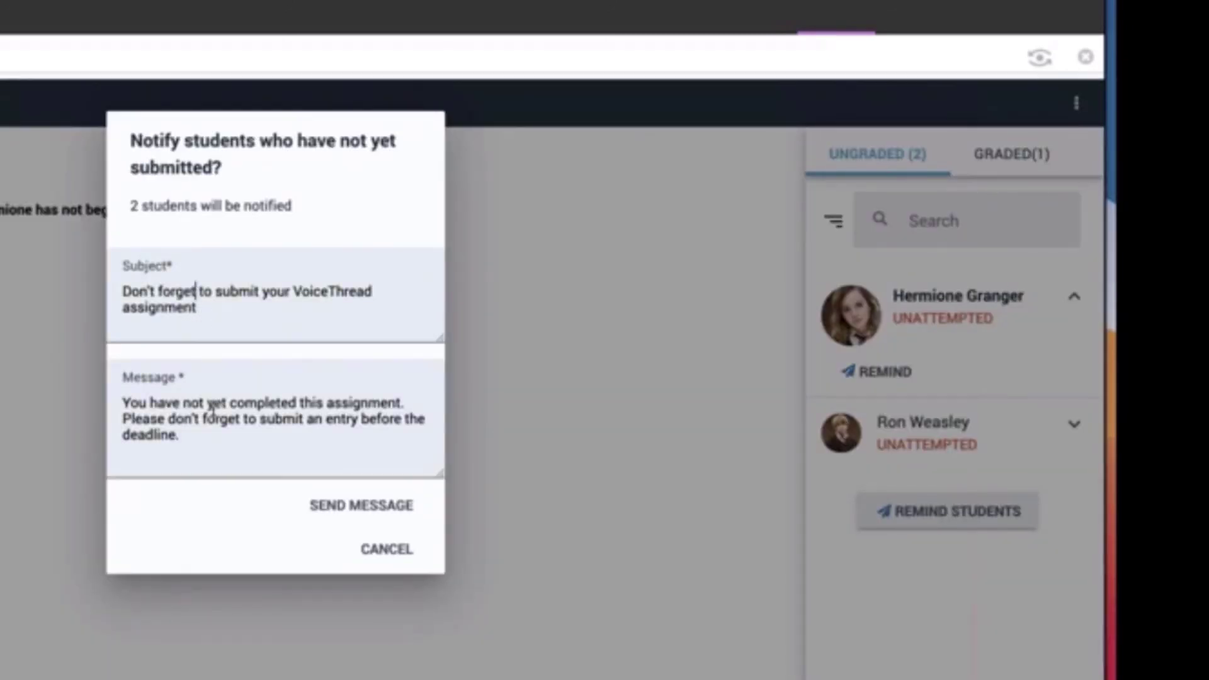
click(188, 437)
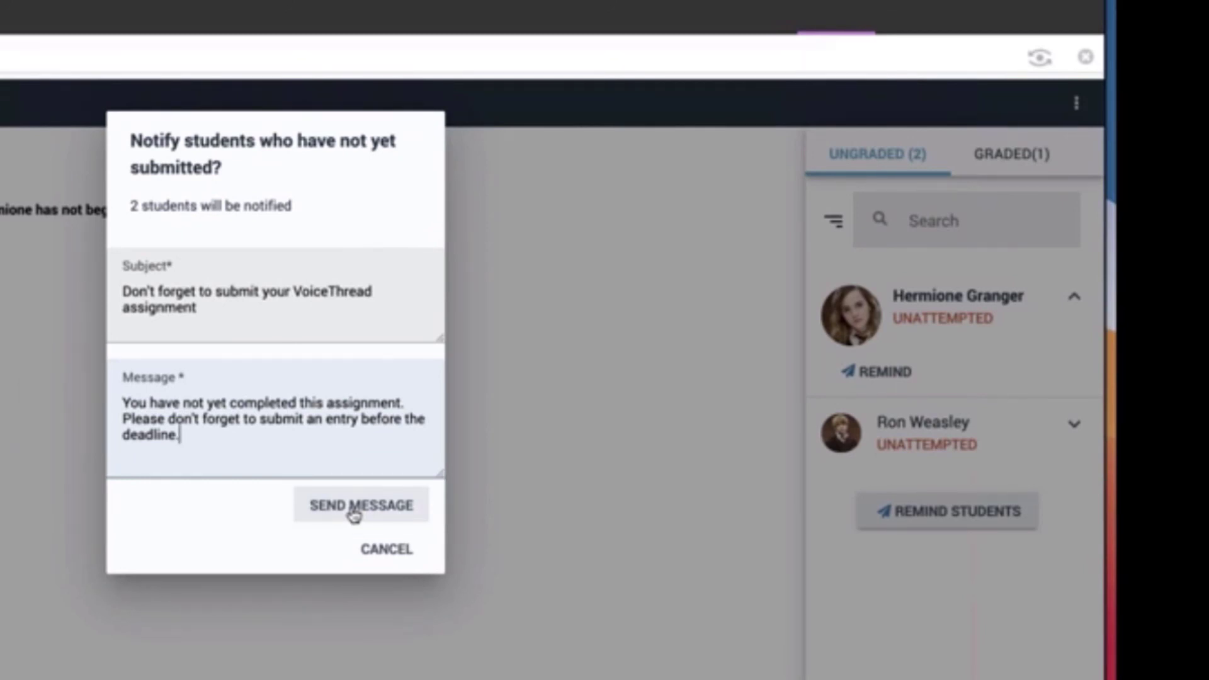
click(384, 550)
Open the graded student's submission and unsubmit it through its additional options
click(993, 154)
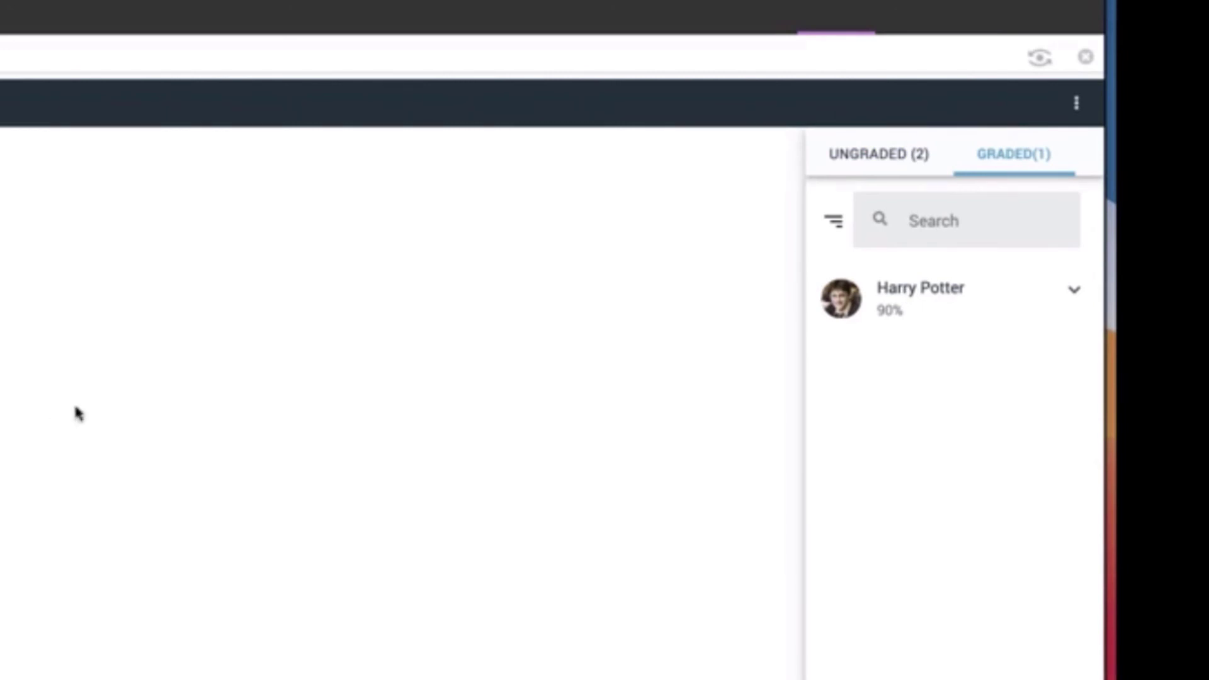
click(913, 291)
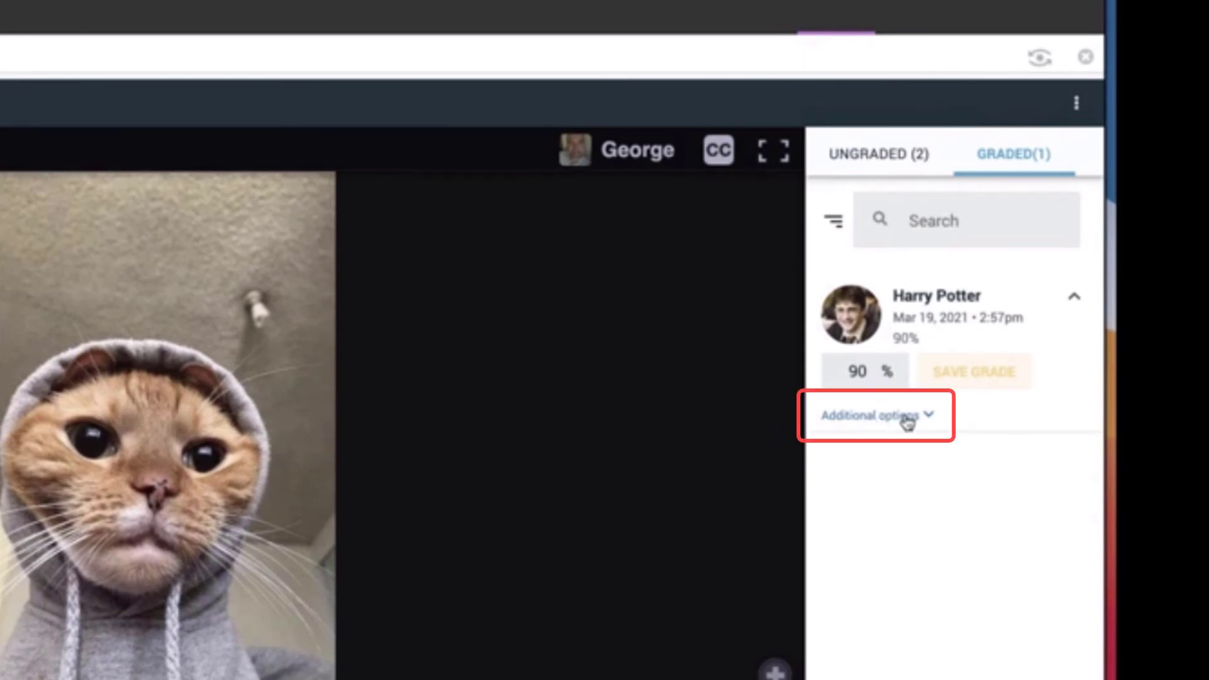
click(883, 422)
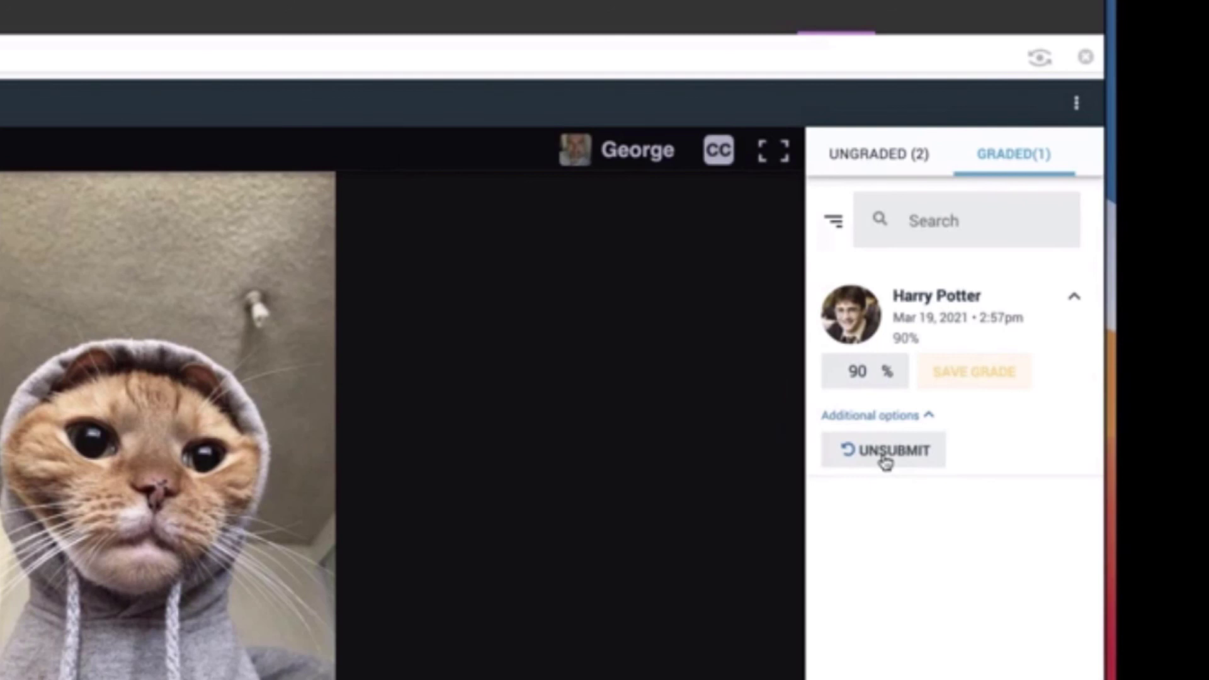
click(884, 463)
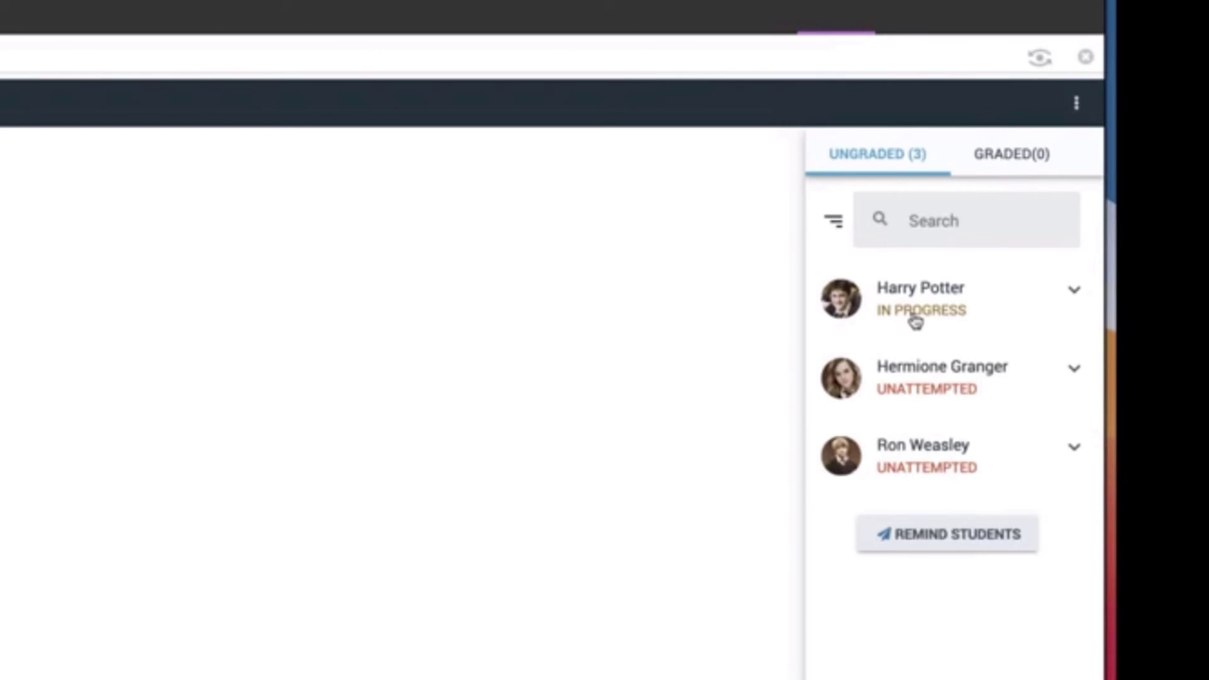
Open the in-progress student's work, grade it 50% and save the grade
click(920, 318)
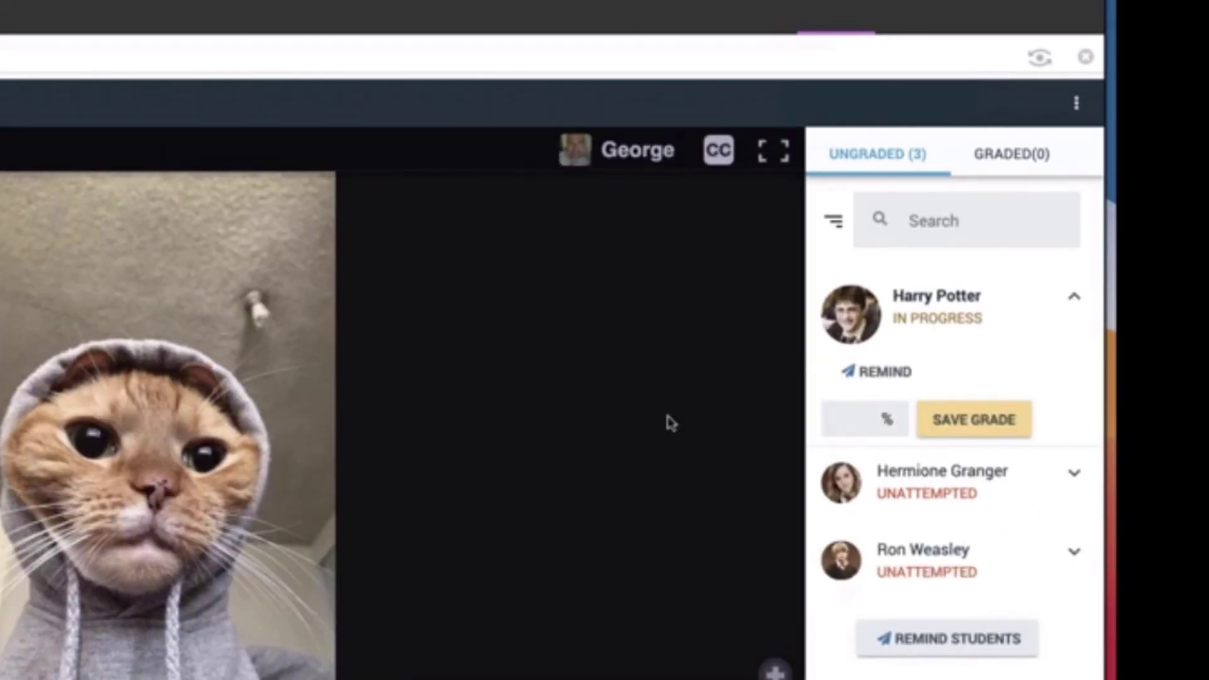
click(856, 420)
text(50)
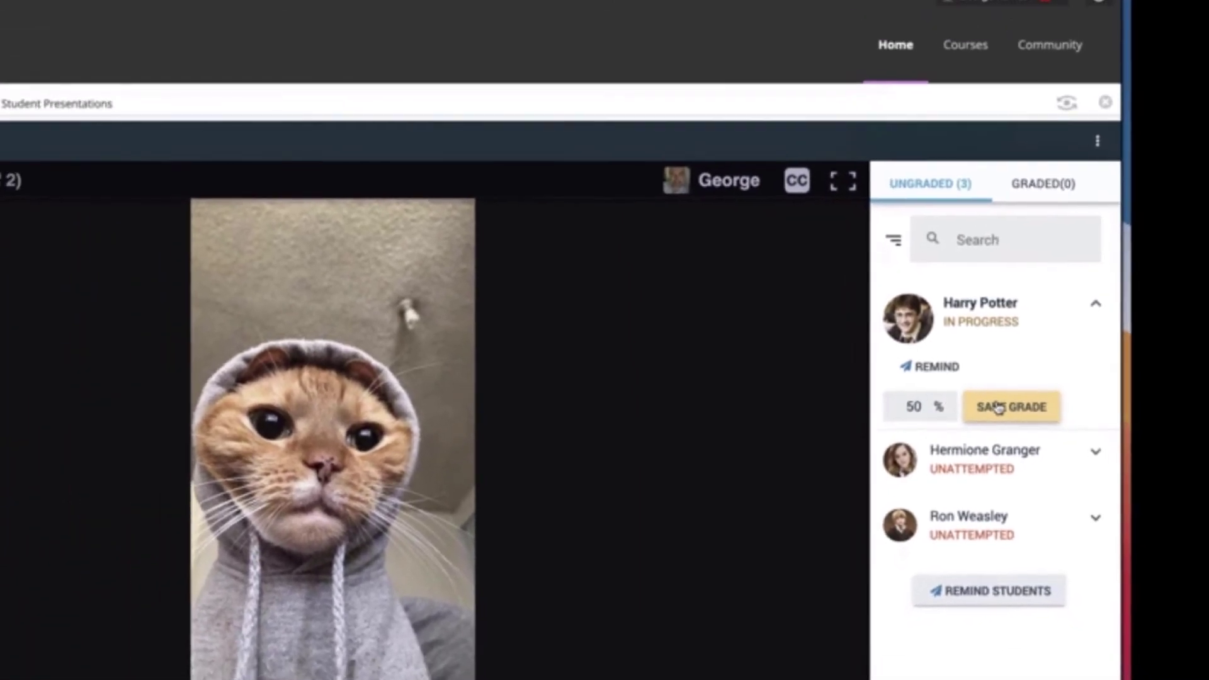
click(986, 411)
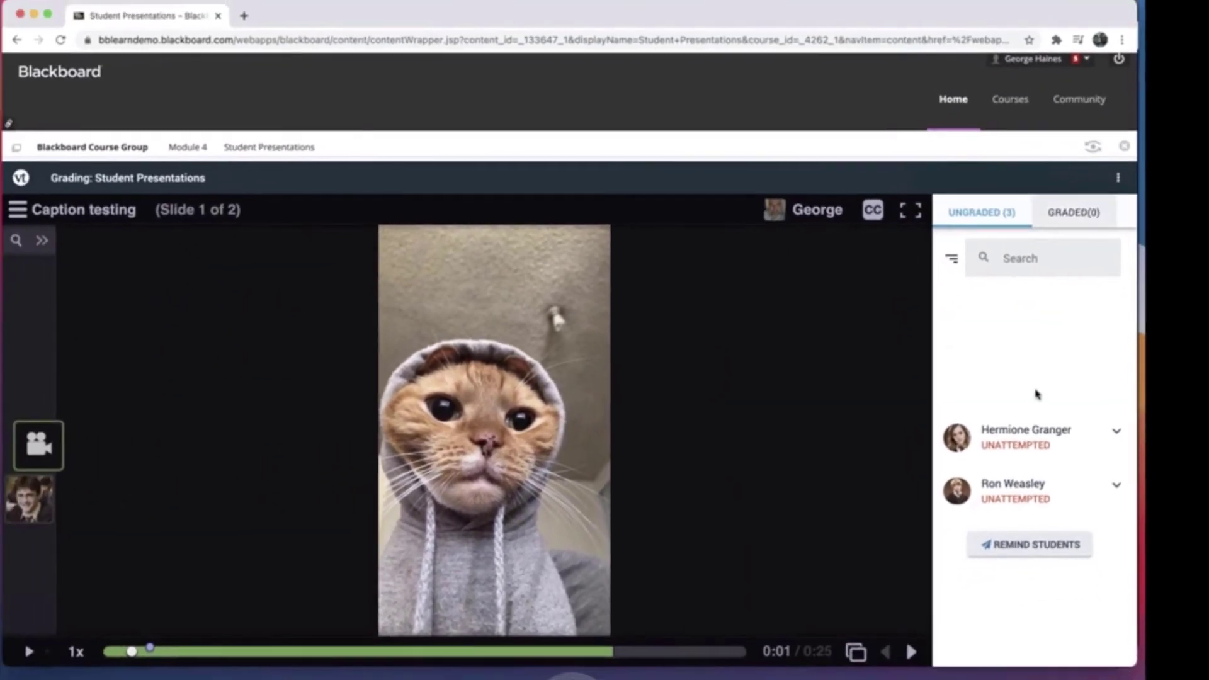
click(1038, 397)
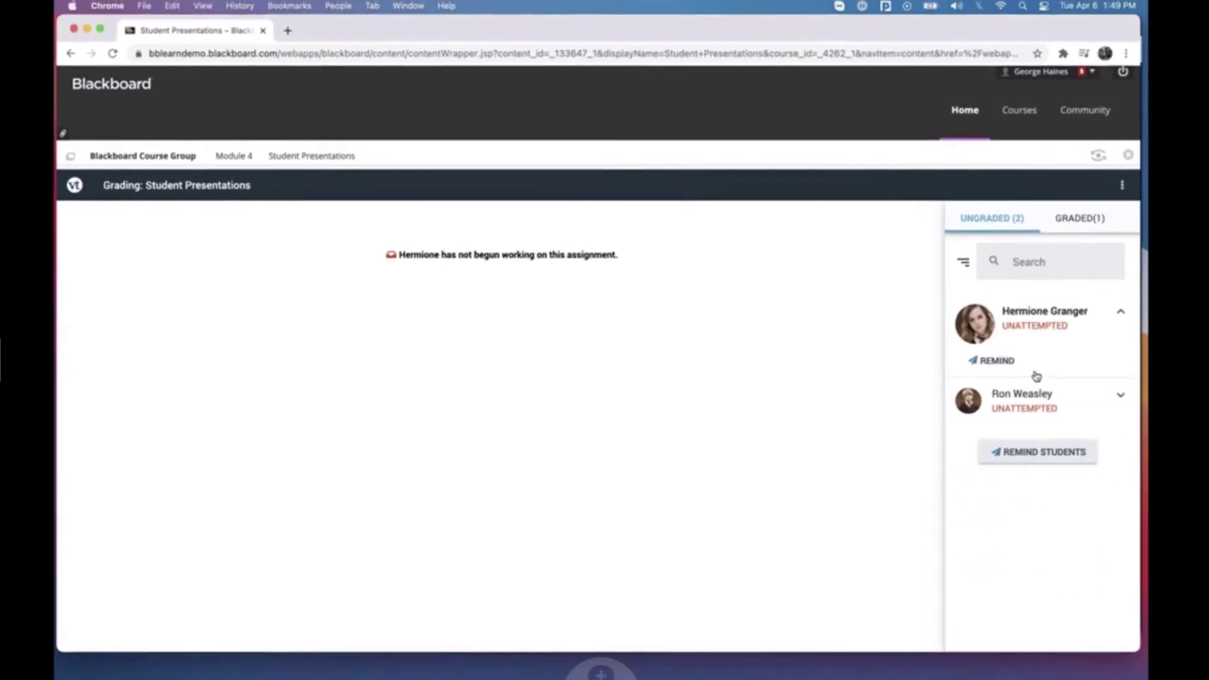